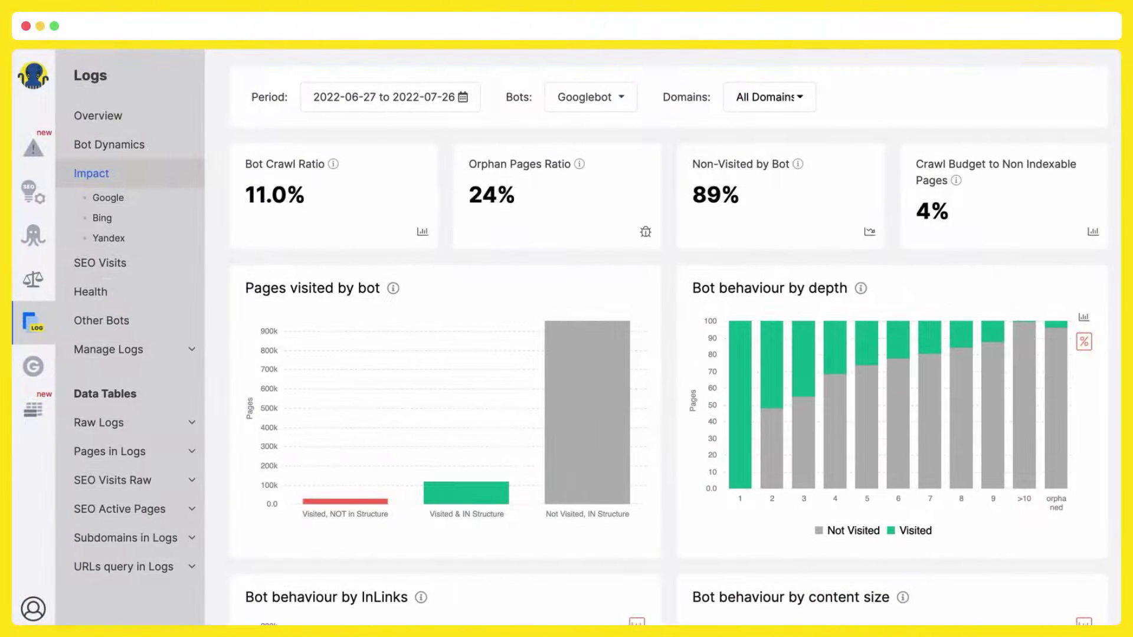
# Scroll down to the Impact charts and highlight the title-duplication and non-indexable chart headings.
pyautogui.scroll(-2, 864, 233)
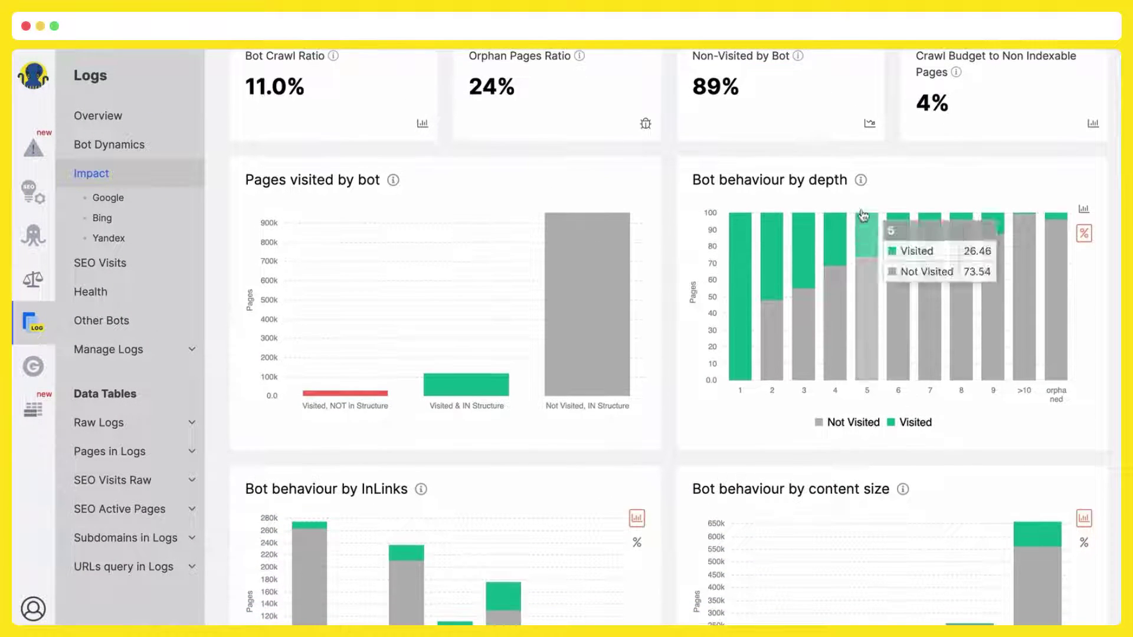
pyautogui.scroll(-3, 716, 171)
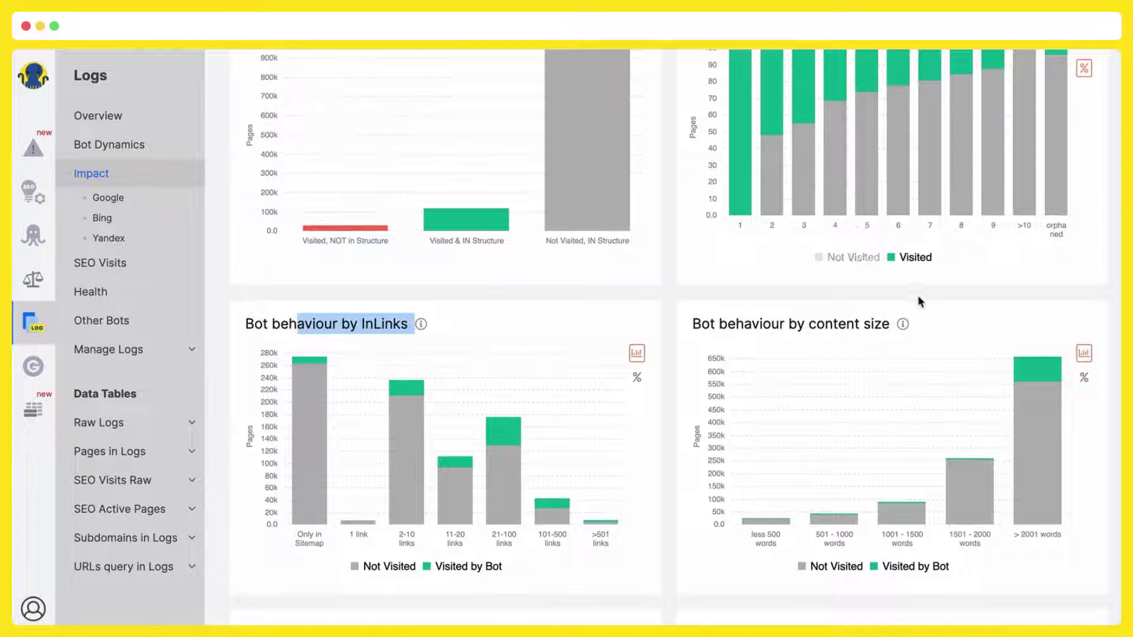
pyautogui.scroll(-5, 739, 339)
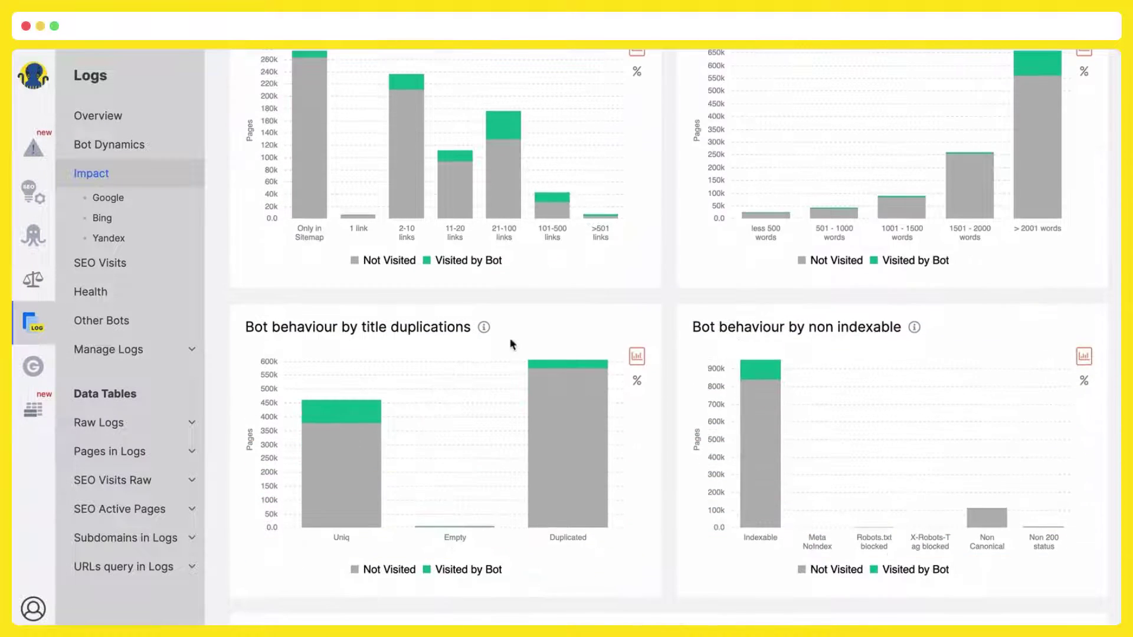
pyautogui.moveTo(529, 324); pyautogui.dragTo(301, 321)
pyautogui.moveTo(938, 329); pyautogui.dragTo(684, 331)
# Show the non-indexable, content-size and InLinks charts as percentages, and depth as absolute counts.
pyautogui.scroll(1, 684, 330)
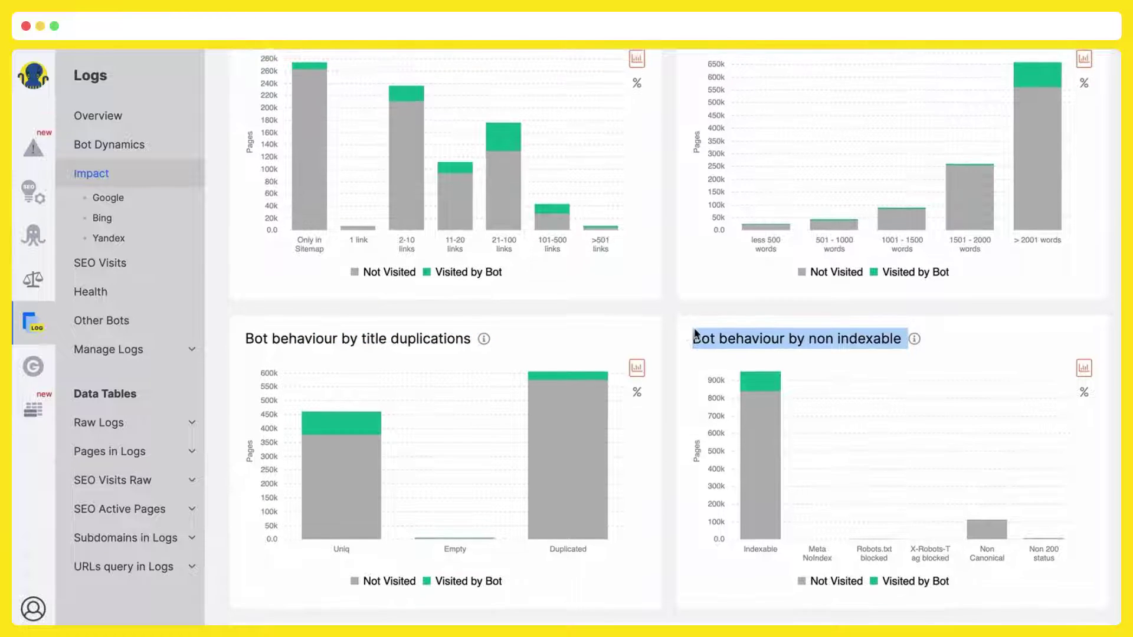
pyautogui.click(1083, 395)
pyautogui.scroll(3, 1082, 398)
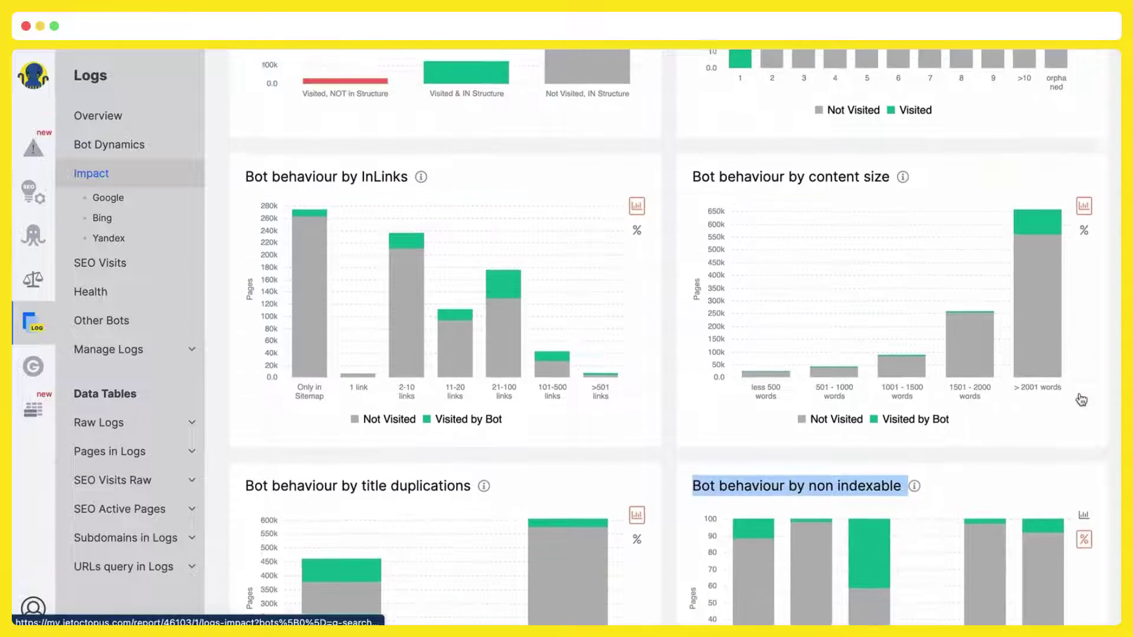
pyautogui.click(1084, 272)
pyautogui.scroll(4, 1085, 277)
pyautogui.click(1084, 201)
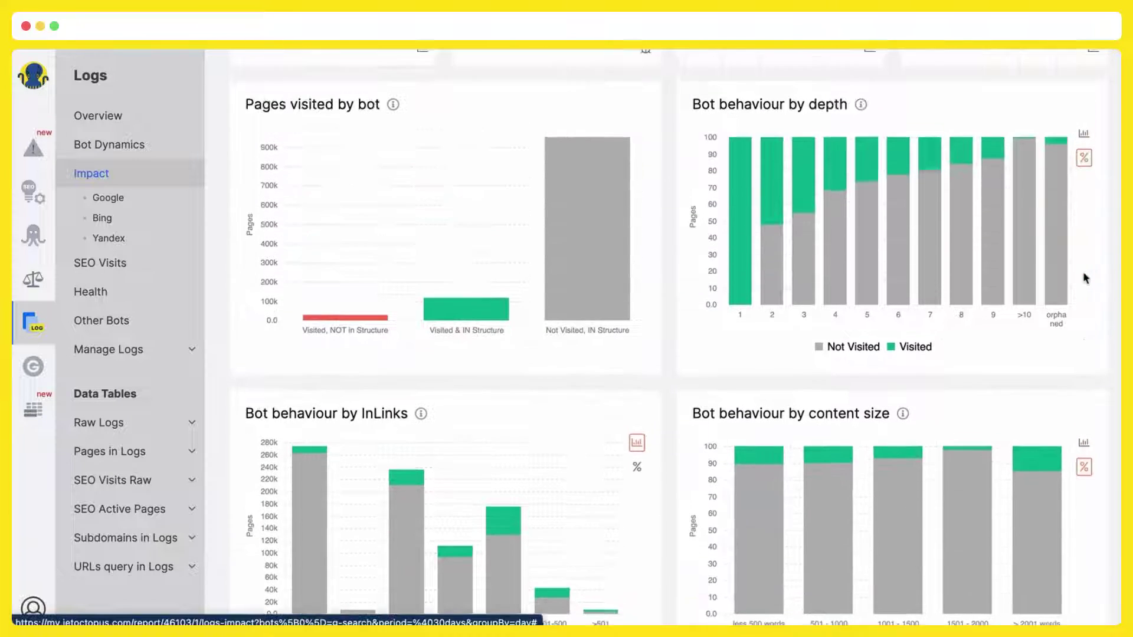
pyautogui.click(1083, 177)
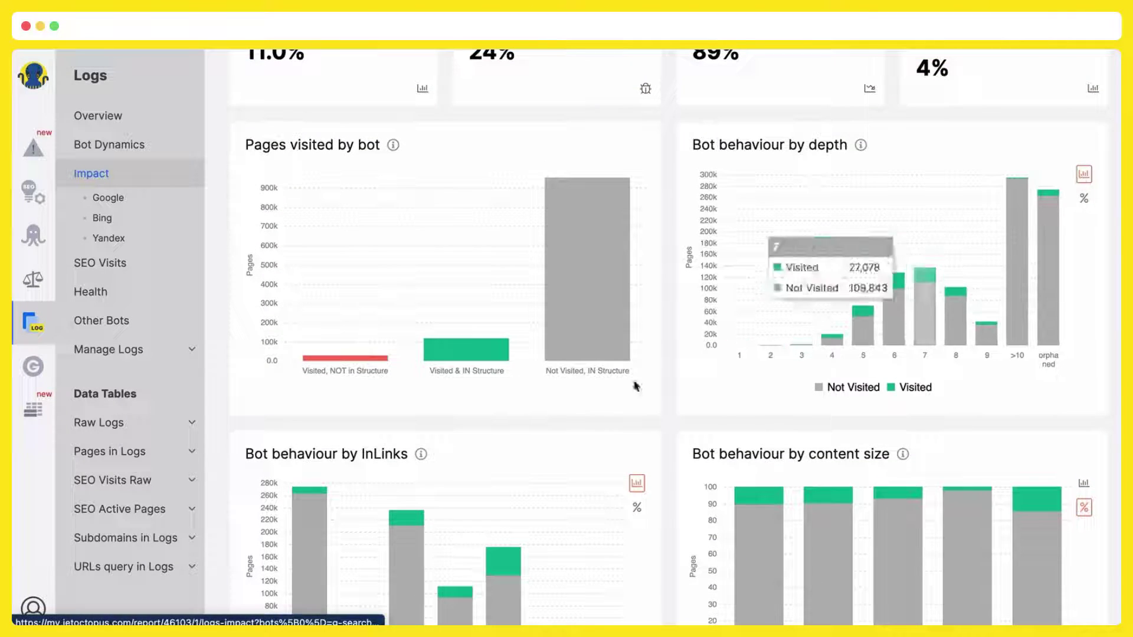
pyautogui.click(637, 511)
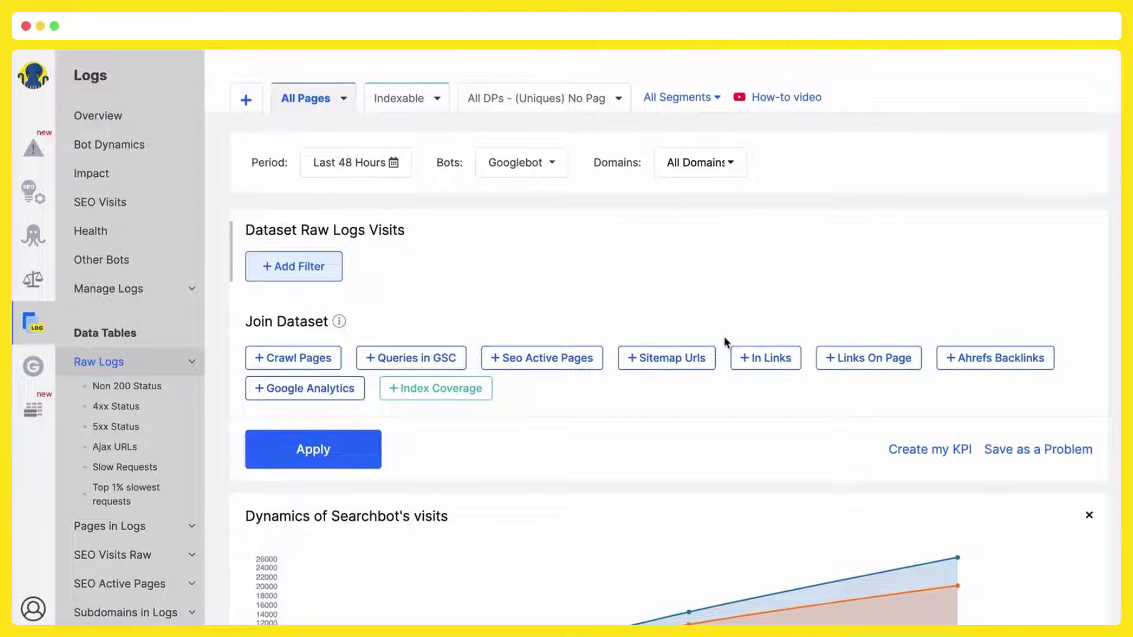
pyautogui.scroll(-1, 723, 336)
pyautogui.scroll(-1, 724, 337)
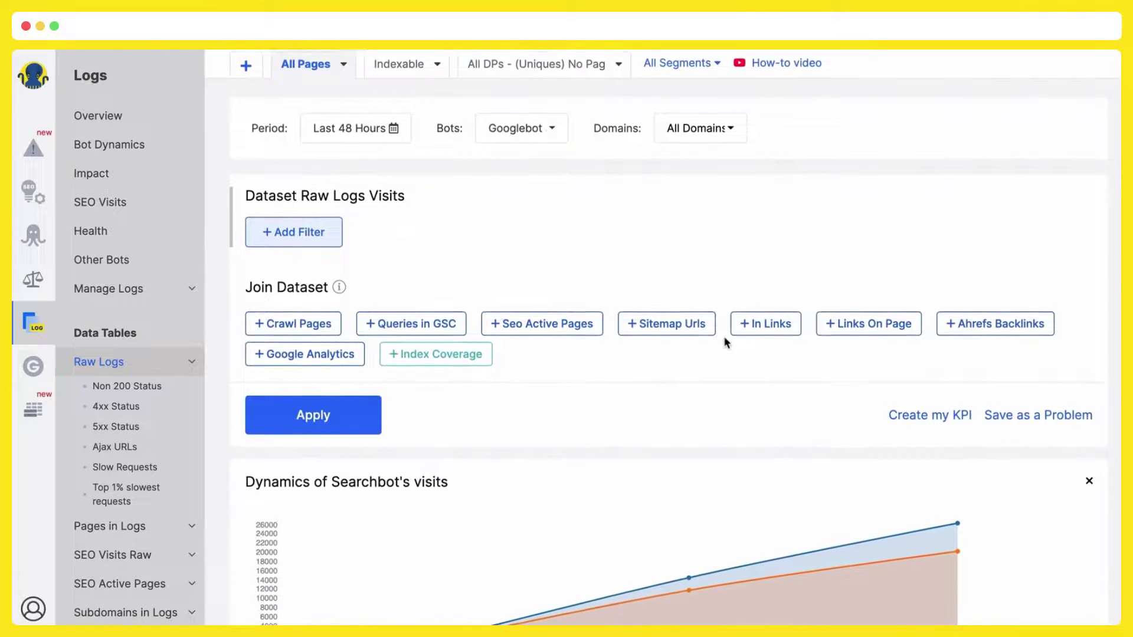
pyautogui.scroll(-1, 724, 338)
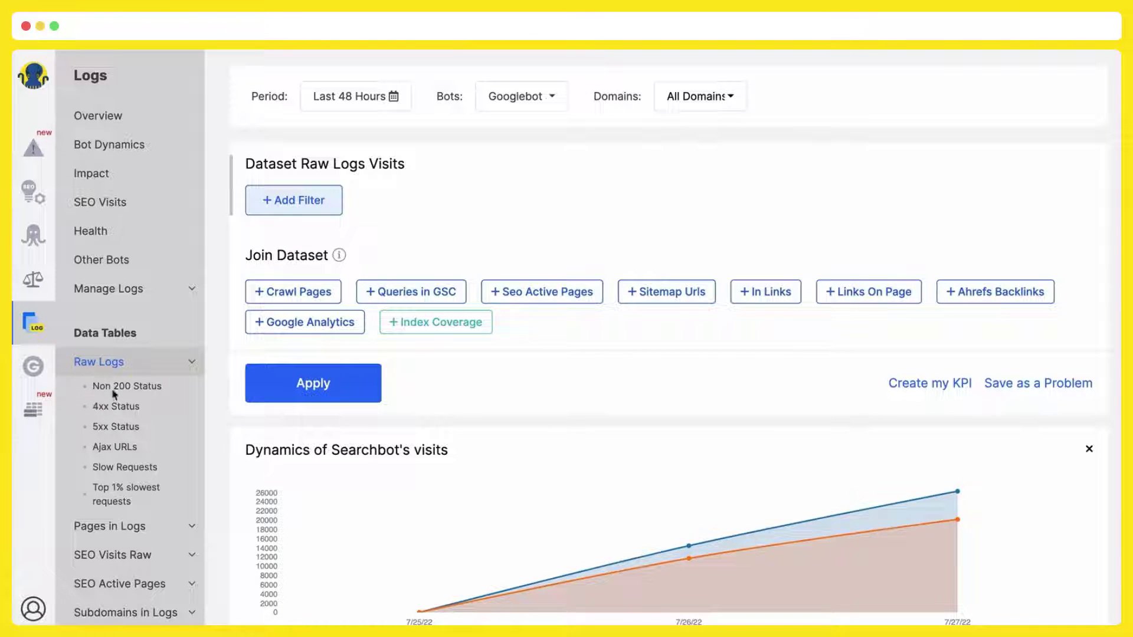
pyautogui.scroll(4, 391, 363)
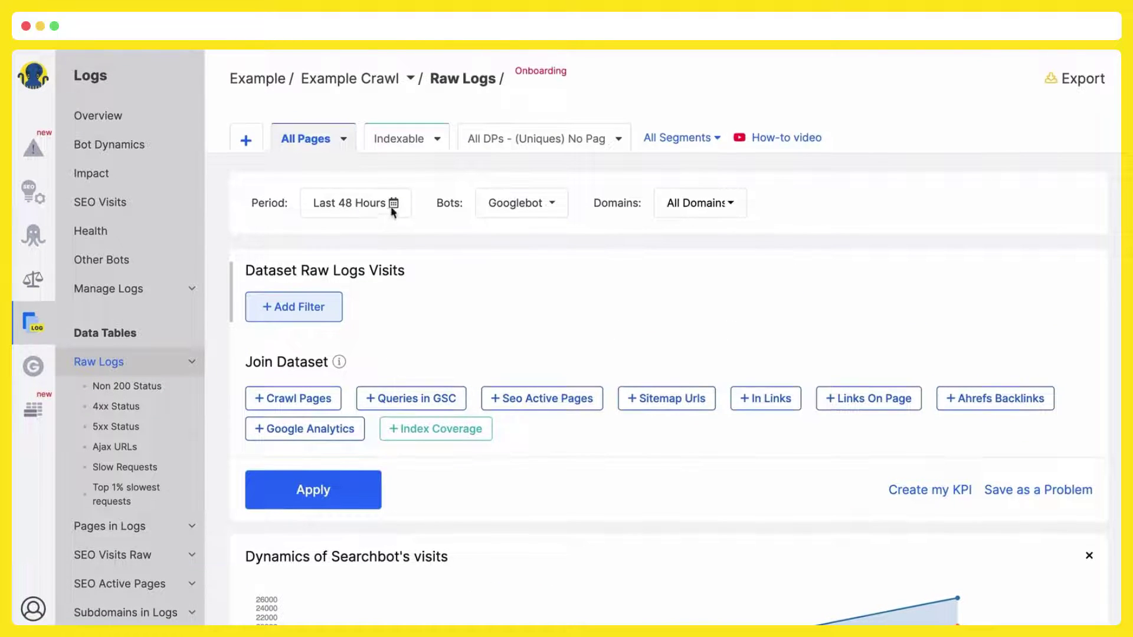
pyautogui.click(394, 207)
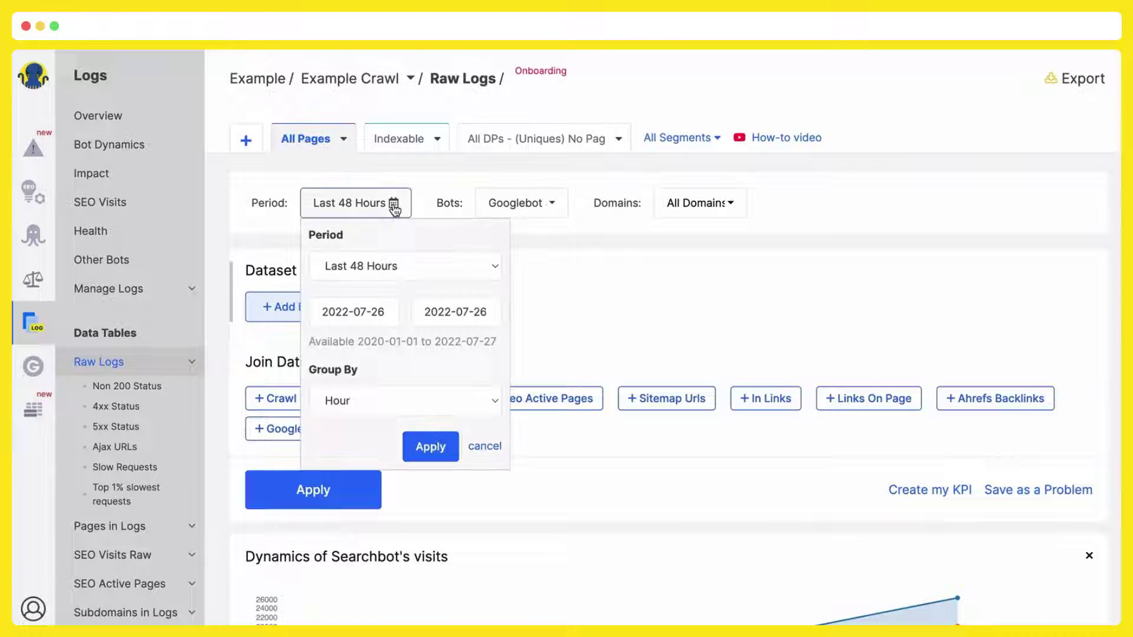
pyautogui.click(495, 267)
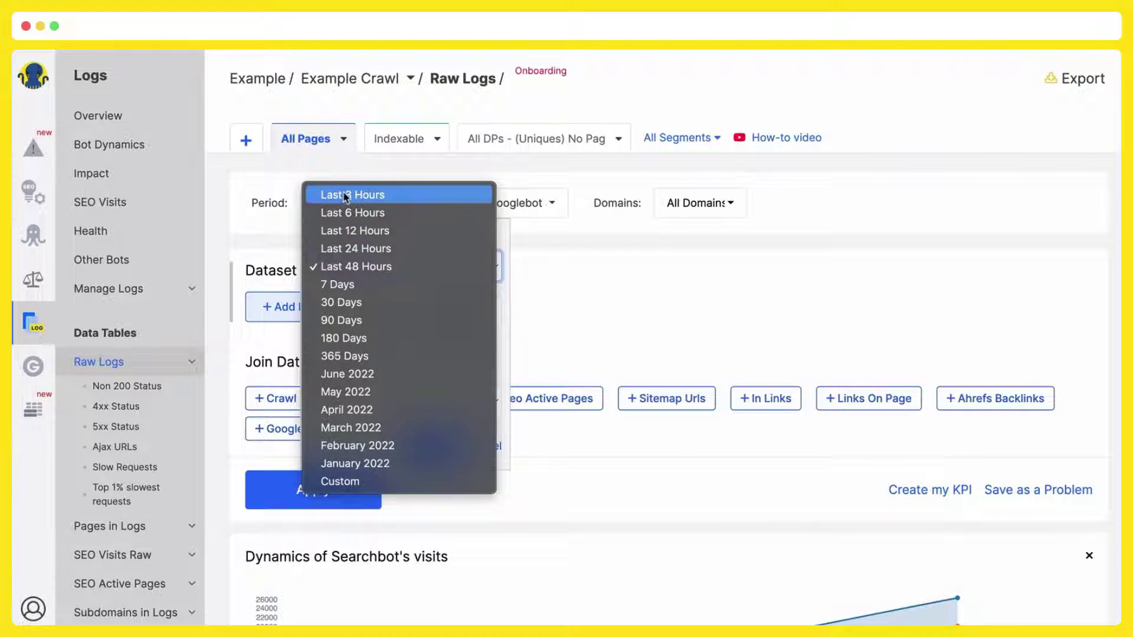
pyautogui.click(700, 273)
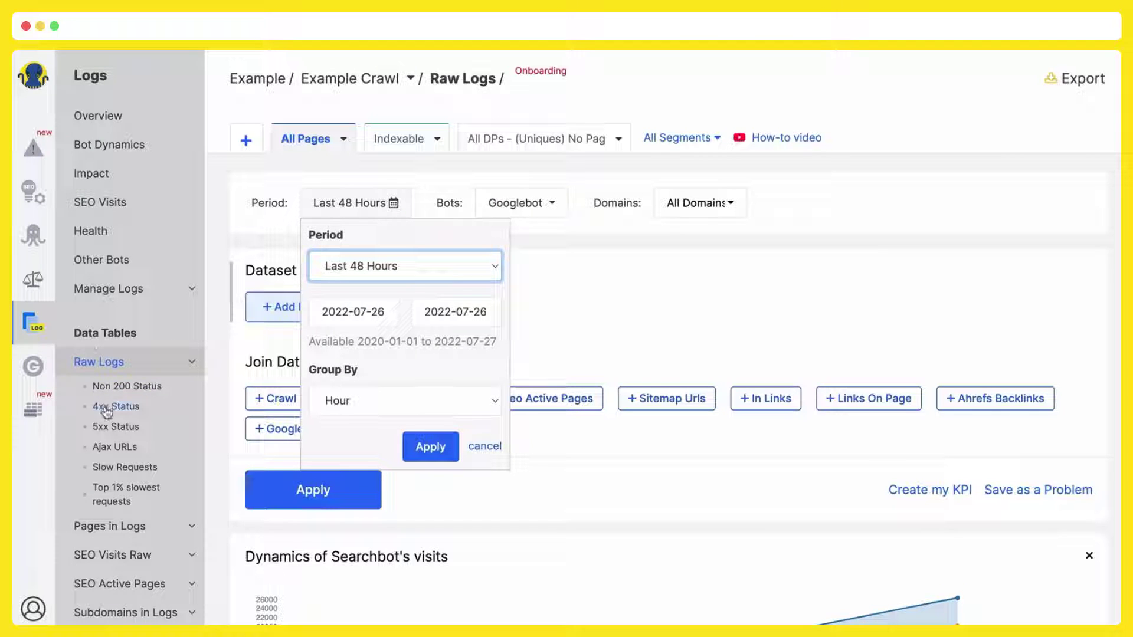
pyautogui.scroll(-8, 109, 498)
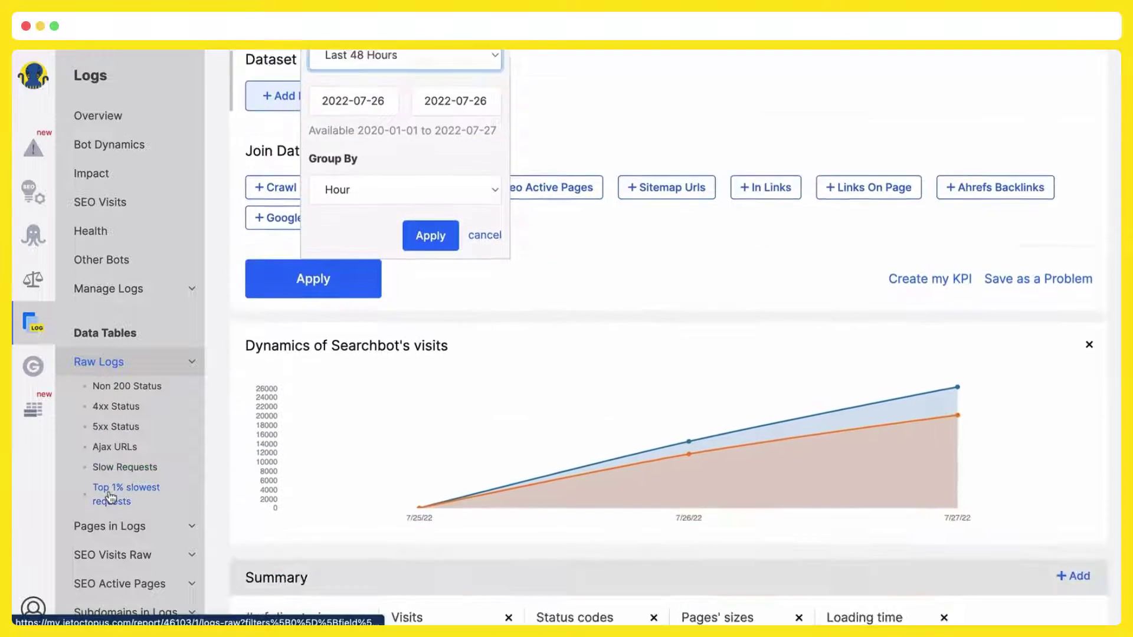
pyautogui.scroll(-7, 109, 498)
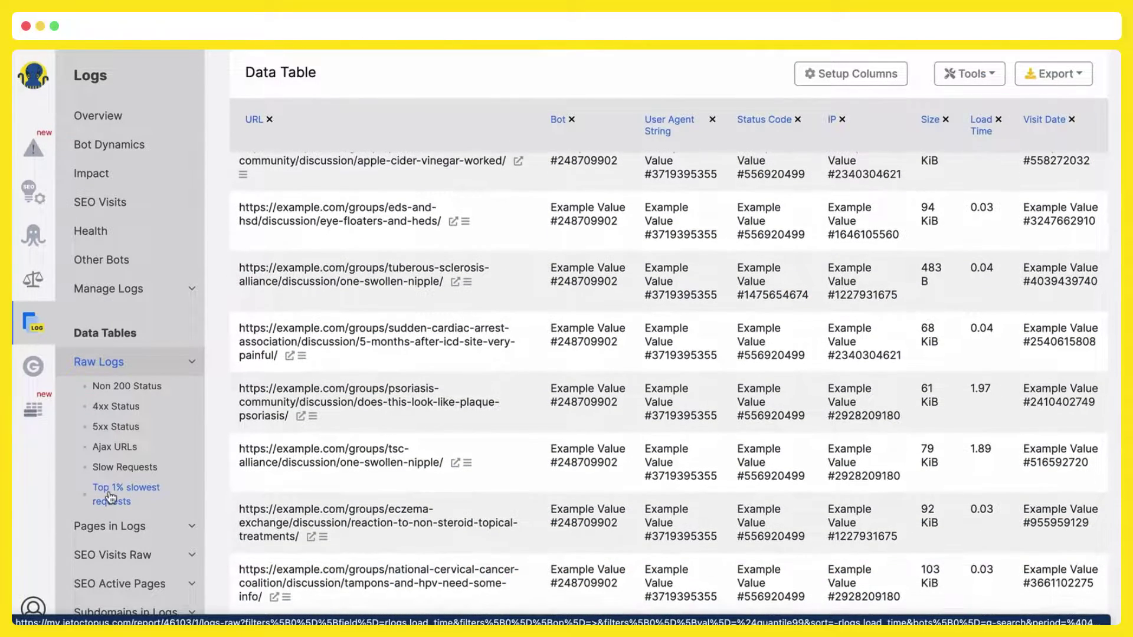
pyautogui.scroll(1, 109, 497)
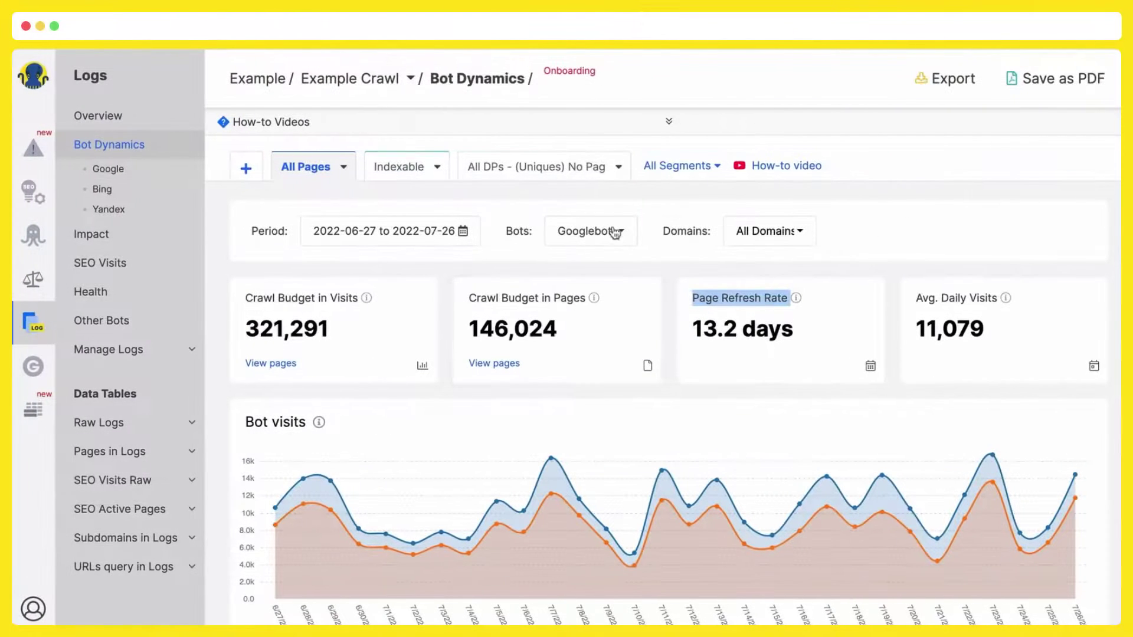
# Look through the bot filter list and keep Googlebot selected.
pyautogui.click(616, 232)
pyautogui.scroll(-3, 616, 233)
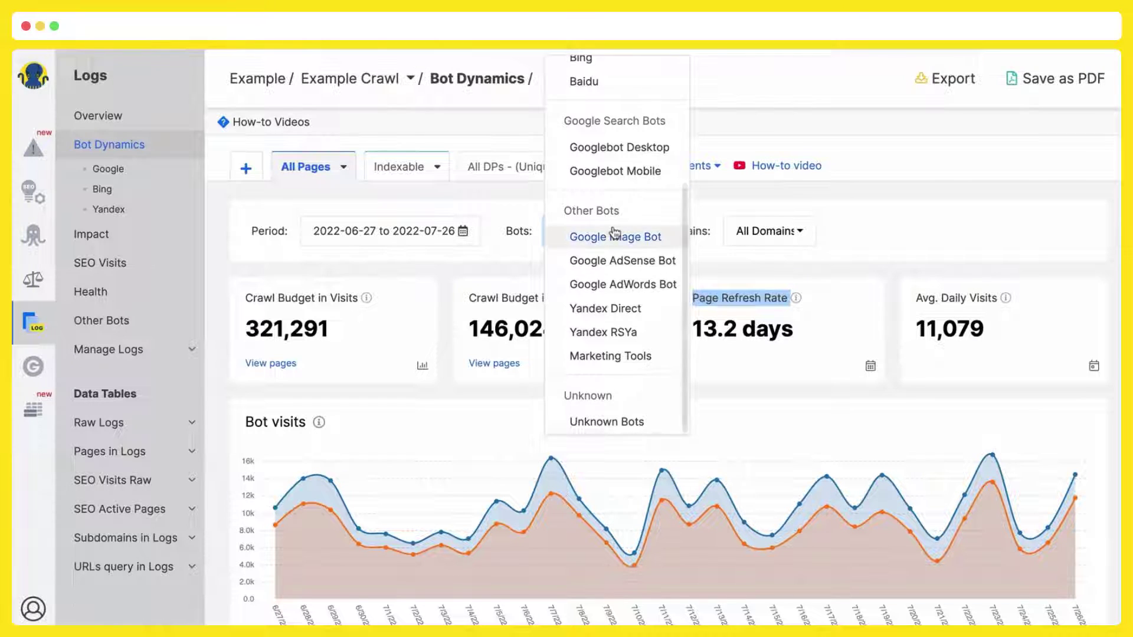
pyautogui.scroll(3, 615, 232)
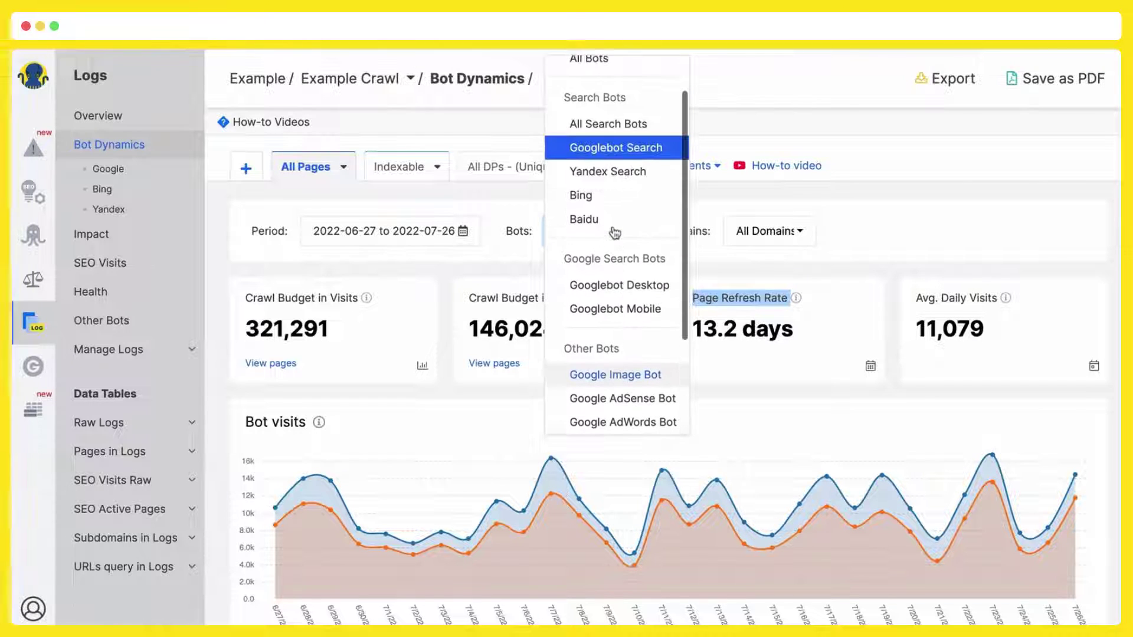
pyautogui.click(229, 247)
# Switch the Mobile vs desktop card in Bot Dynamics from visits to Pages.
pyautogui.scroll(-2, 246, 336)
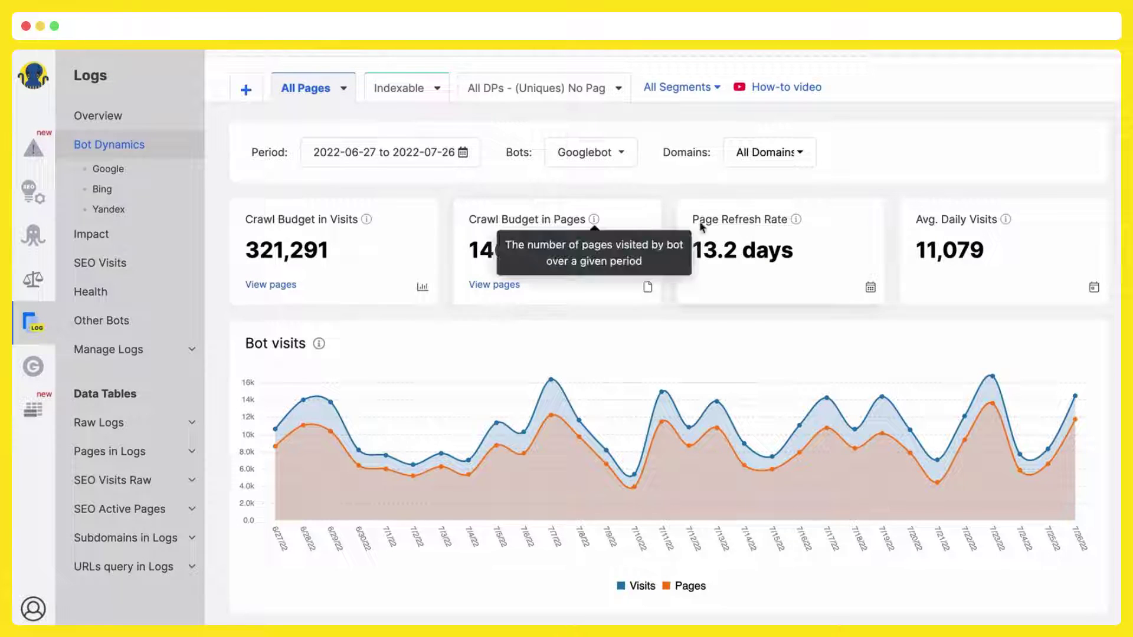
pyautogui.scroll(-1, 740, 225)
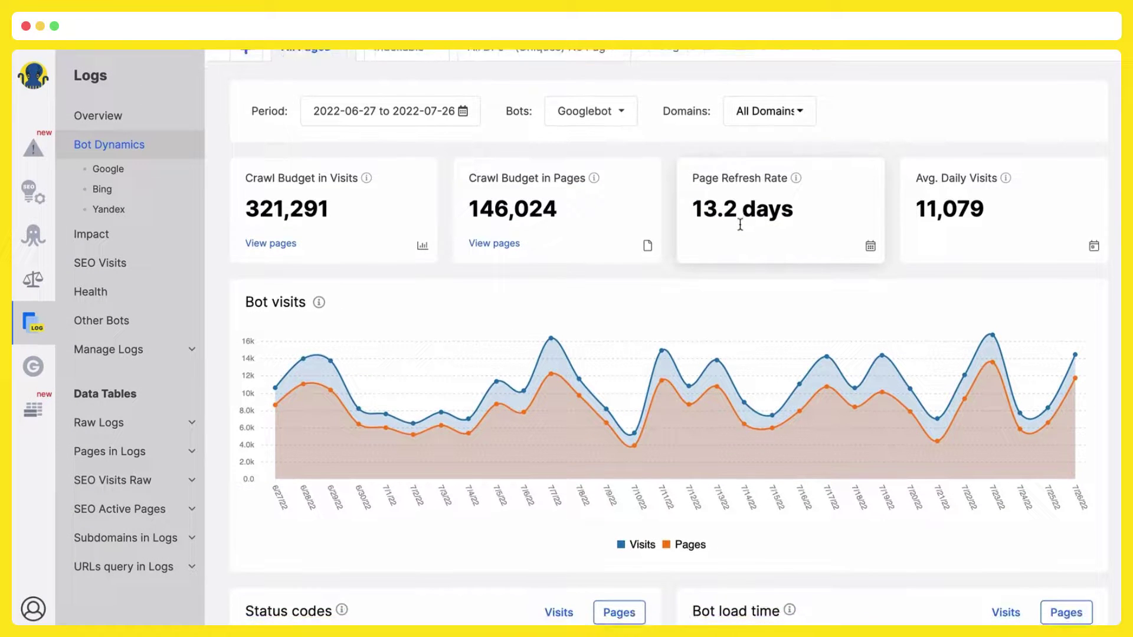
pyautogui.scroll(-3, 740, 225)
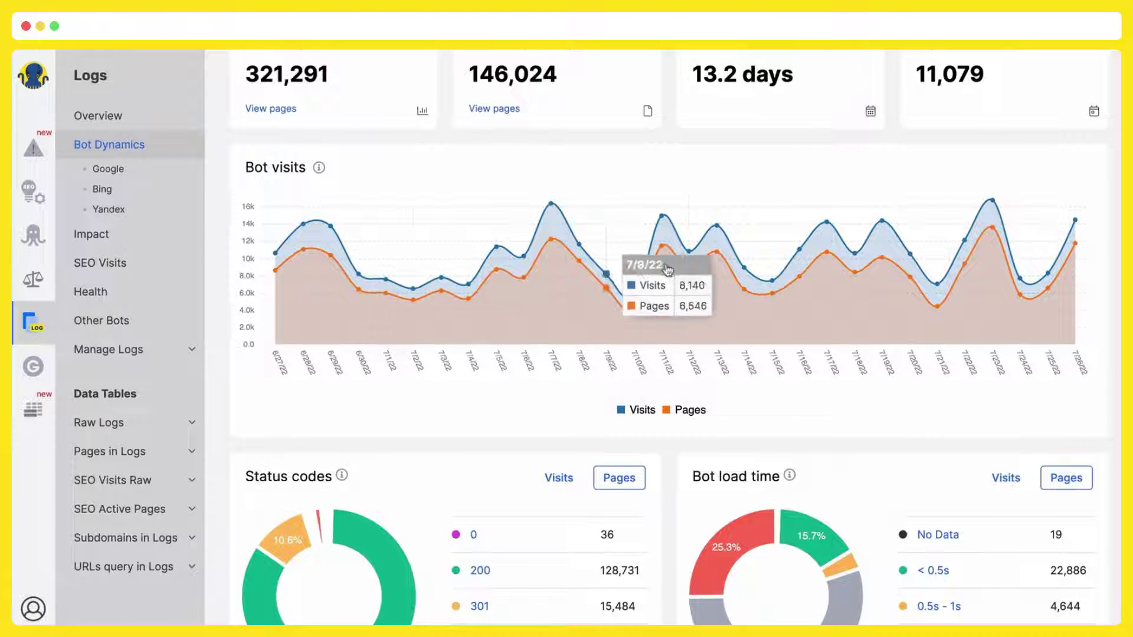
pyautogui.scroll(-7, 841, 269)
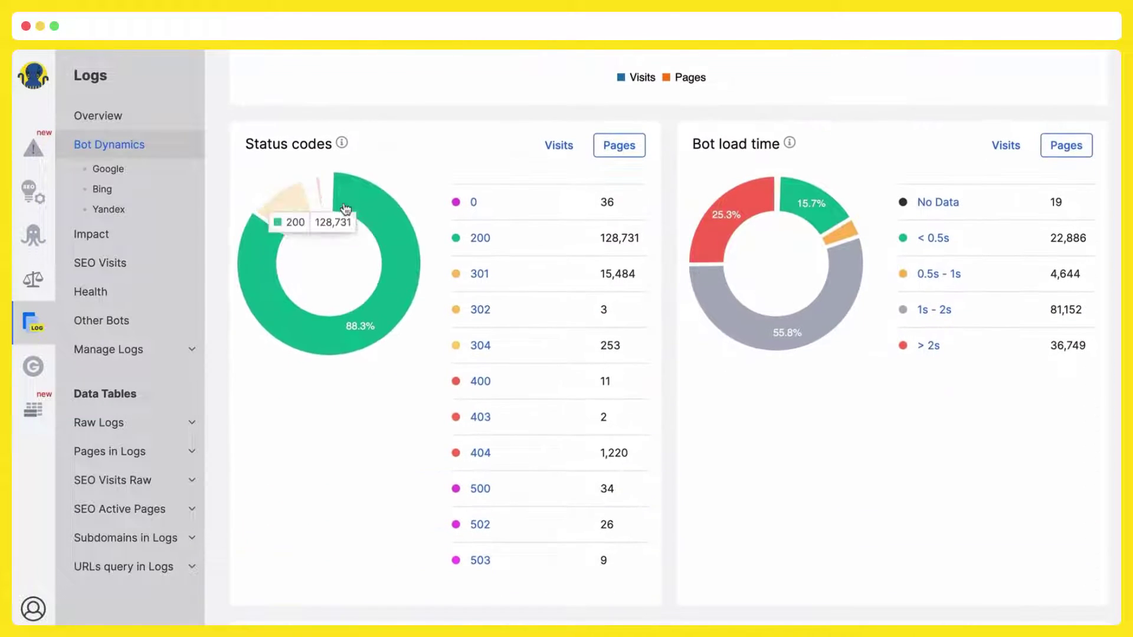
pyautogui.scroll(-8, 627, 251)
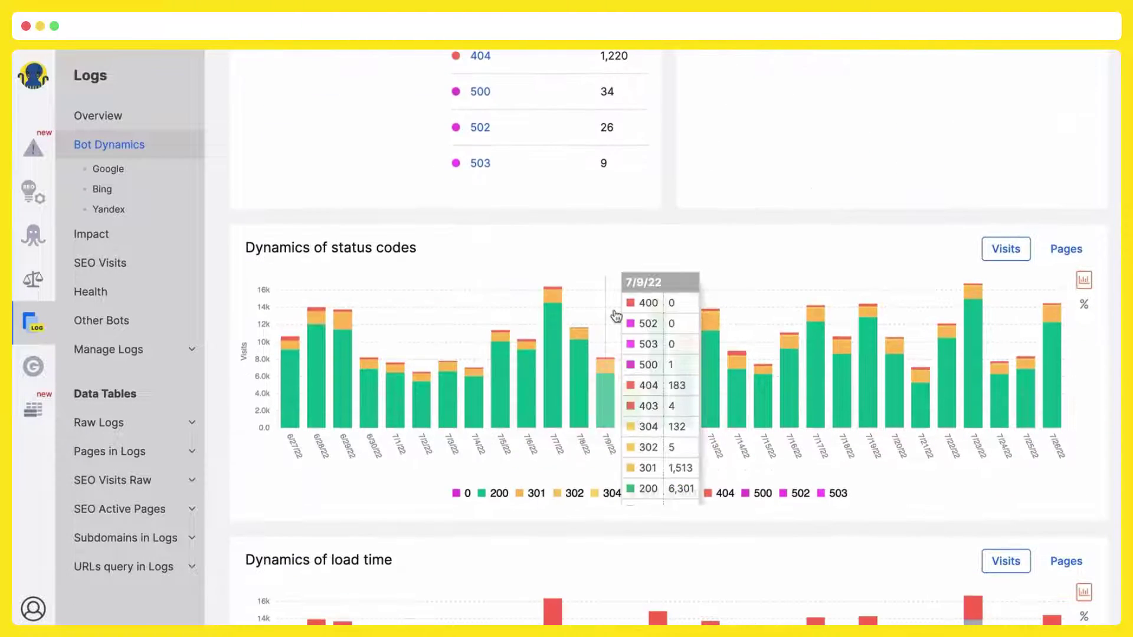
pyautogui.scroll(-7, 616, 316)
pyautogui.scroll(-7, 616, 317)
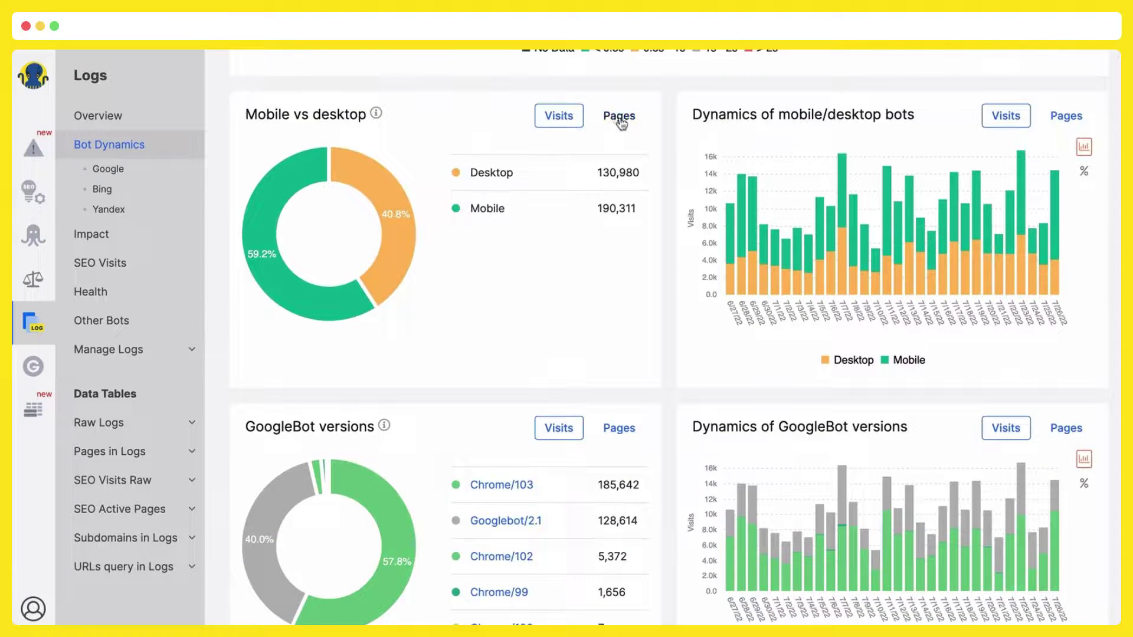
pyautogui.click(620, 120)
pyautogui.scroll(-5, 873, 115)
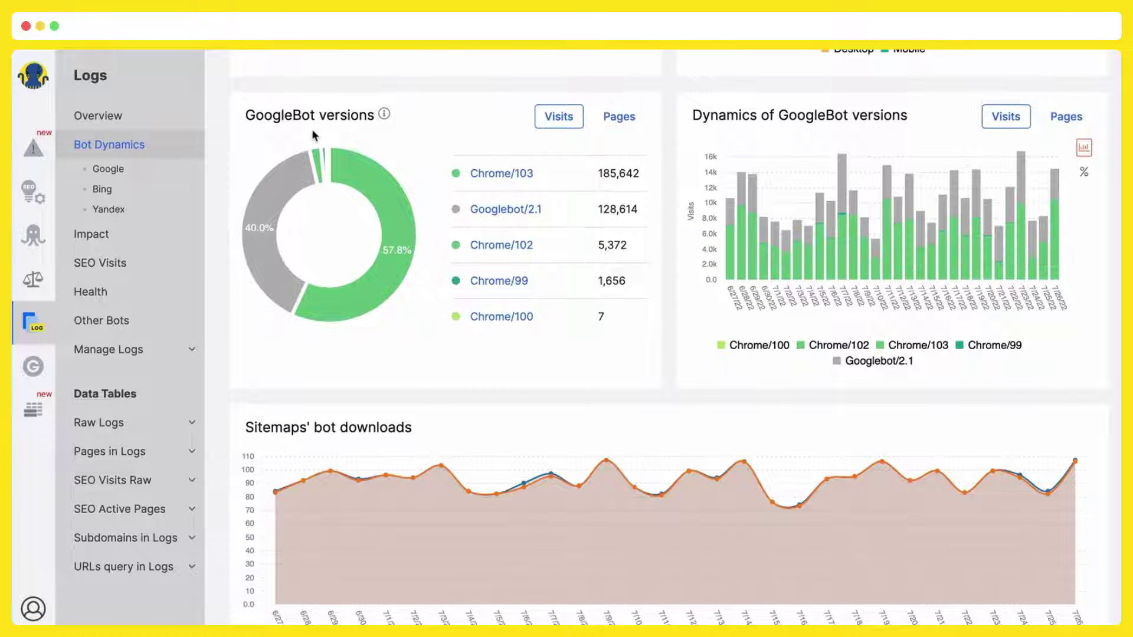
pyautogui.scroll(-5, 313, 134)
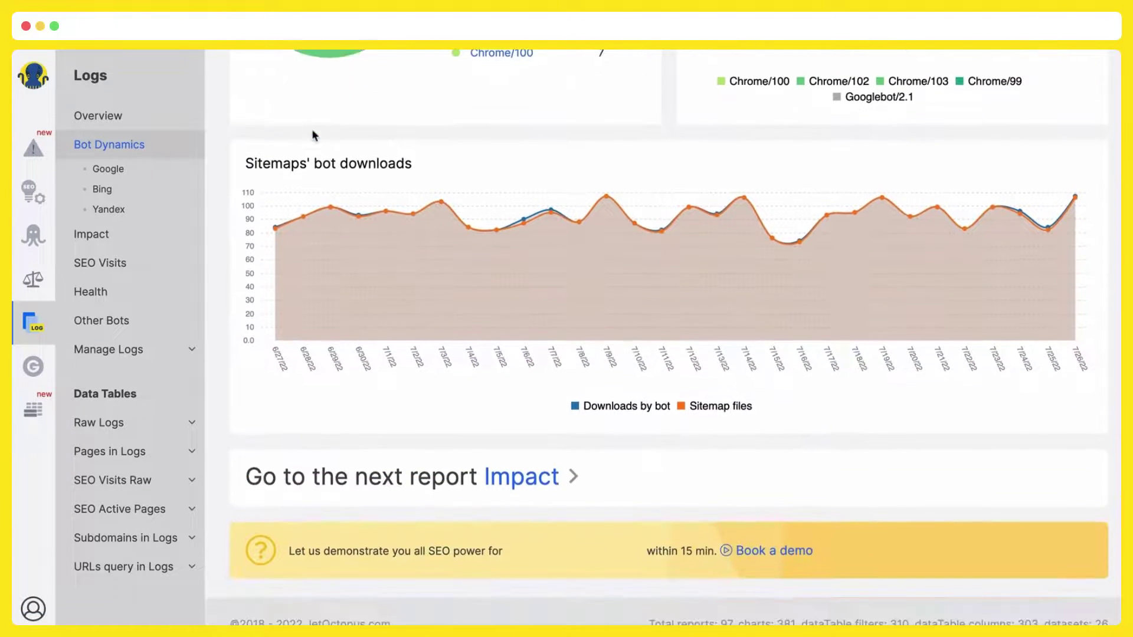
pyautogui.moveTo(688, 230)
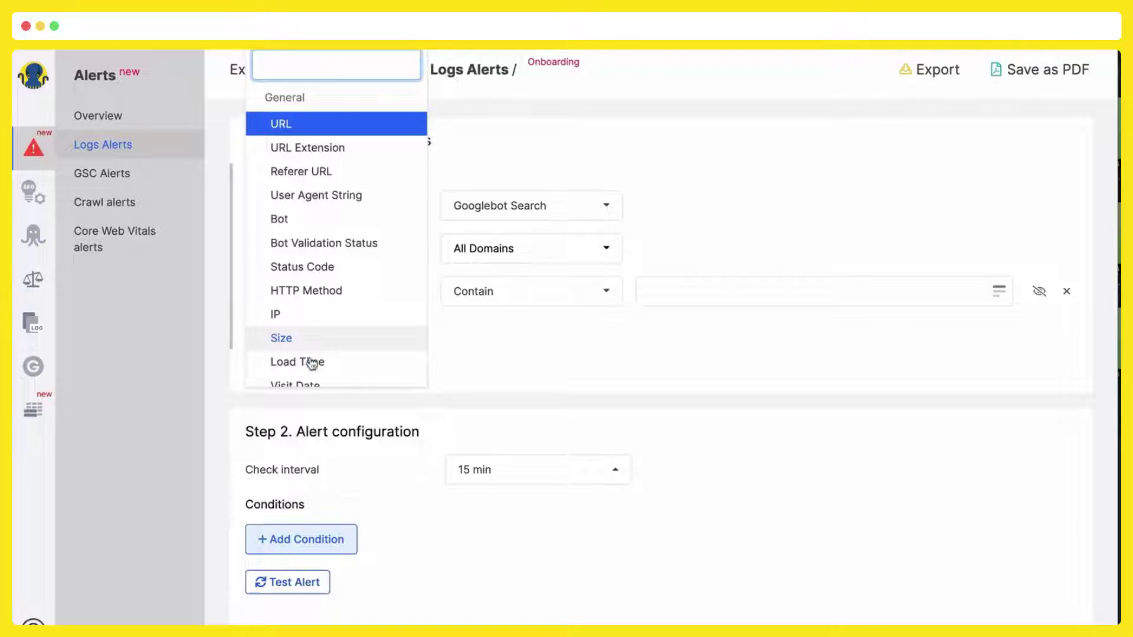
# Set the log alert condition to Load Time greater than 1.
pyautogui.click(313, 365)
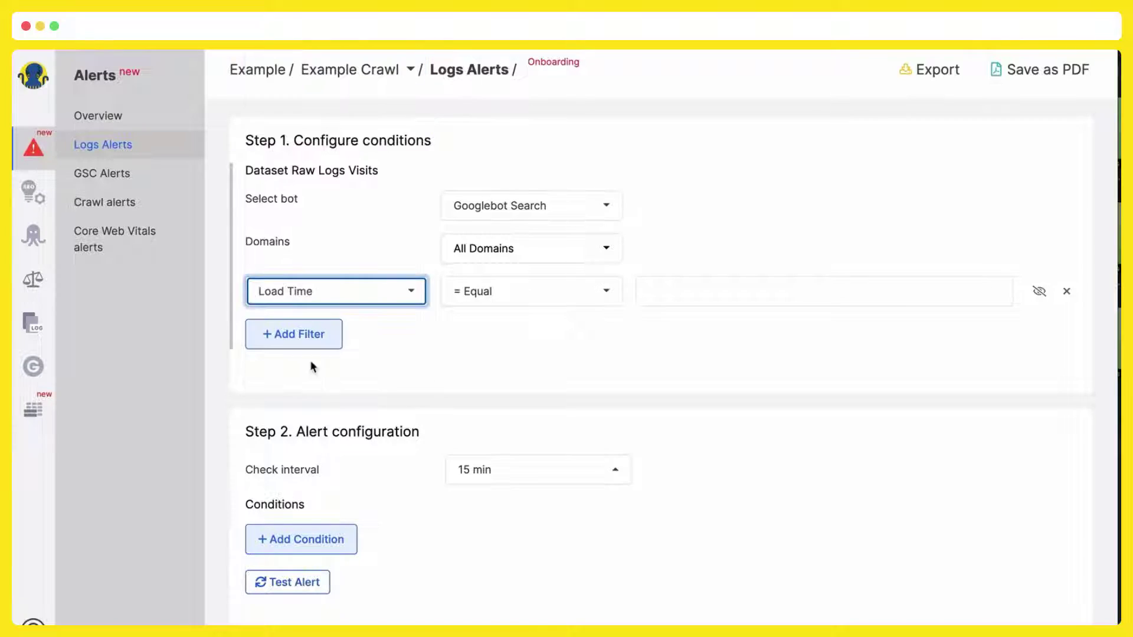
pyautogui.click(561, 293)
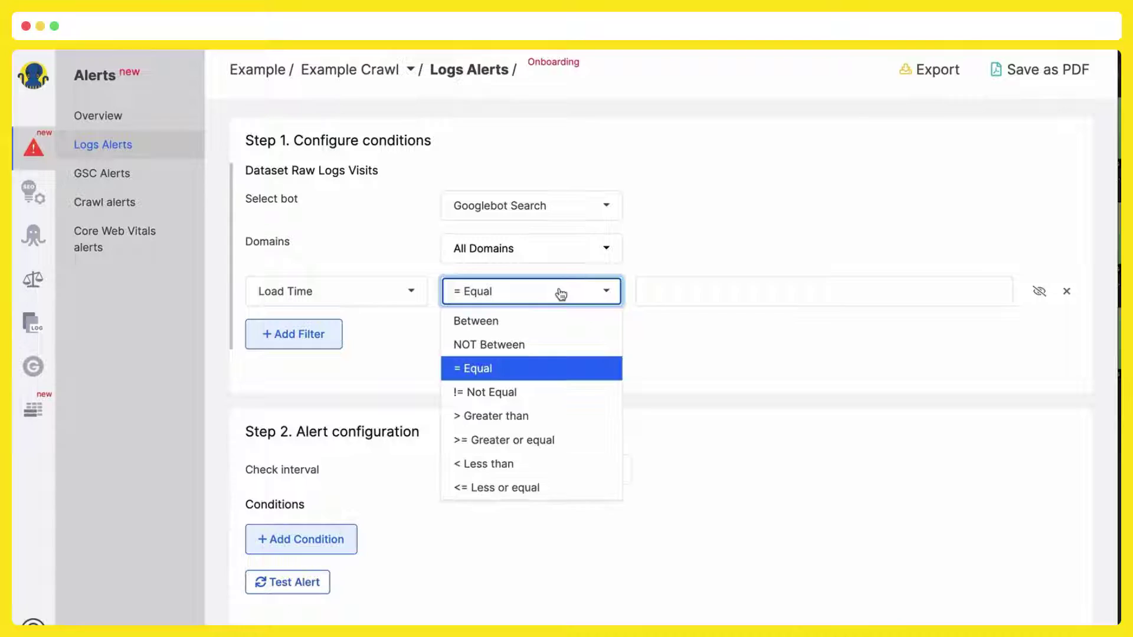
pyautogui.click(521, 415)
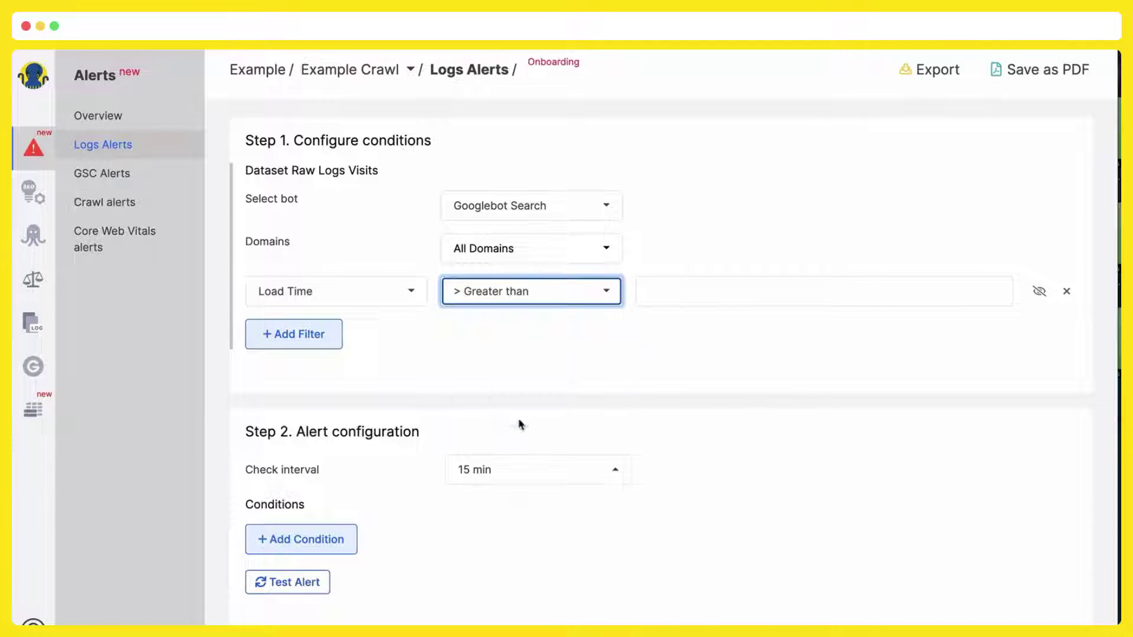
pyautogui.click(731, 288)
pyautogui.scroll(-3, 672, 337)
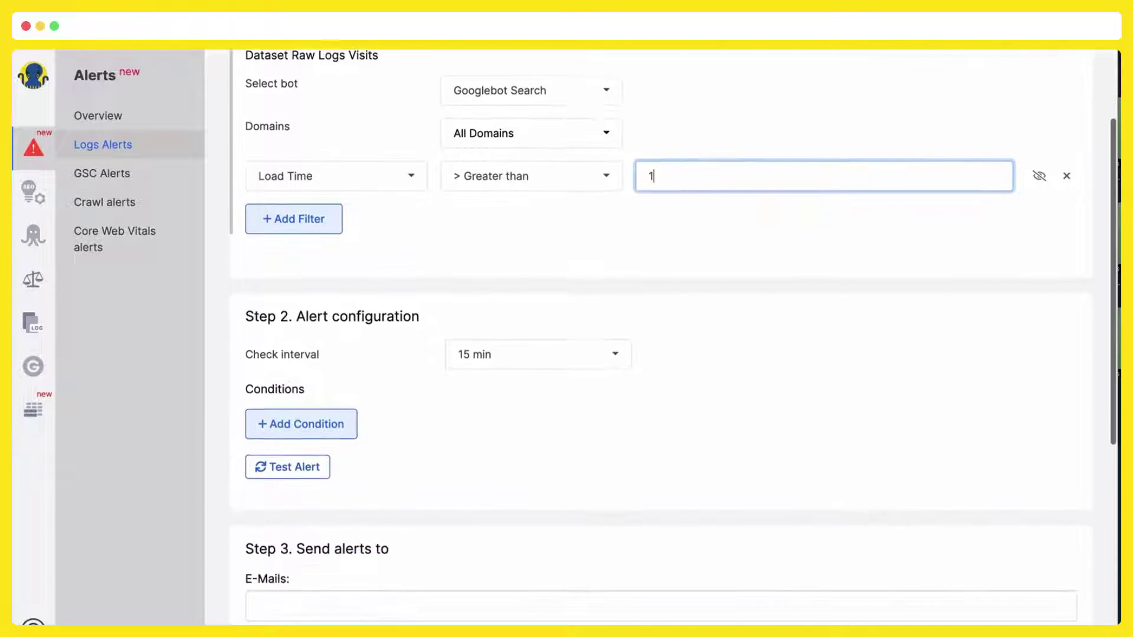
pyautogui.scroll(-1, 373, 248)
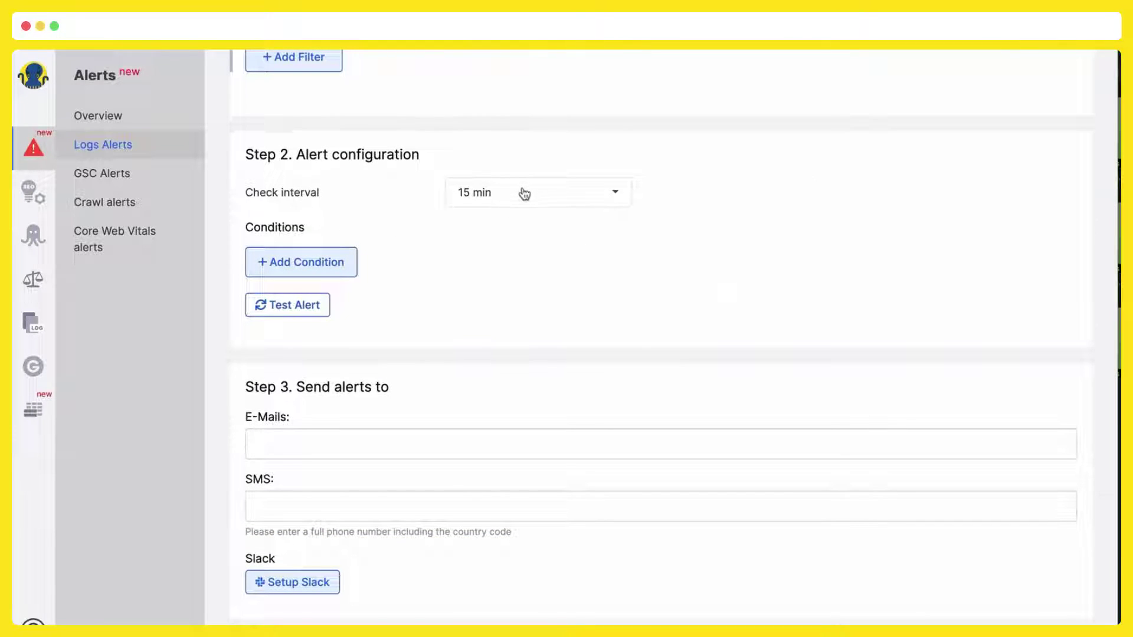
pyautogui.scroll(-1, 524, 193)
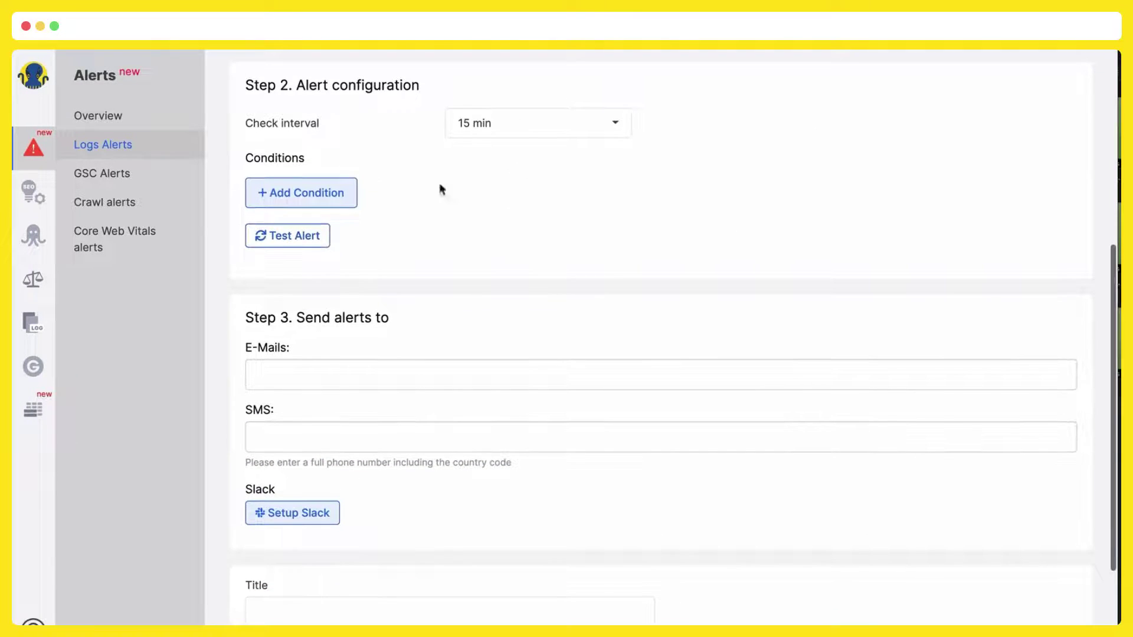
# Test the alert to see whether it would fire now.
pyautogui.click(306, 239)
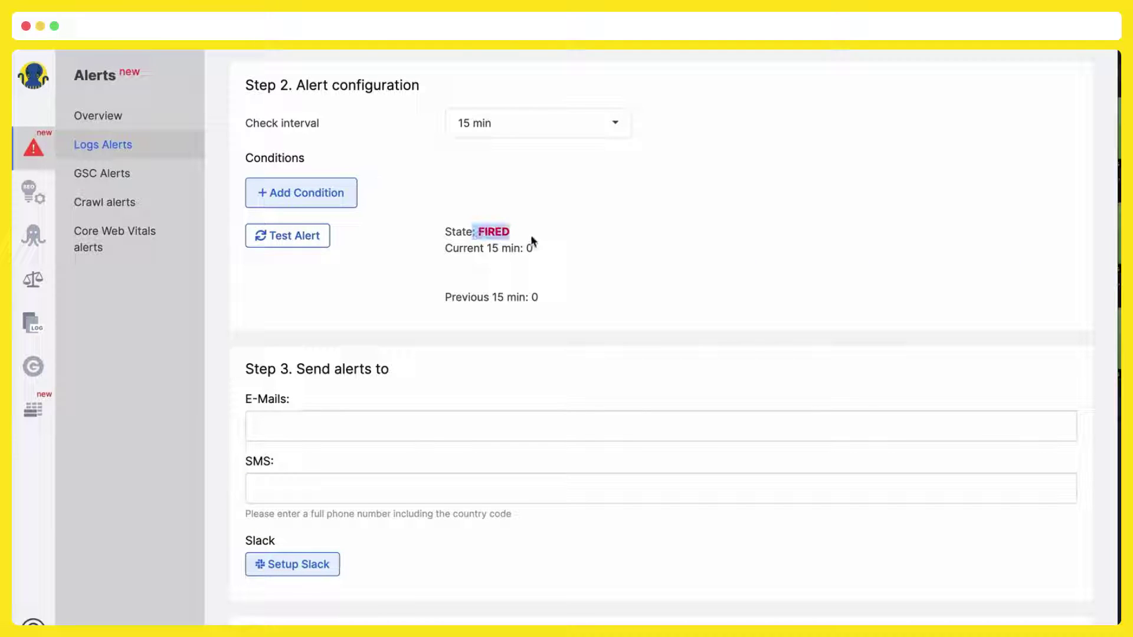
pyautogui.scroll(-1, 531, 239)
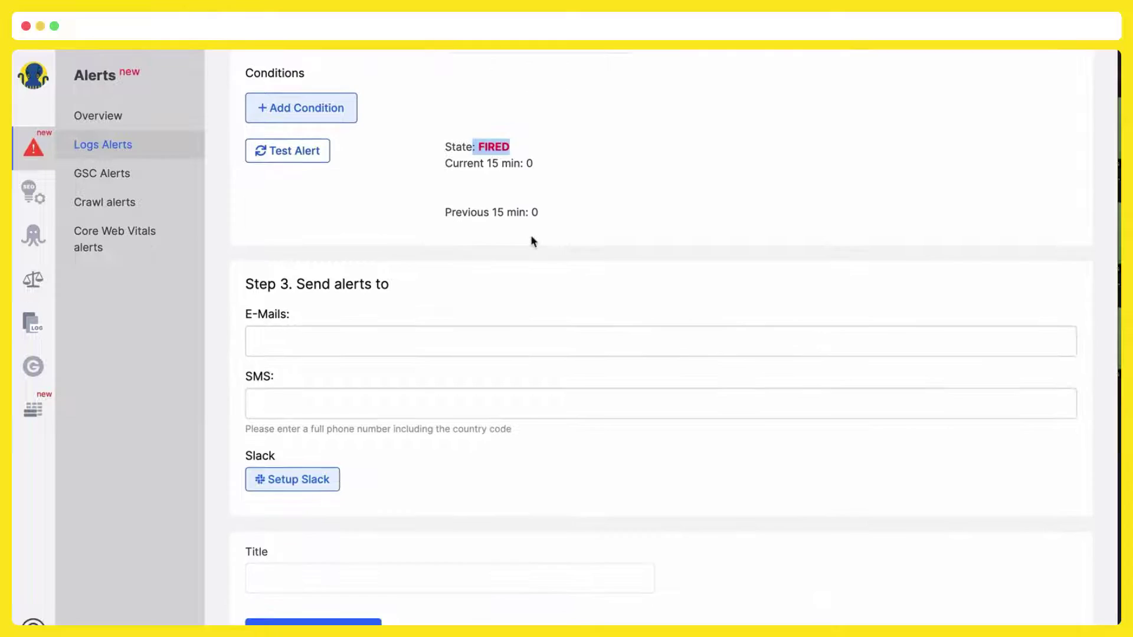
pyautogui.scroll(-1, 533, 240)
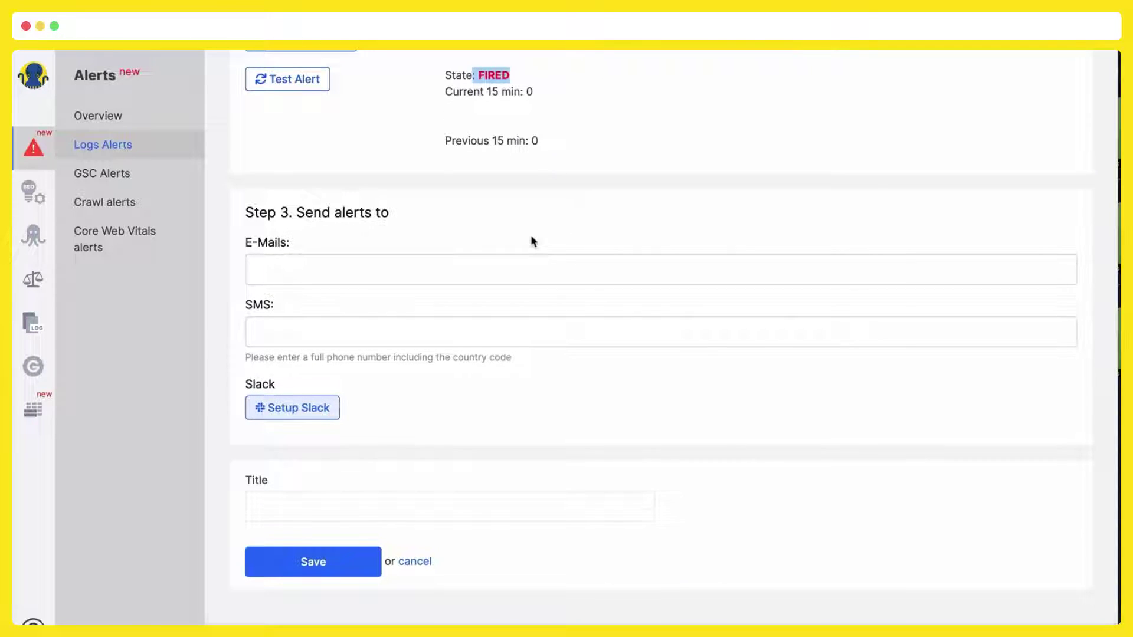
pyautogui.scroll(-1, 531, 241)
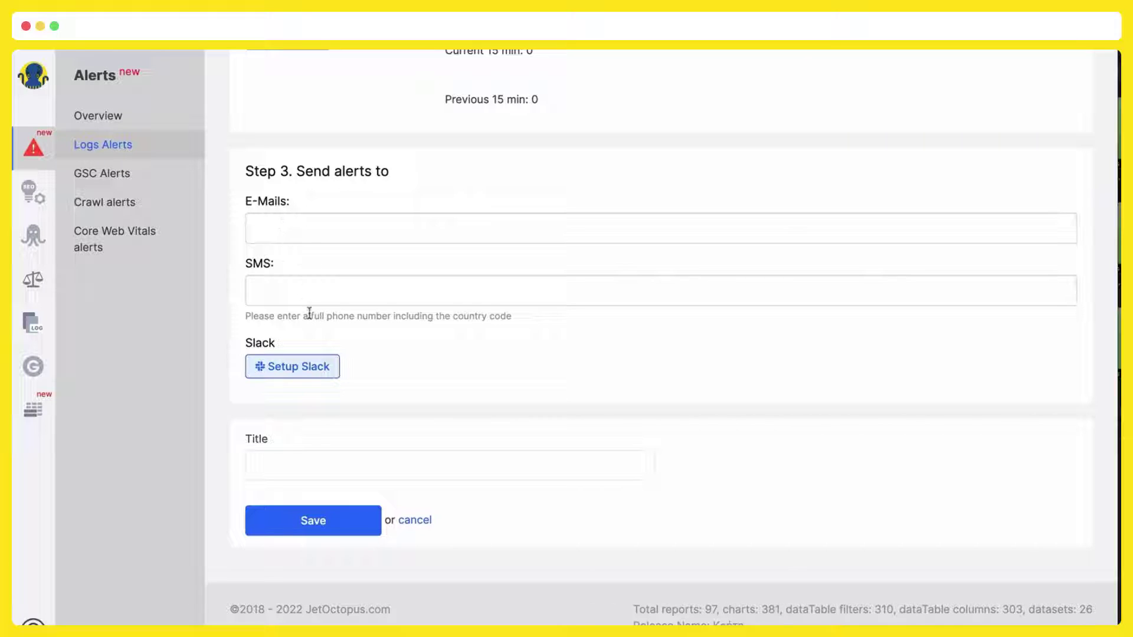
# Title the alert 'googlebot load>1 sec', save it, then go to GSC Alerts.
pyautogui.click(304, 466)
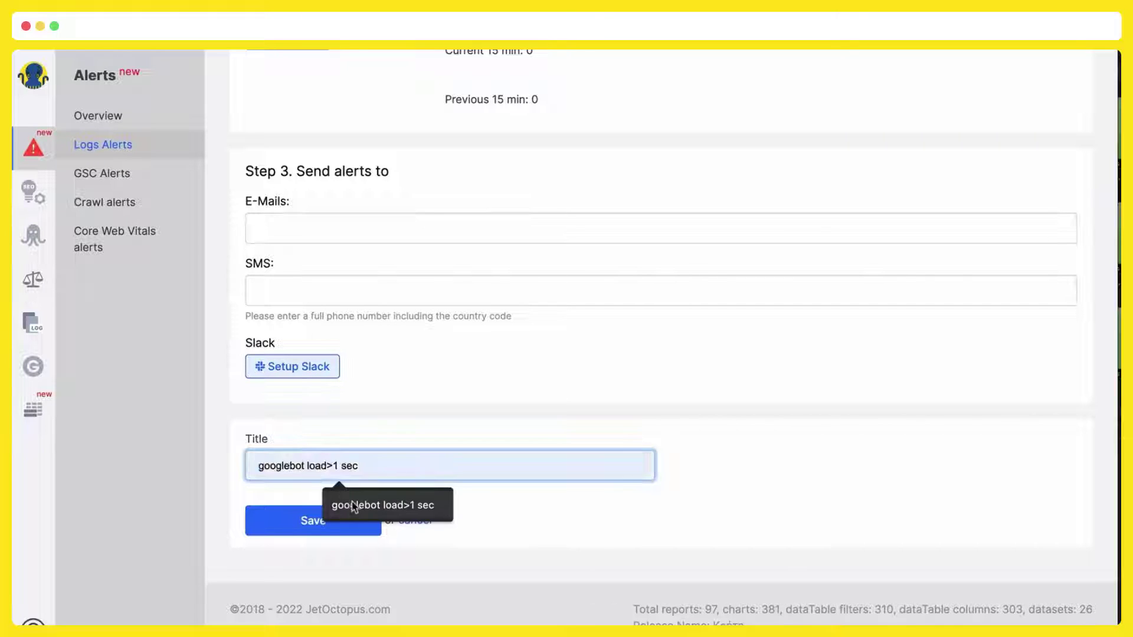
pyautogui.click(354, 507)
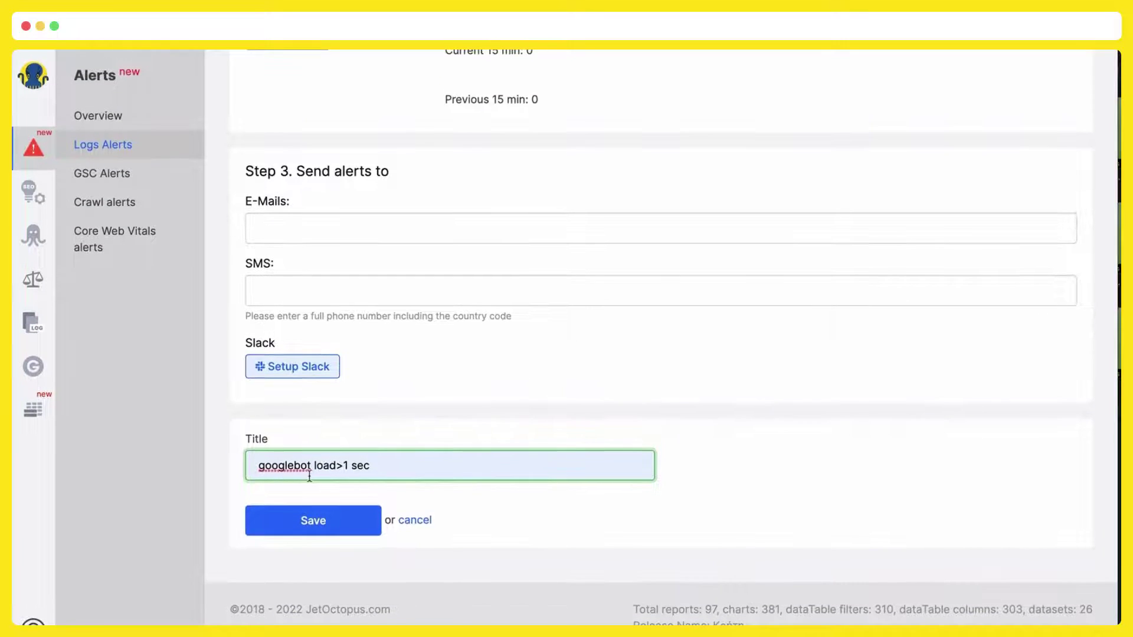
pyautogui.click(350, 526)
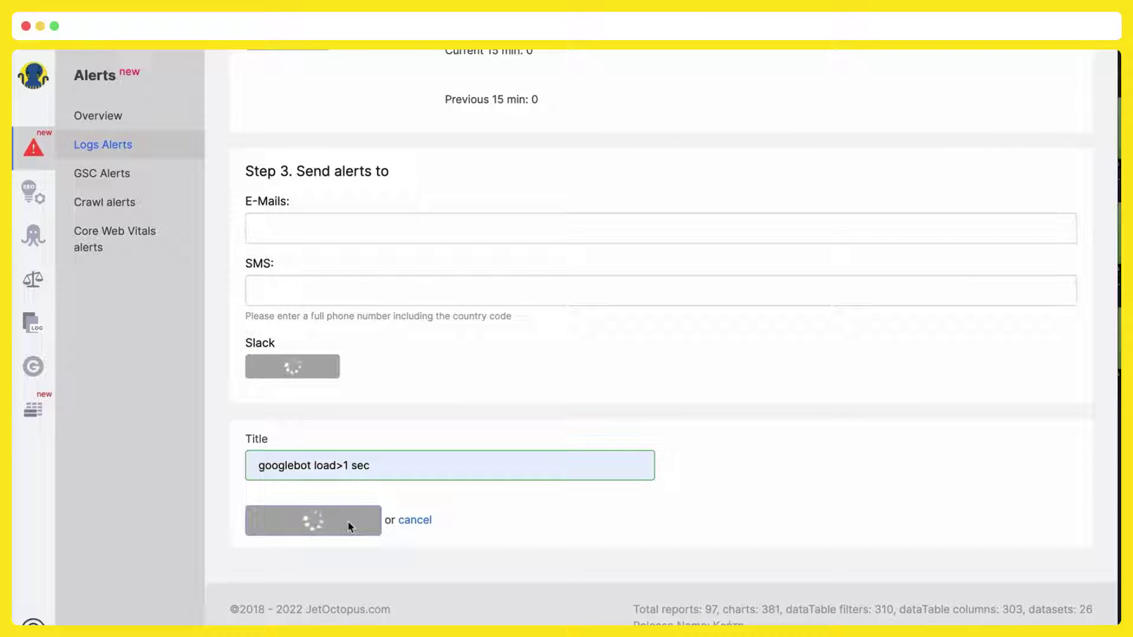
pyautogui.click(97, 174)
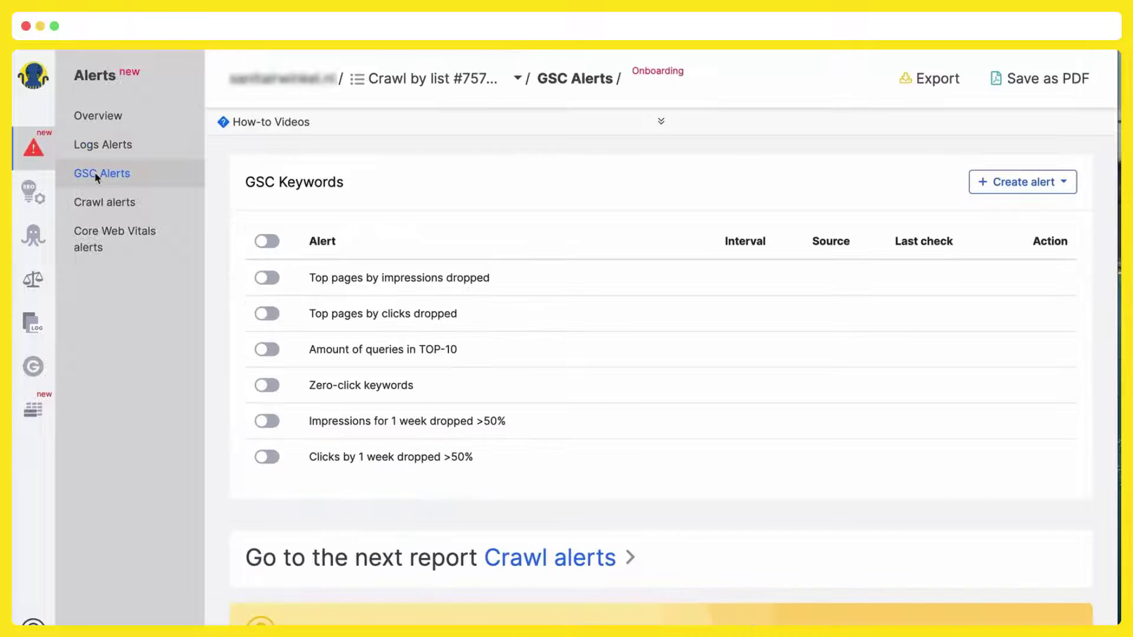
# Start a Keywords alert filtered to Page URLs containing 'product'.
pyautogui.click(1019, 182)
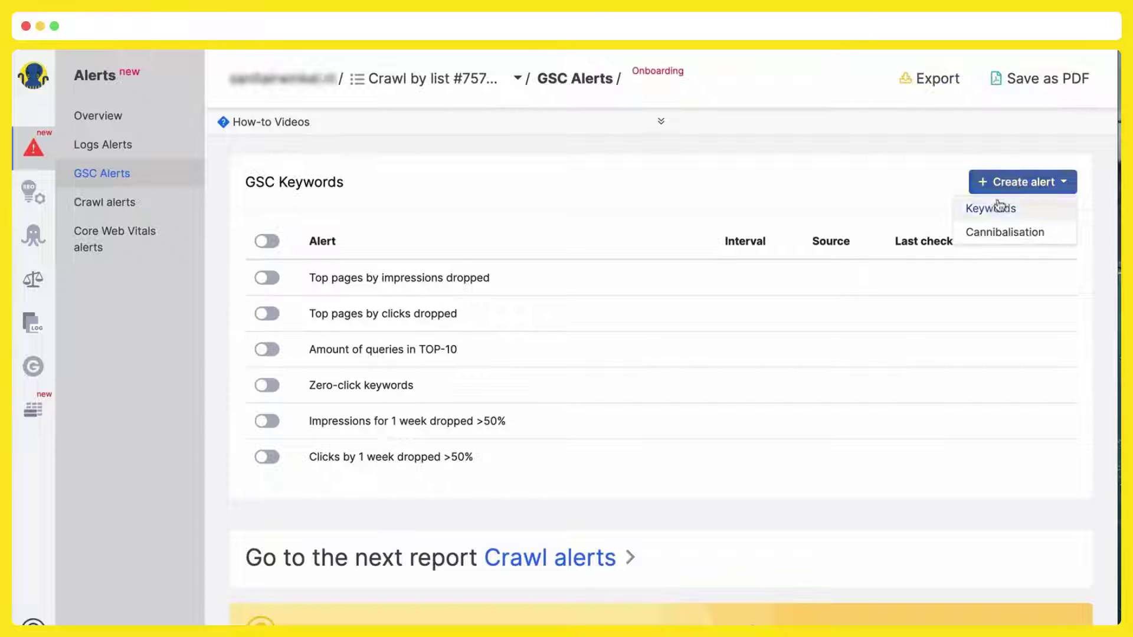
pyautogui.click(999, 207)
pyautogui.scroll(-1, 564, 257)
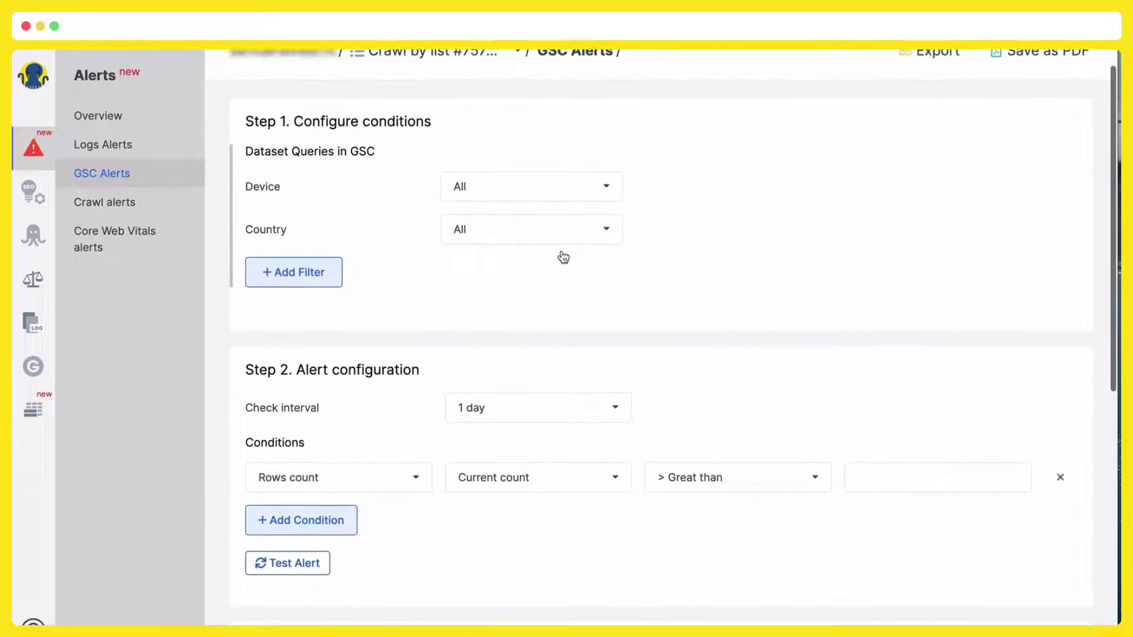
pyautogui.click(306, 269)
pyautogui.click(306, 269)
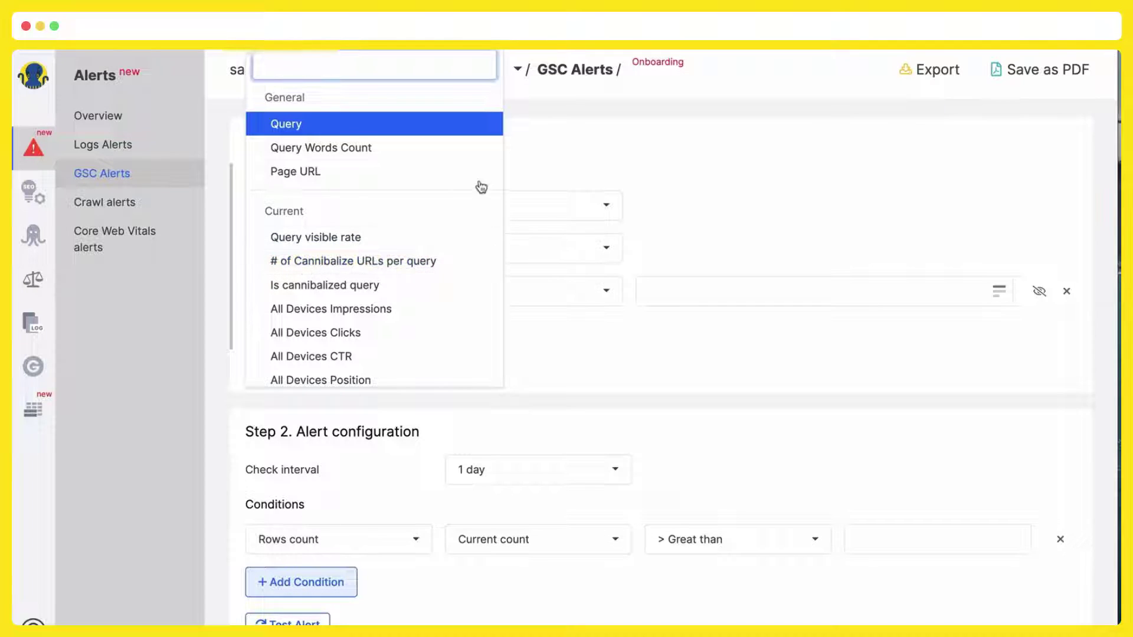
pyautogui.write('url')
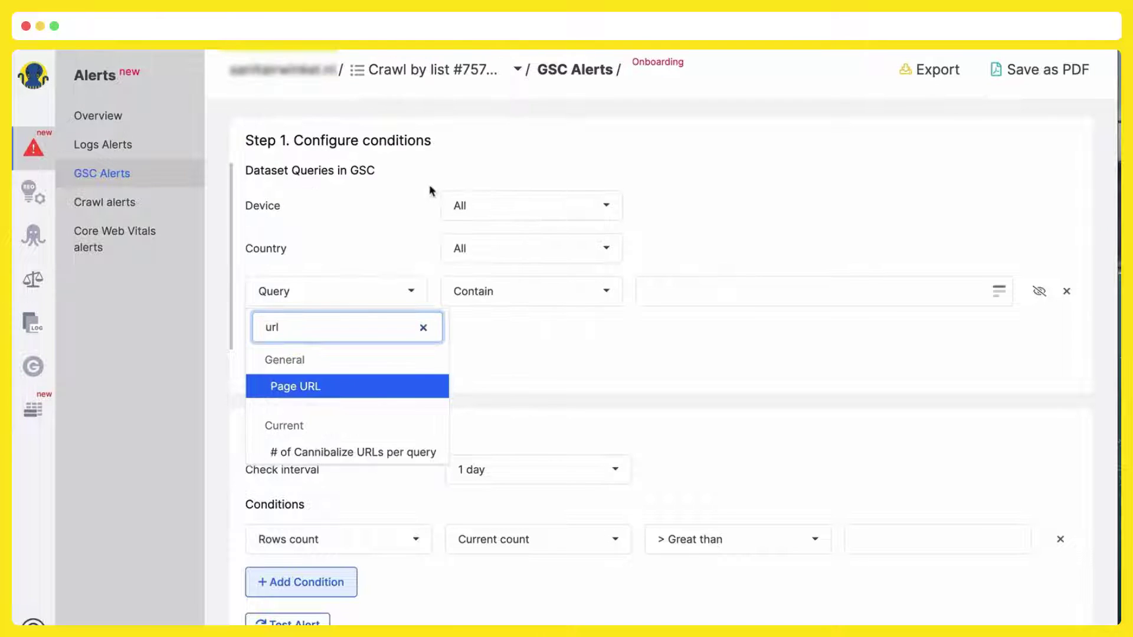
pyautogui.click(328, 385)
pyautogui.click(676, 292)
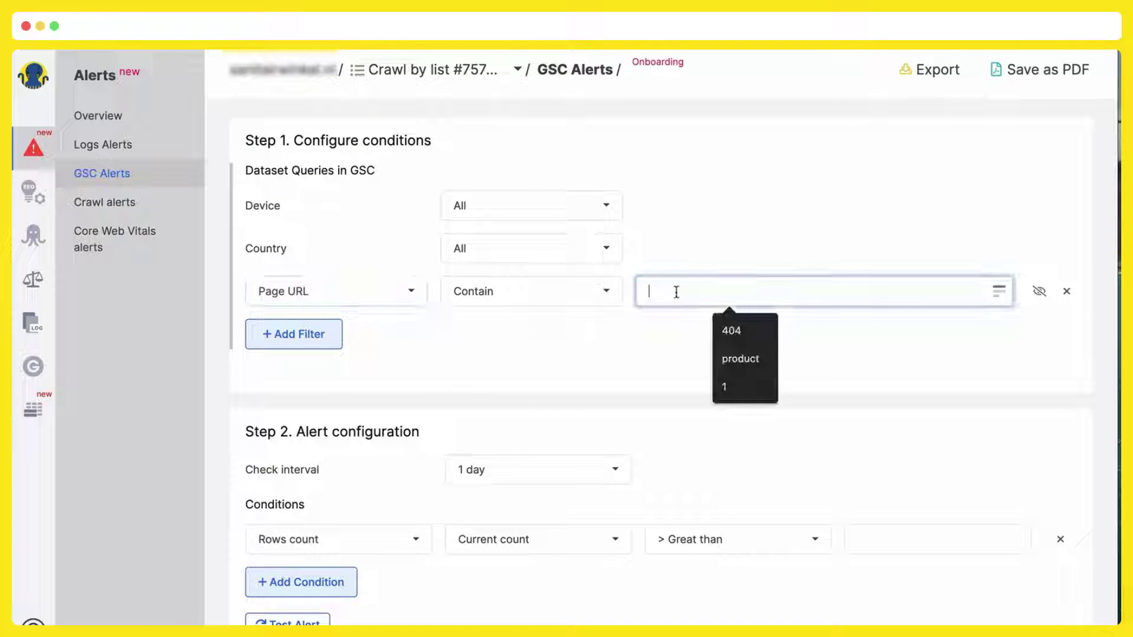
pyautogui.write('pr')
pyautogui.click(765, 324)
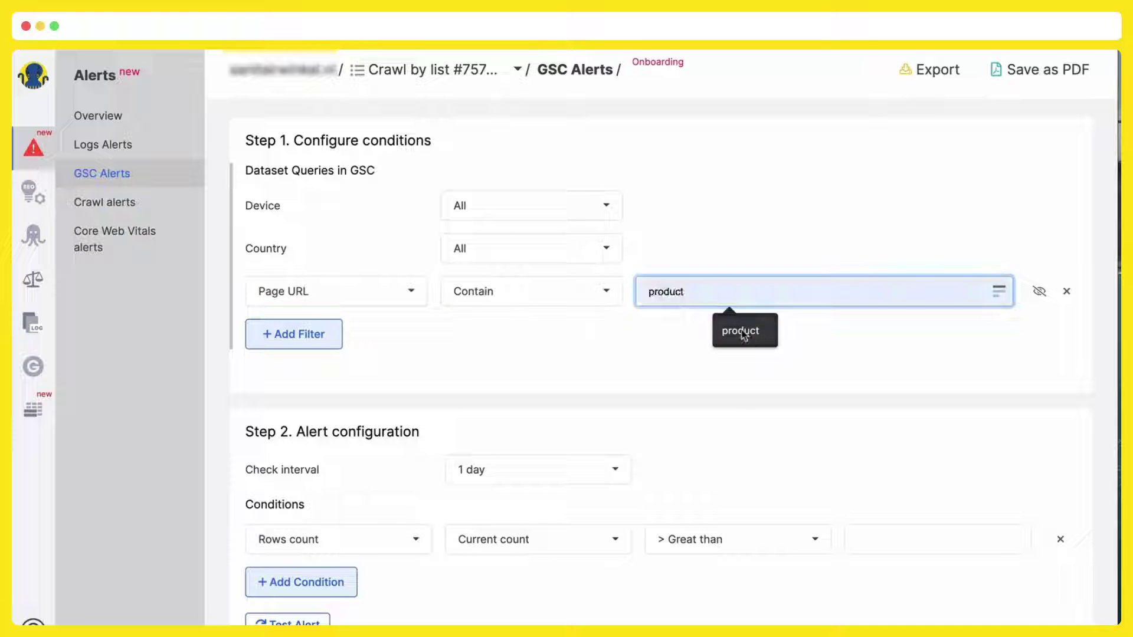
# Set the condition to All Devices average CTR decreased more than 3%.
pyautogui.scroll(-4, 598, 352)
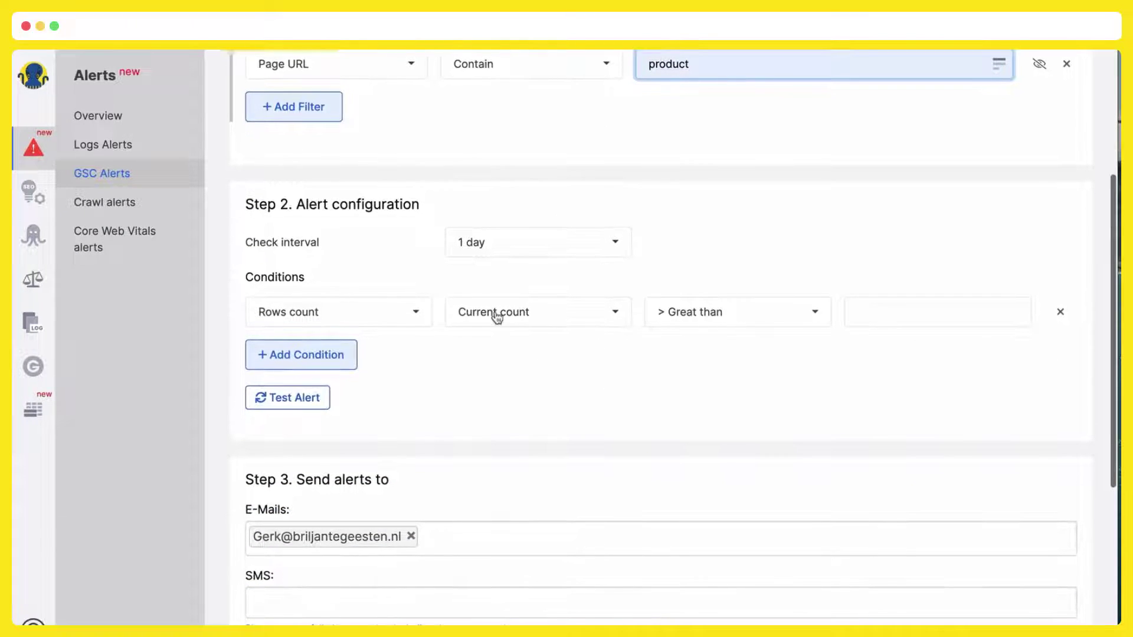
pyautogui.click(410, 319)
pyautogui.write('ctr')
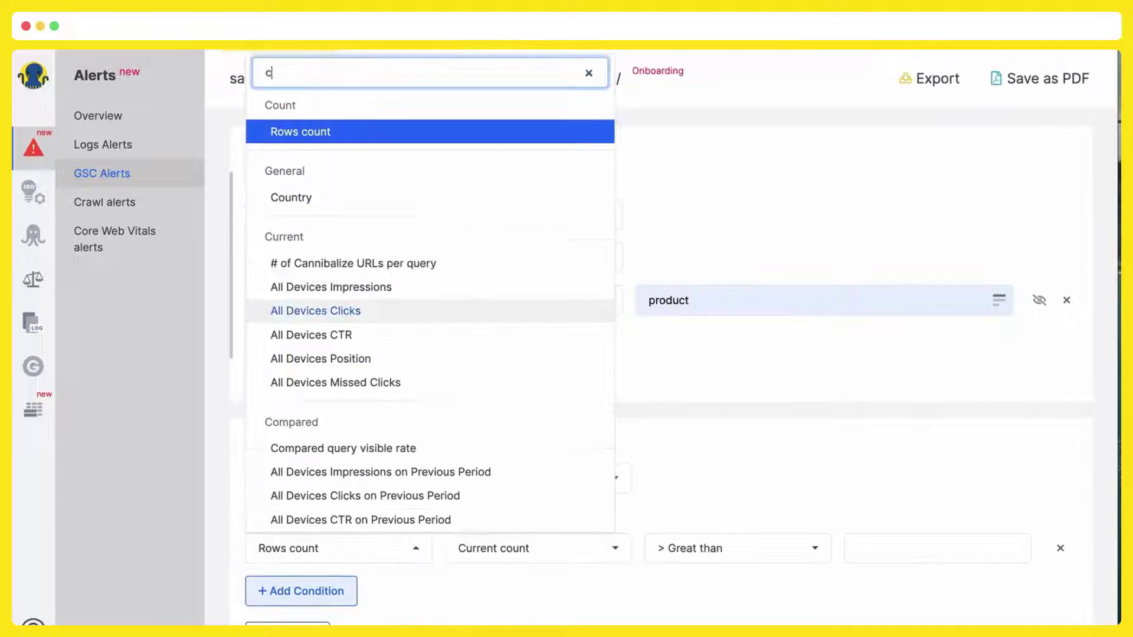
pyautogui.click(354, 322)
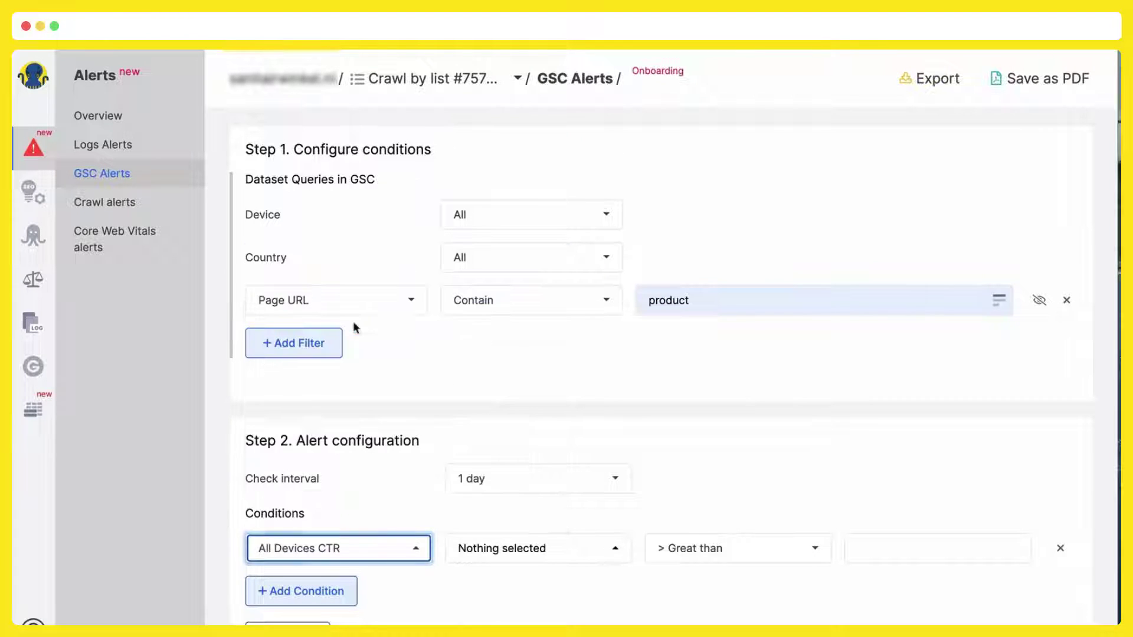
pyautogui.click(517, 564)
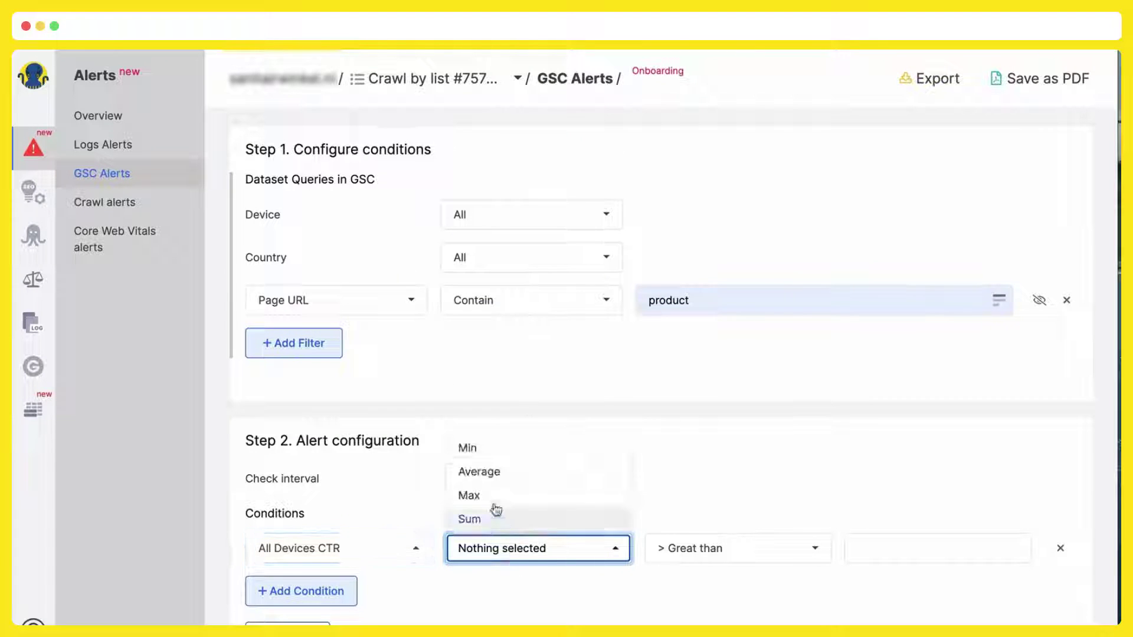
pyautogui.click(481, 472)
pyautogui.click(740, 559)
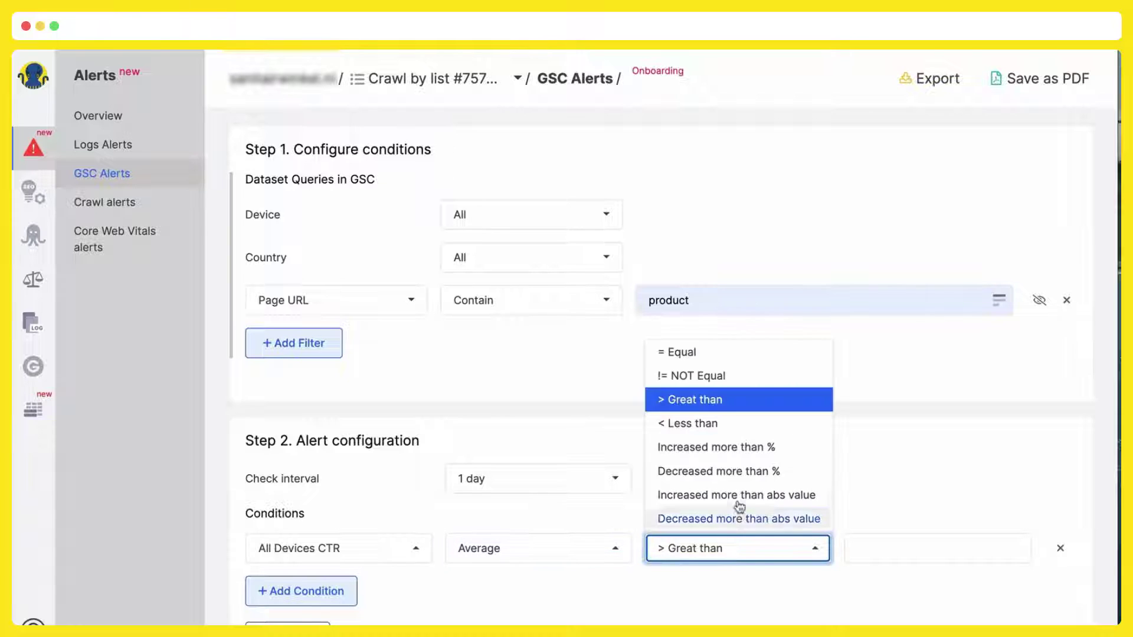
pyautogui.click(732, 471)
pyautogui.click(858, 538)
pyautogui.write('3')
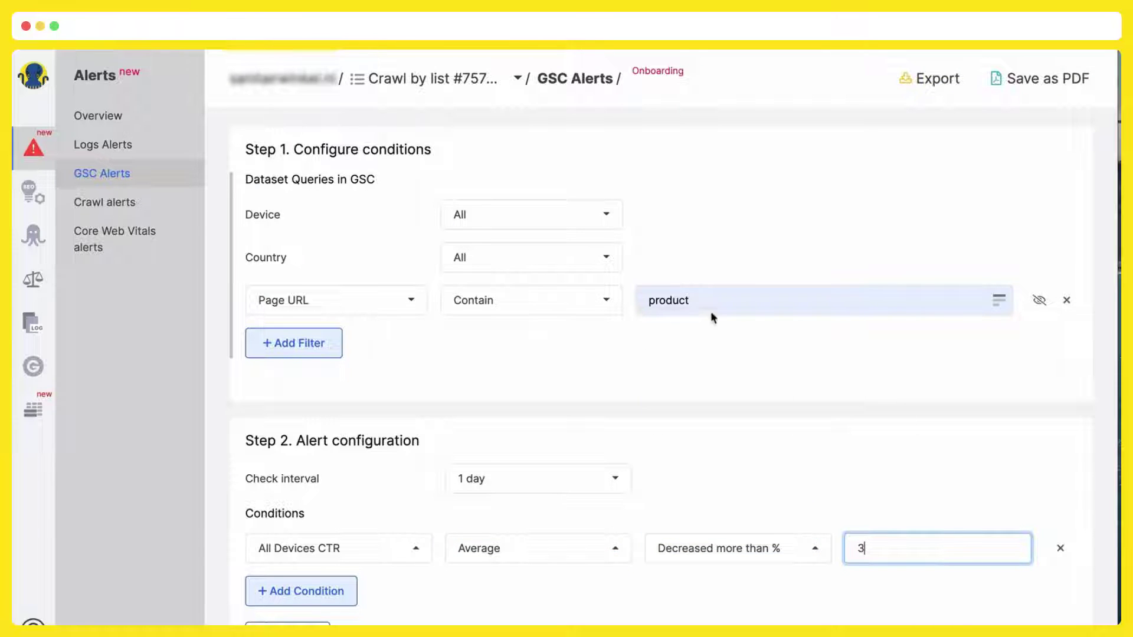
pyautogui.scroll(-5, 726, 313)
pyautogui.click(450, 268)
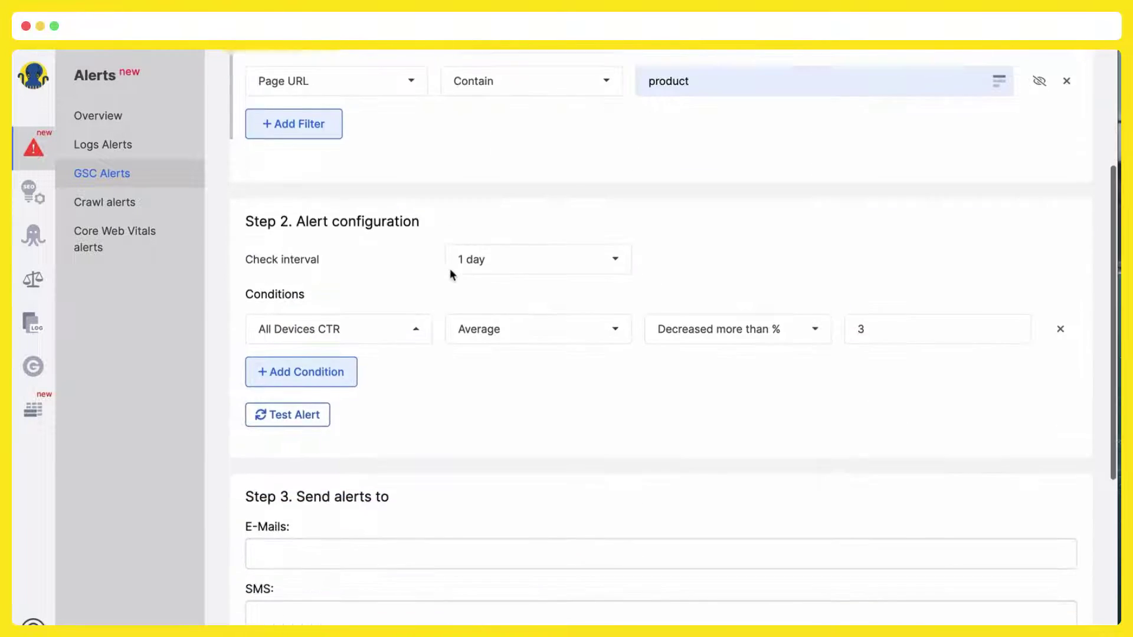
# Title the alert 'CTR decr 3%' and save it.
pyautogui.scroll(-6, 450, 275)
pyautogui.click(345, 472)
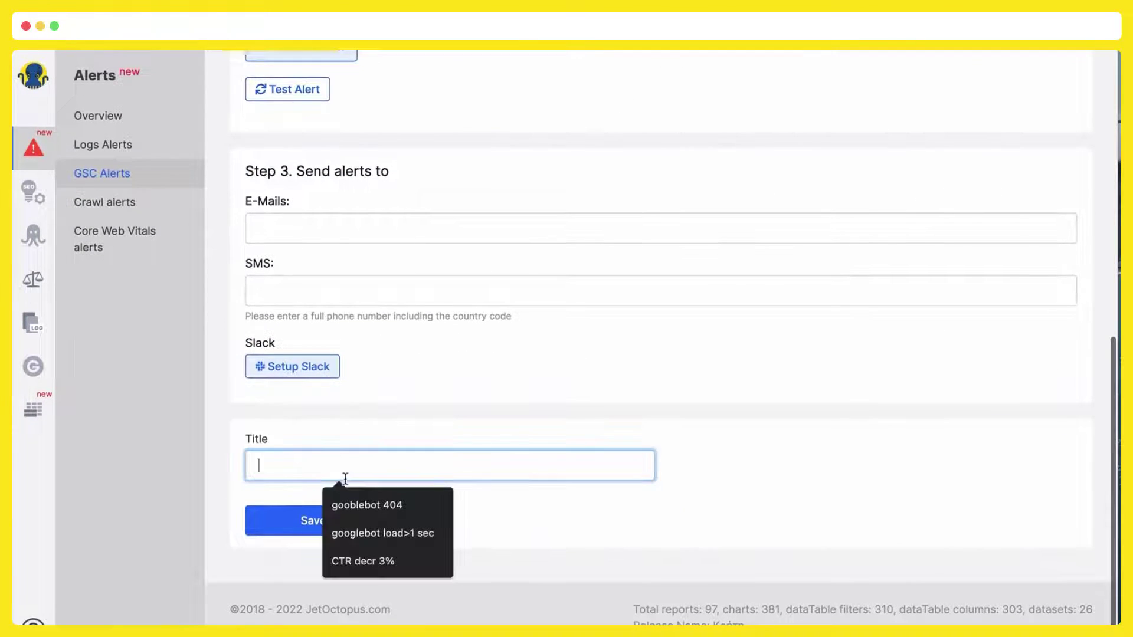
pyautogui.click(363, 561)
pyautogui.click(304, 520)
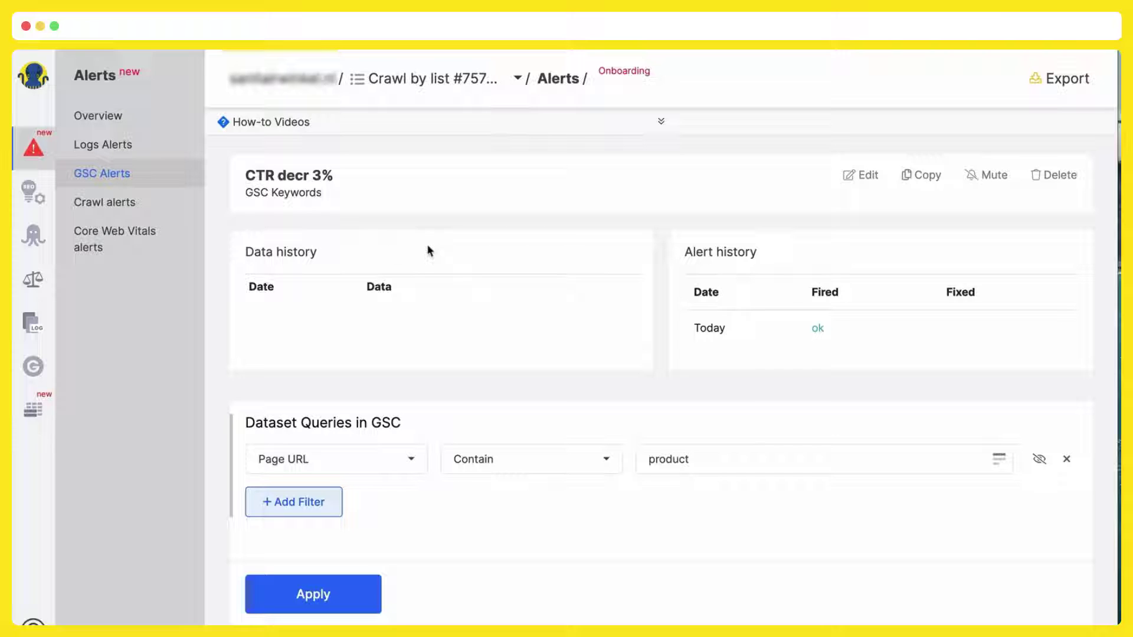
pyautogui.click(286, 124)
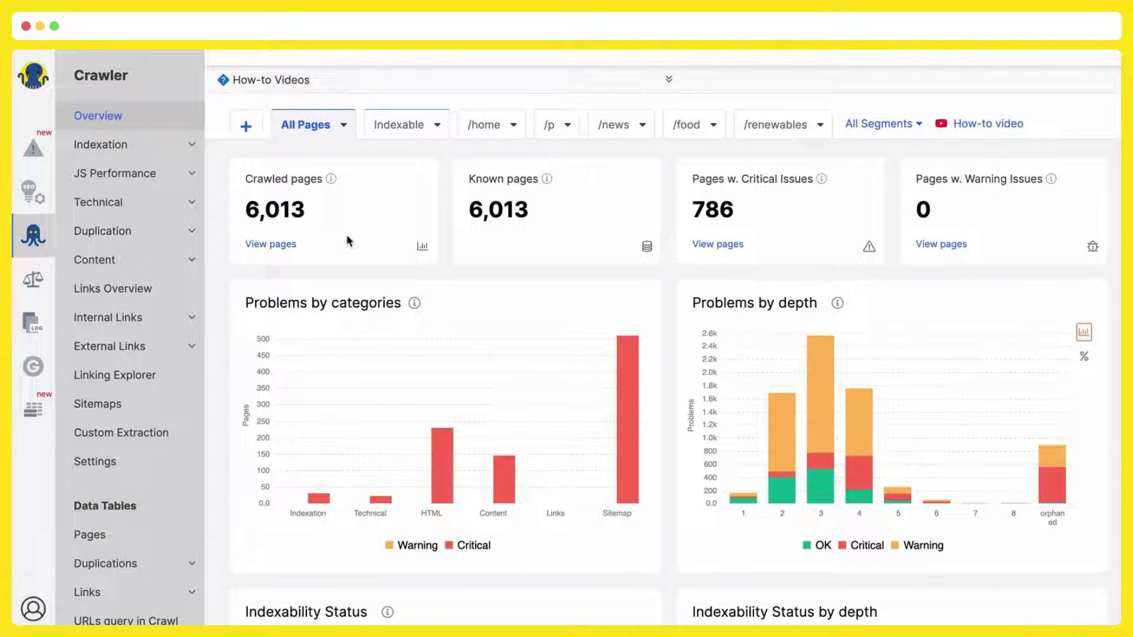
# Scroll through the Example Crawl overview charts: 7,743 crawled pages, 5,582 with critical issues.
pyautogui.scroll(-2, 256, 260)
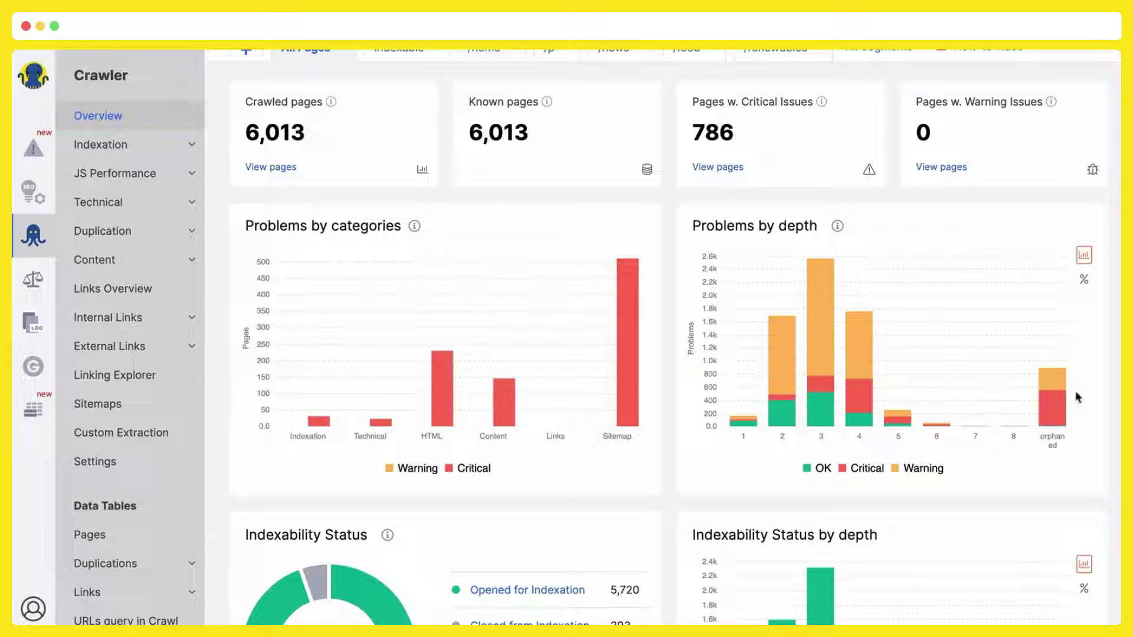
pyautogui.scroll(1, 841, 471)
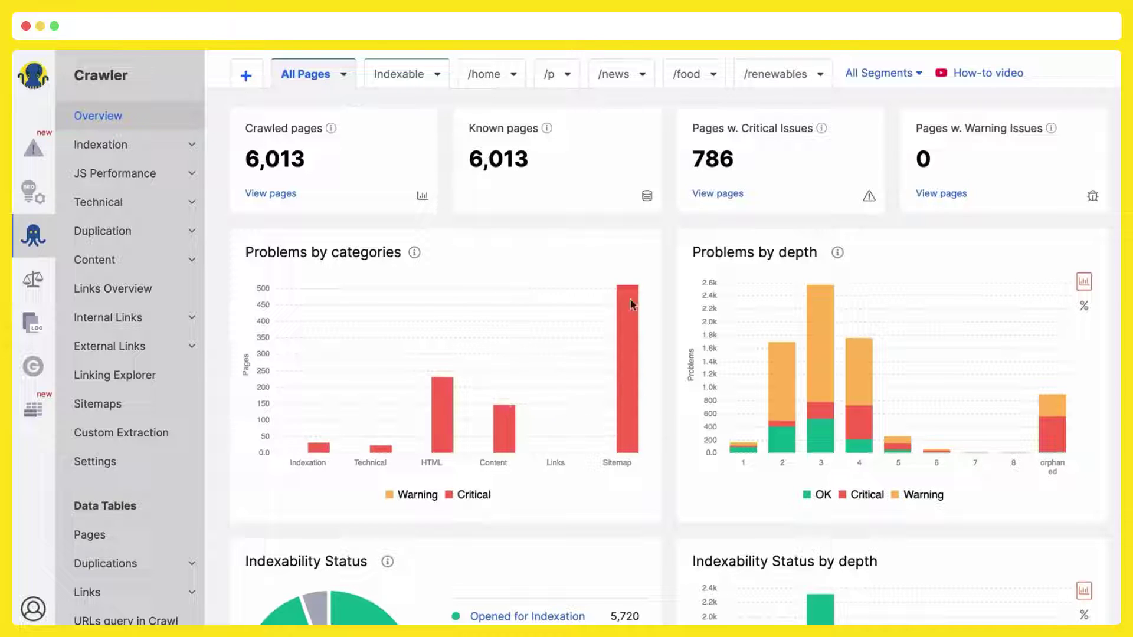
pyautogui.scroll(-2, 366, 432)
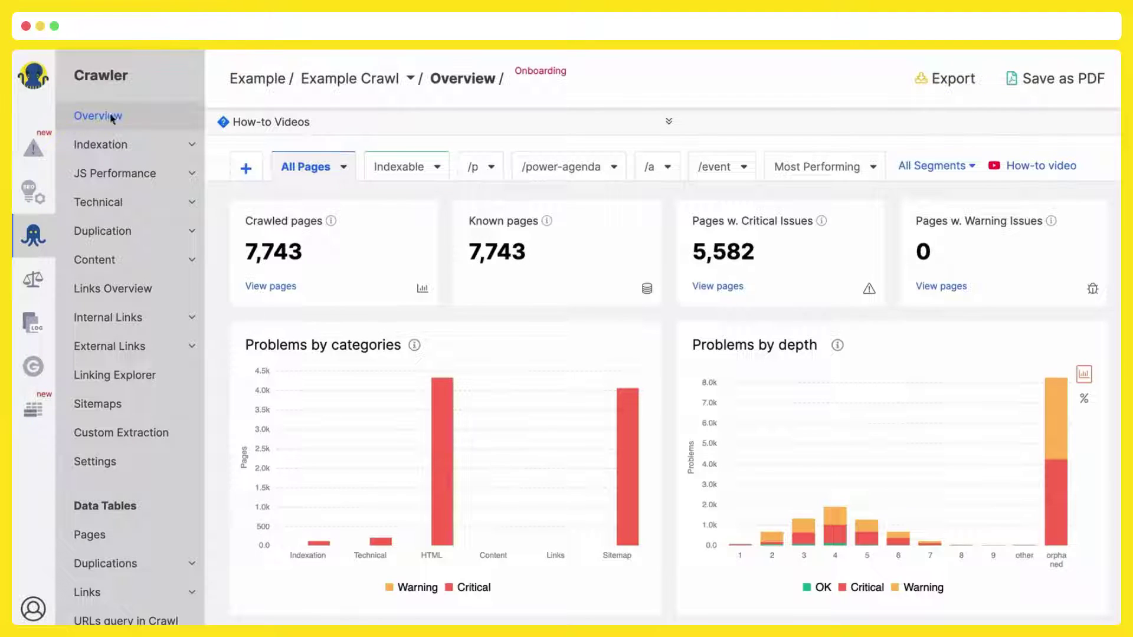
# Scroll down the crawl overview and back up to check the indexation figures.
pyautogui.scroll(-2, 436, 279)
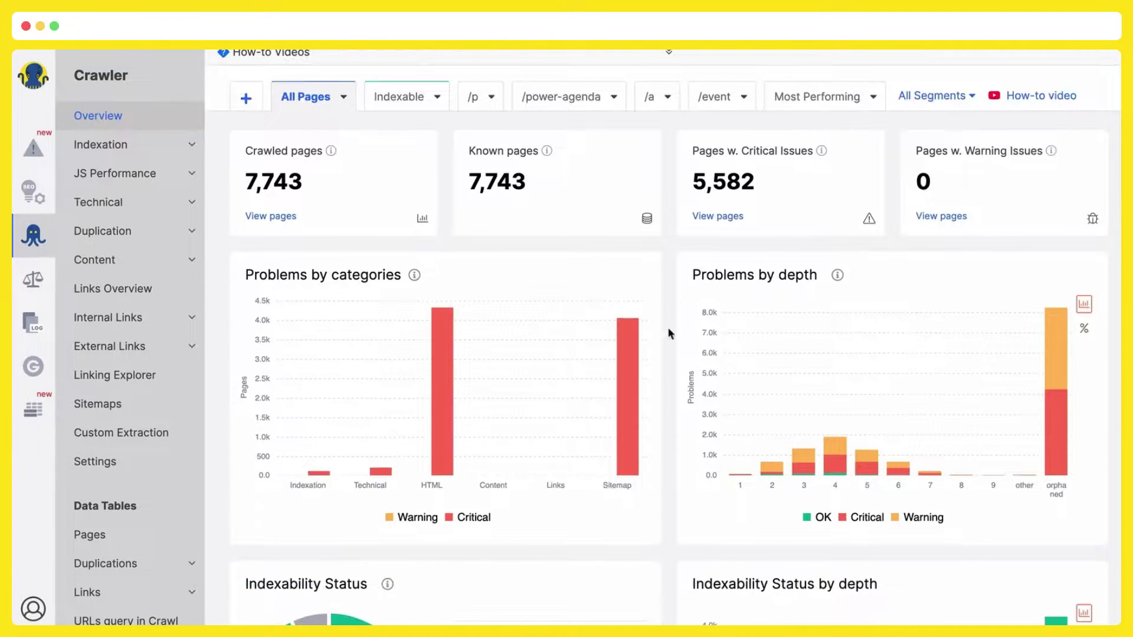
pyautogui.scroll(-5, 354, 301)
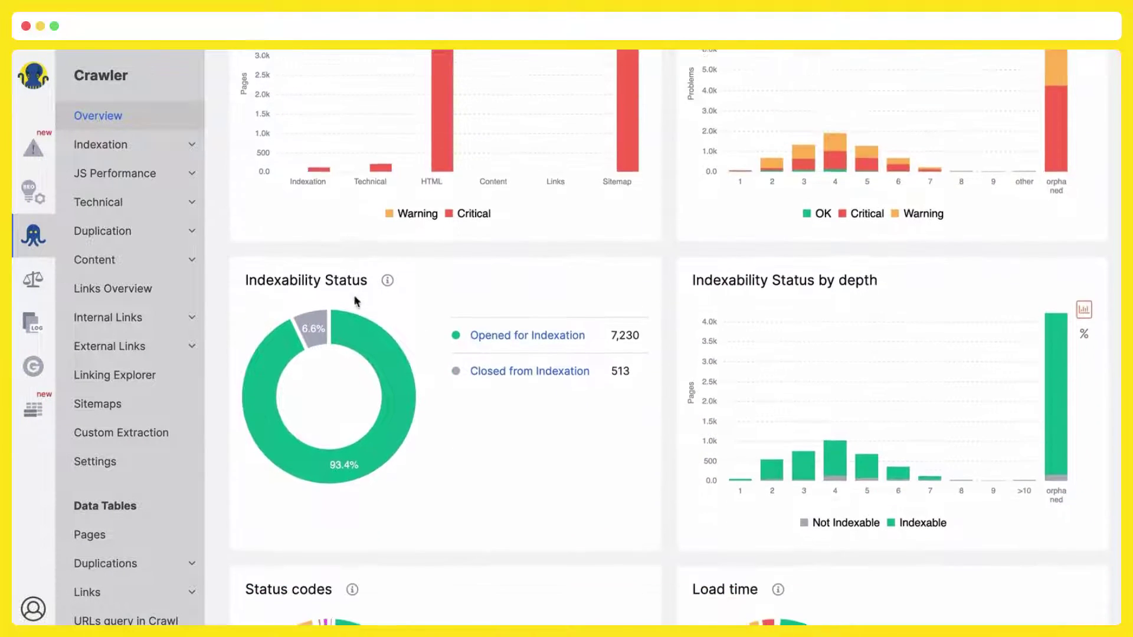
pyautogui.scroll(-12, 355, 301)
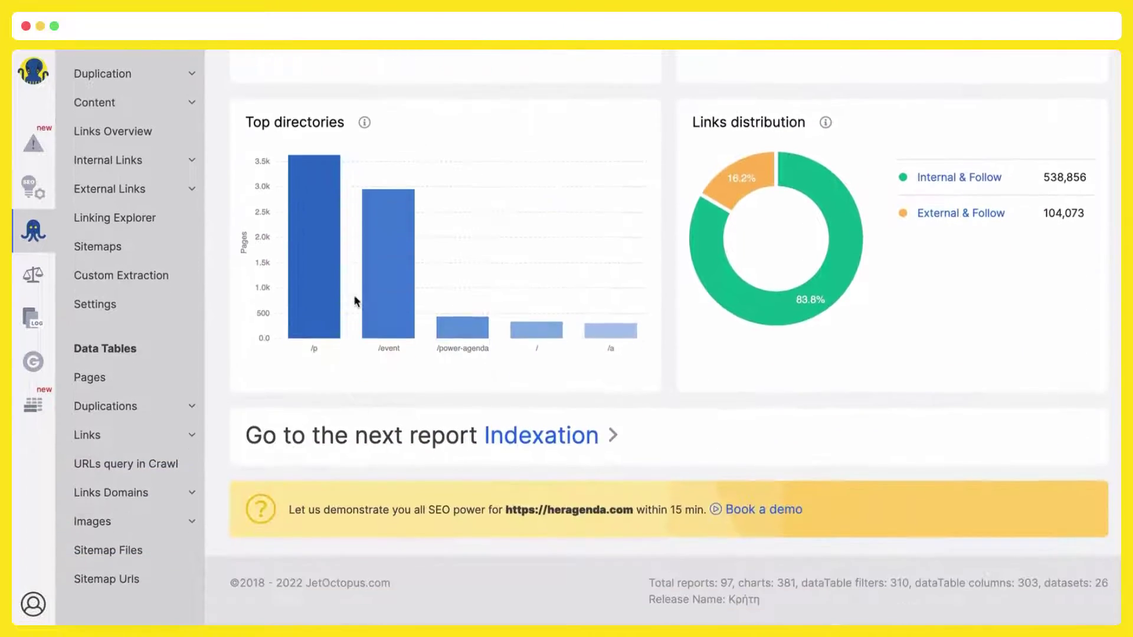
pyautogui.scroll(15, 355, 301)
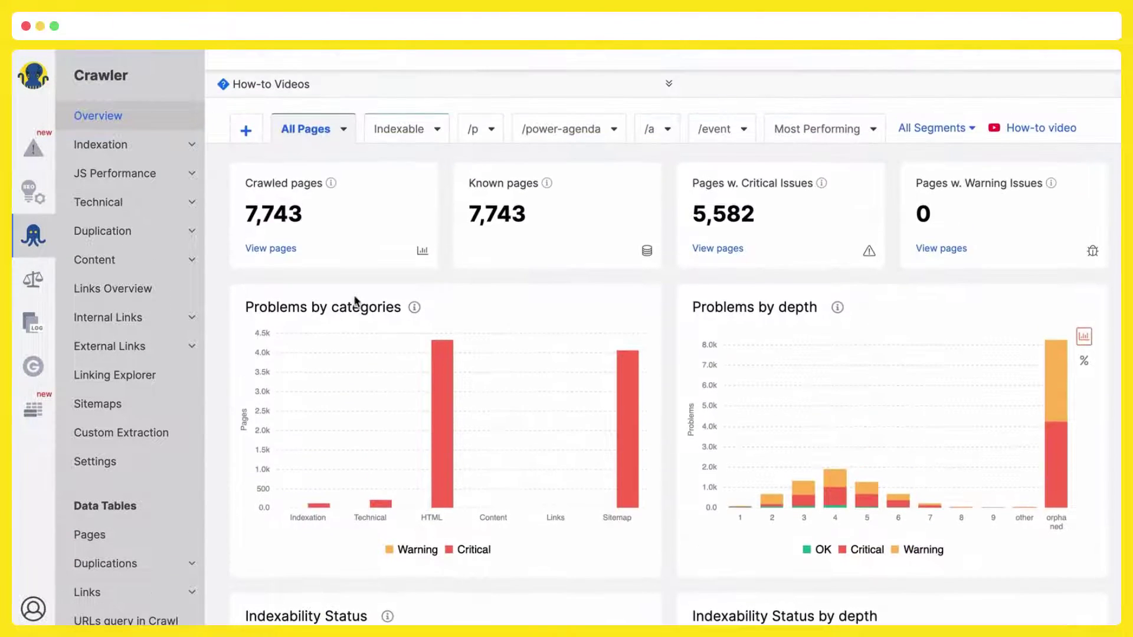
pyautogui.click(439, 468)
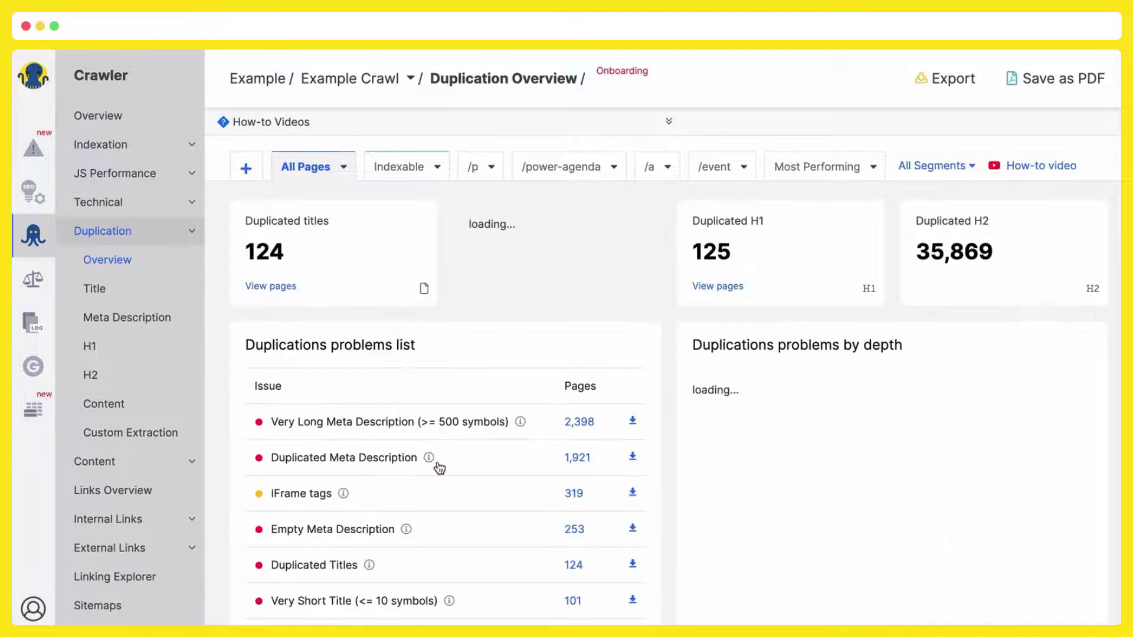
pyautogui.scroll(-1, 440, 468)
pyautogui.scroll(-2, 439, 468)
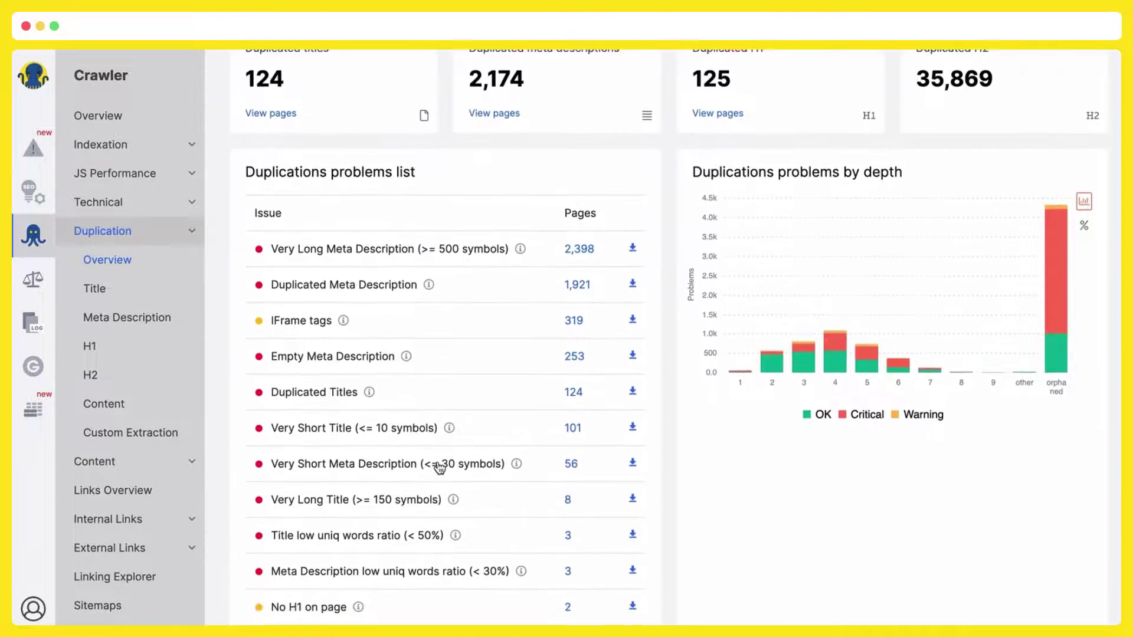
pyautogui.scroll(3, 440, 468)
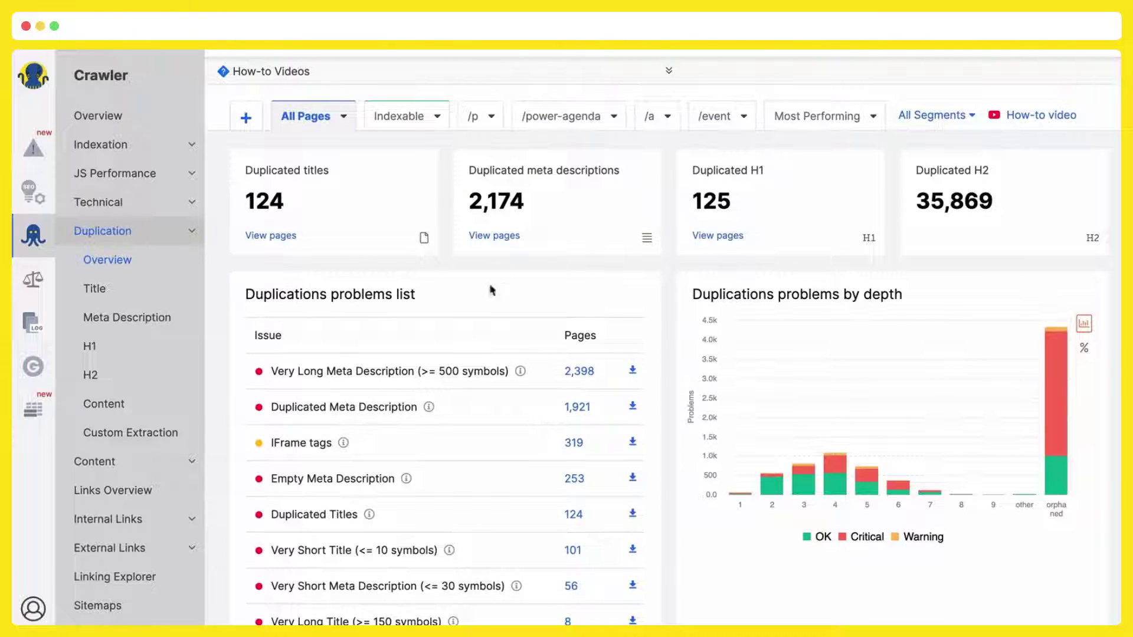
pyautogui.moveTo(430, 297); pyautogui.dragTo(229, 300)
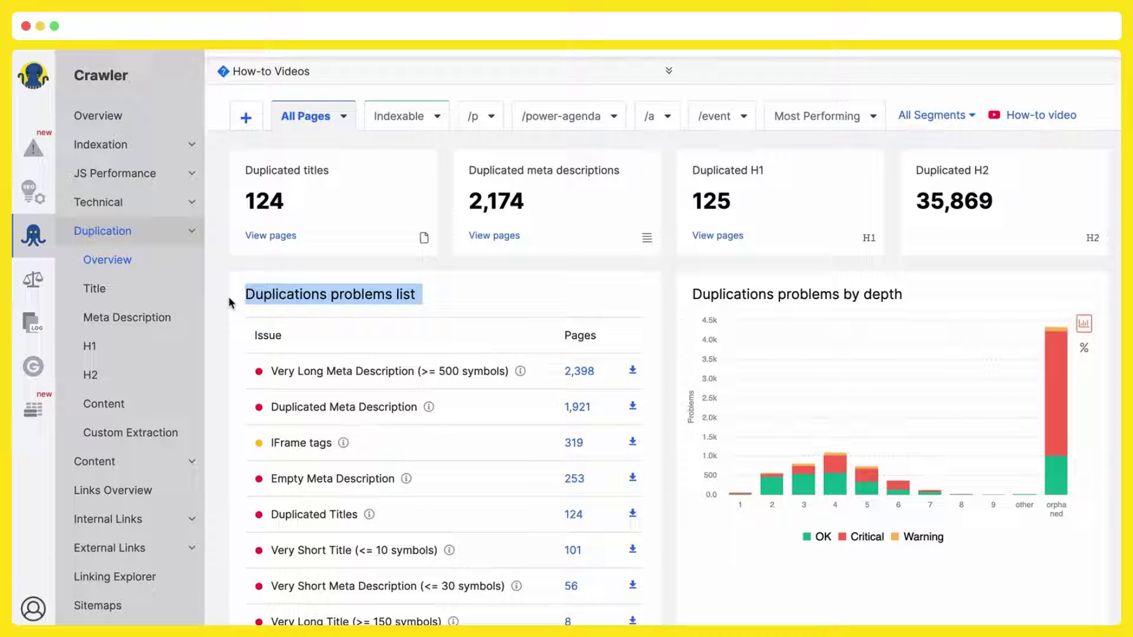
pyautogui.scroll(-3, 536, 245)
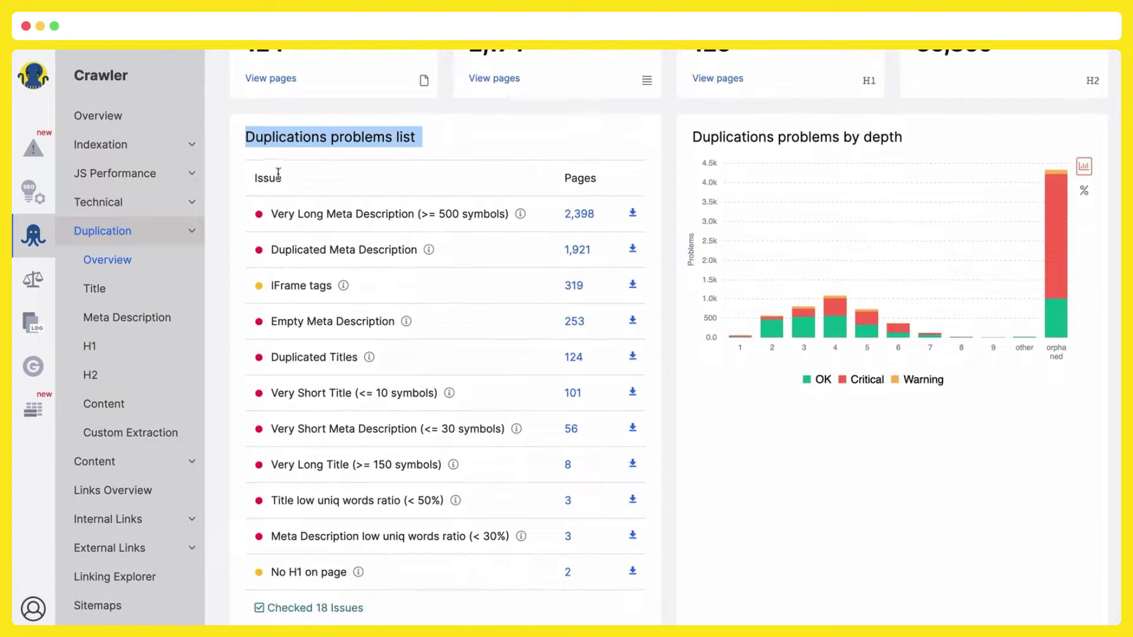
pyautogui.scroll(-1, 398, 143)
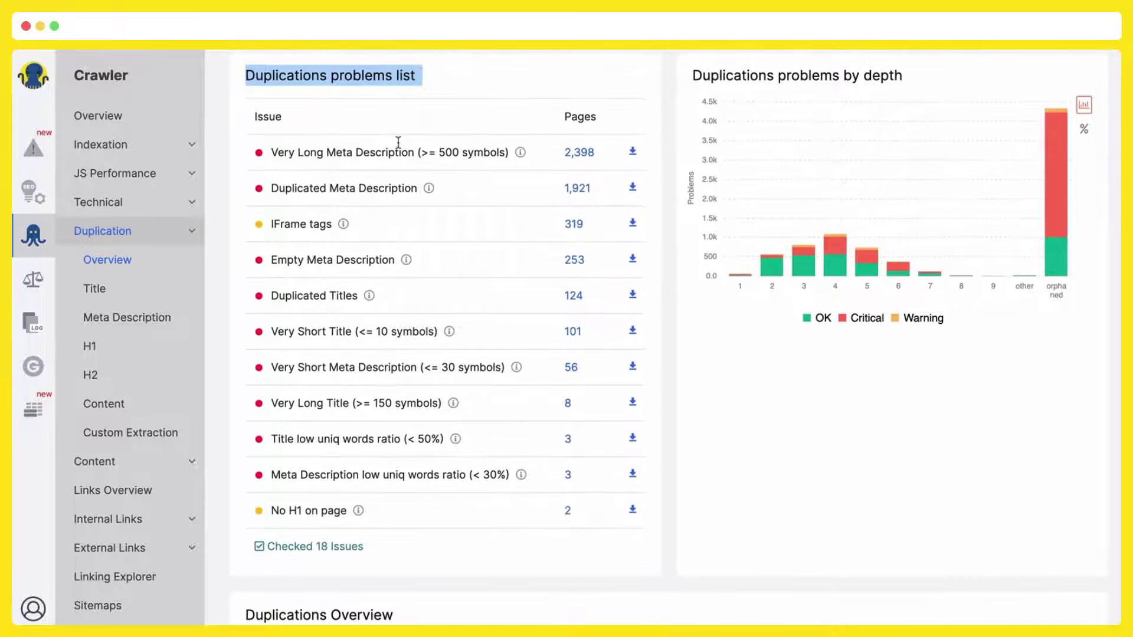
pyautogui.moveTo(273, 153); pyautogui.dragTo(569, 184)
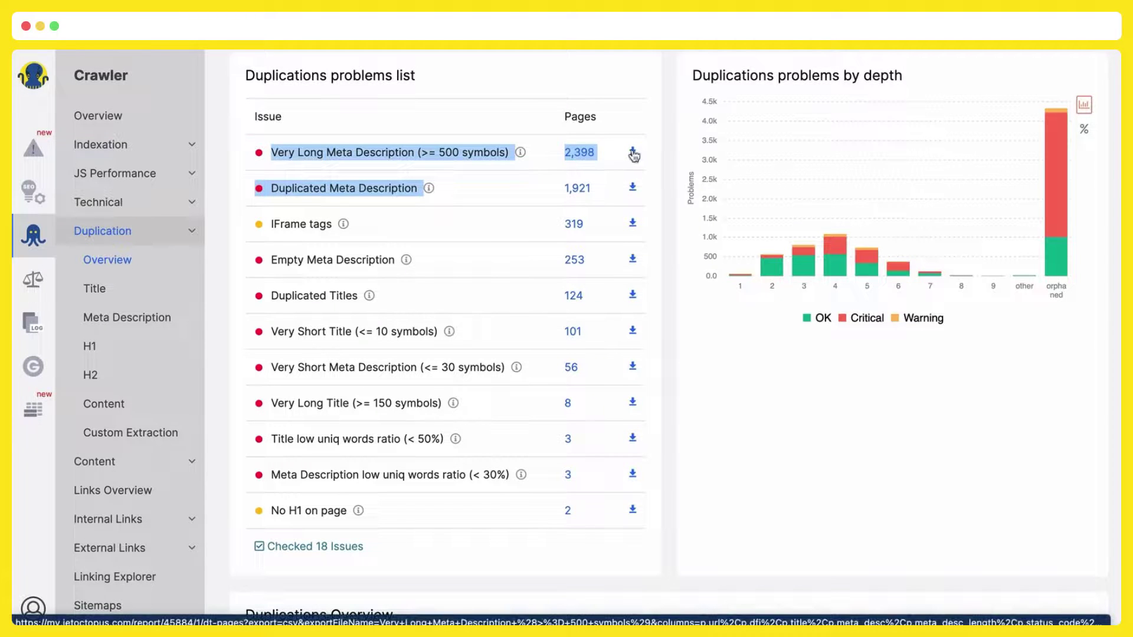
# List the 2,398 pages with too-long meta descriptions and scroll the table.
pyautogui.click(580, 154)
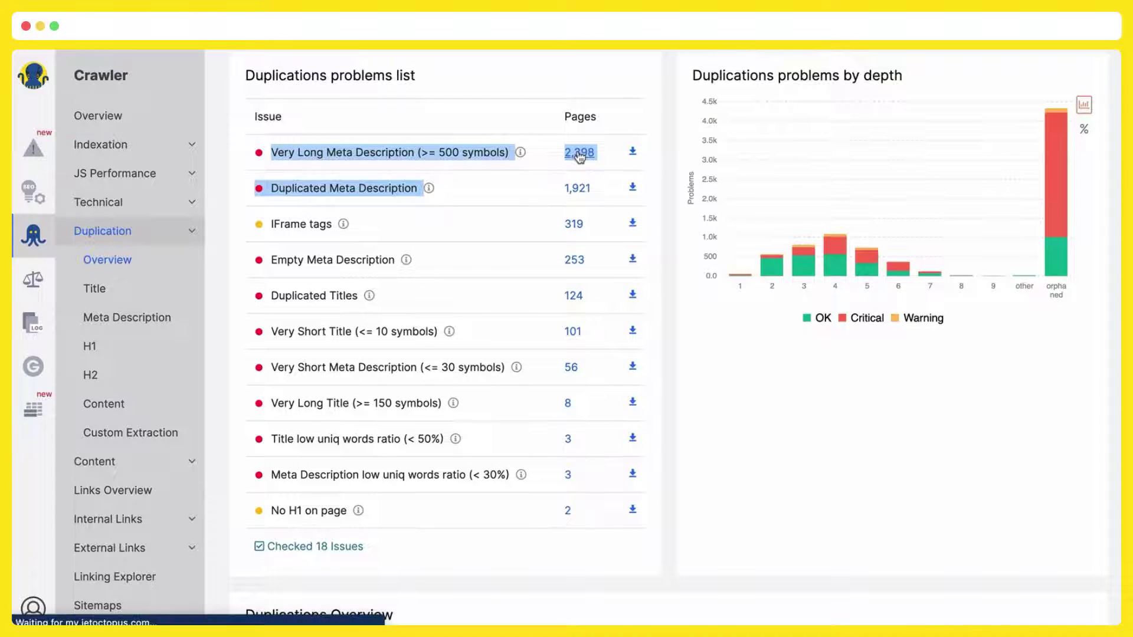
pyautogui.scroll(-8, 580, 155)
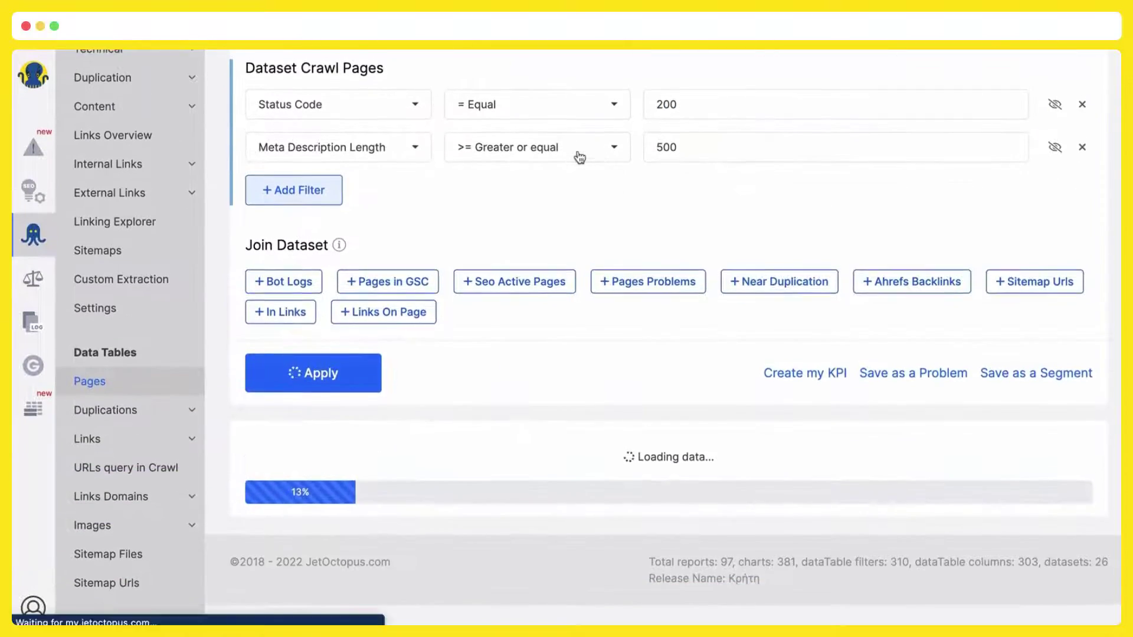
pyautogui.scroll(-7, 580, 157)
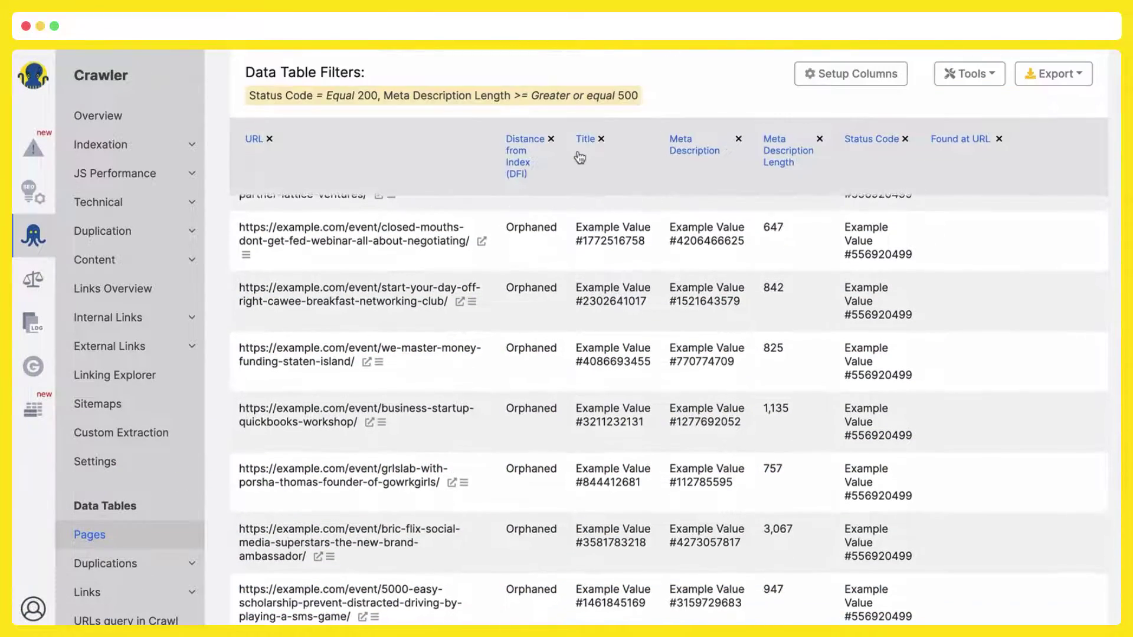
pyautogui.scroll(5, 580, 156)
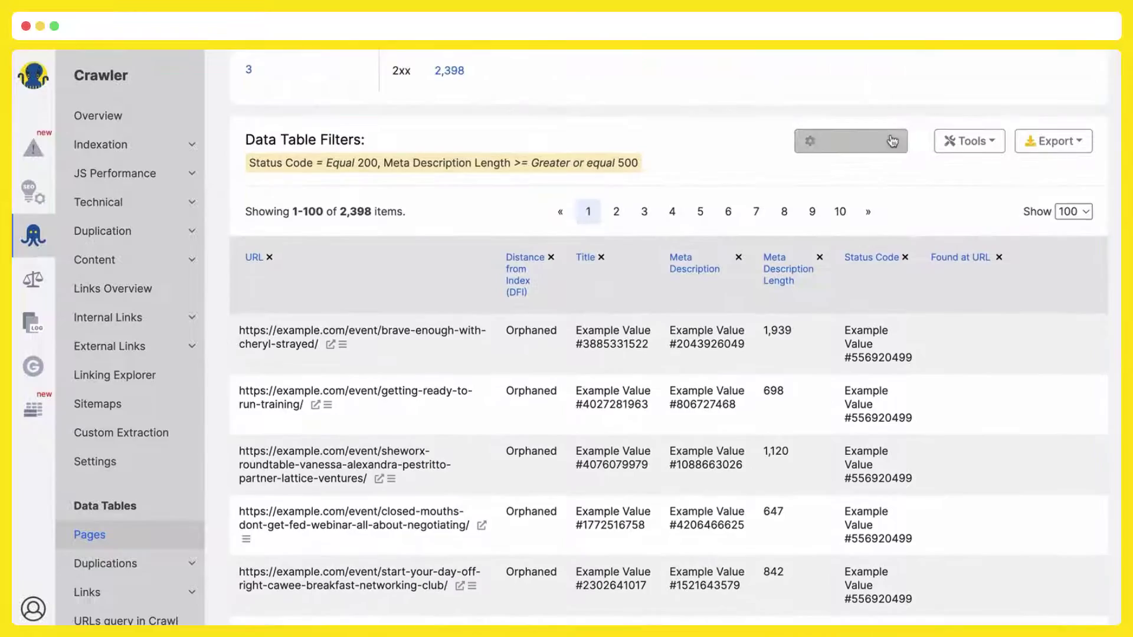
# Open and close the column setup without changes, then scroll the pages table.
pyautogui.click(903, 142)
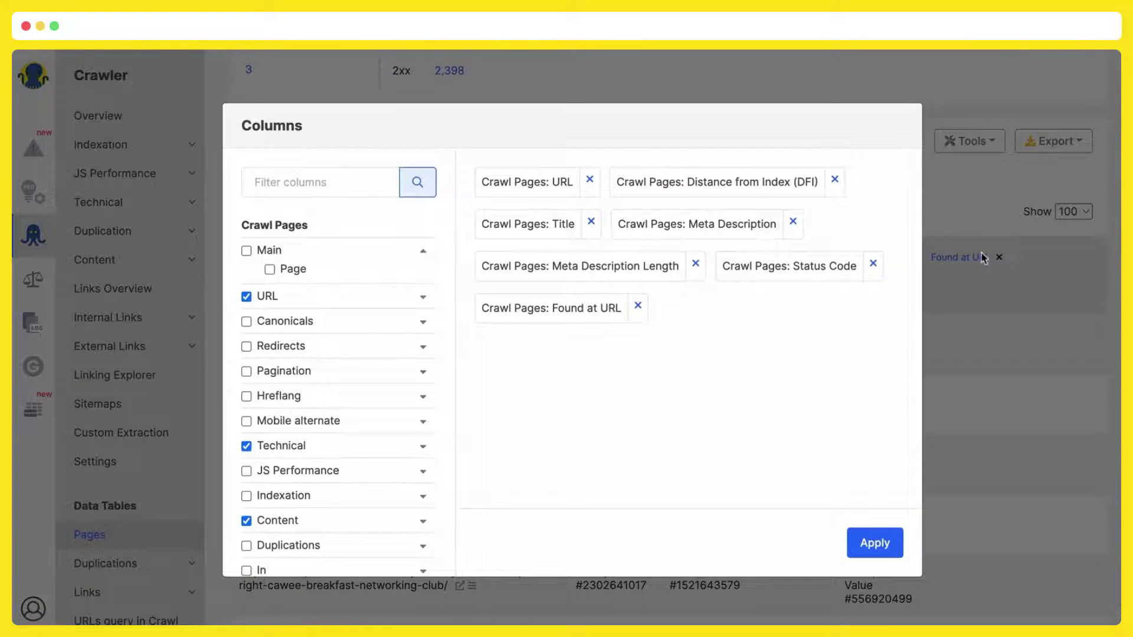
pyautogui.click(963, 189)
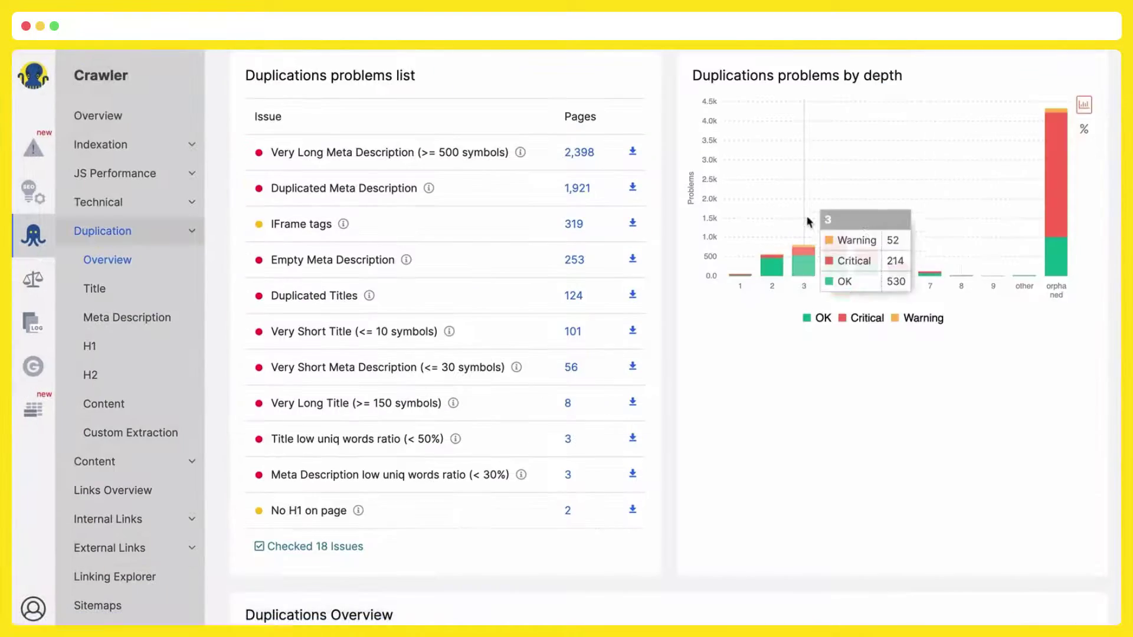
pyautogui.scroll(-2, 810, 222)
pyautogui.scroll(-3, 560, 288)
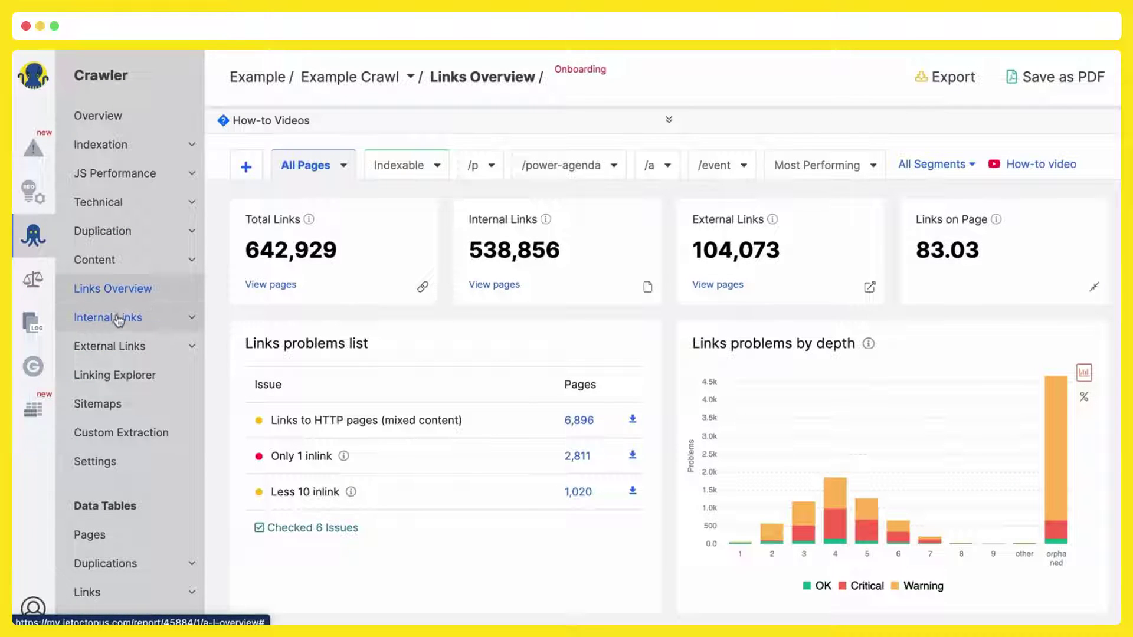
# Expand the Internal Links and External Links groups and browse the links charts.
pyautogui.click(112, 319)
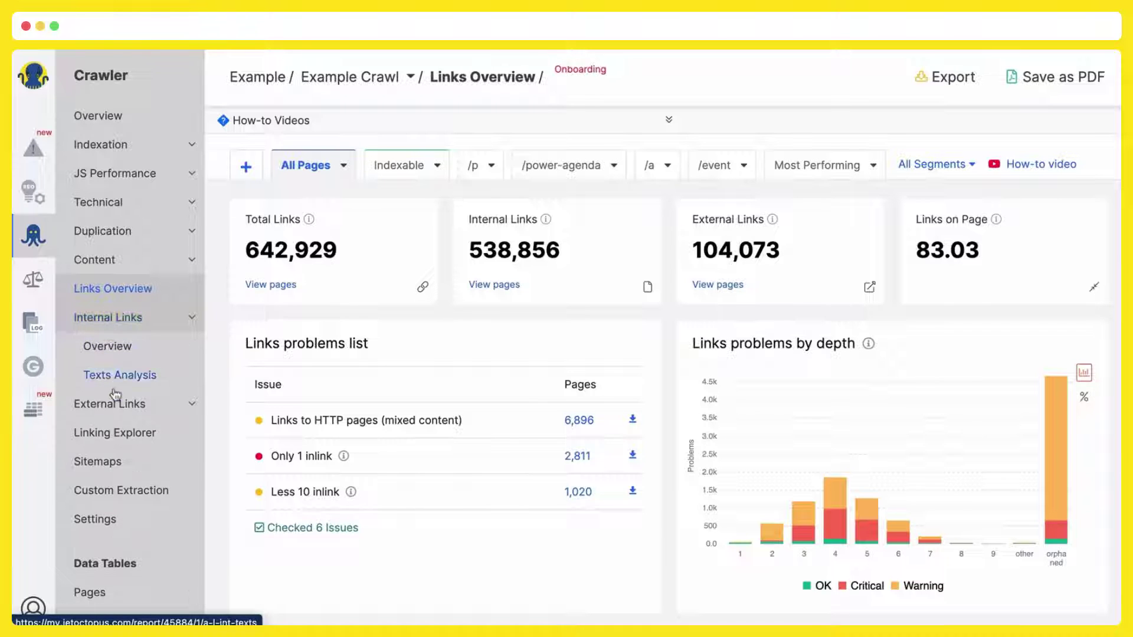
pyautogui.click(116, 404)
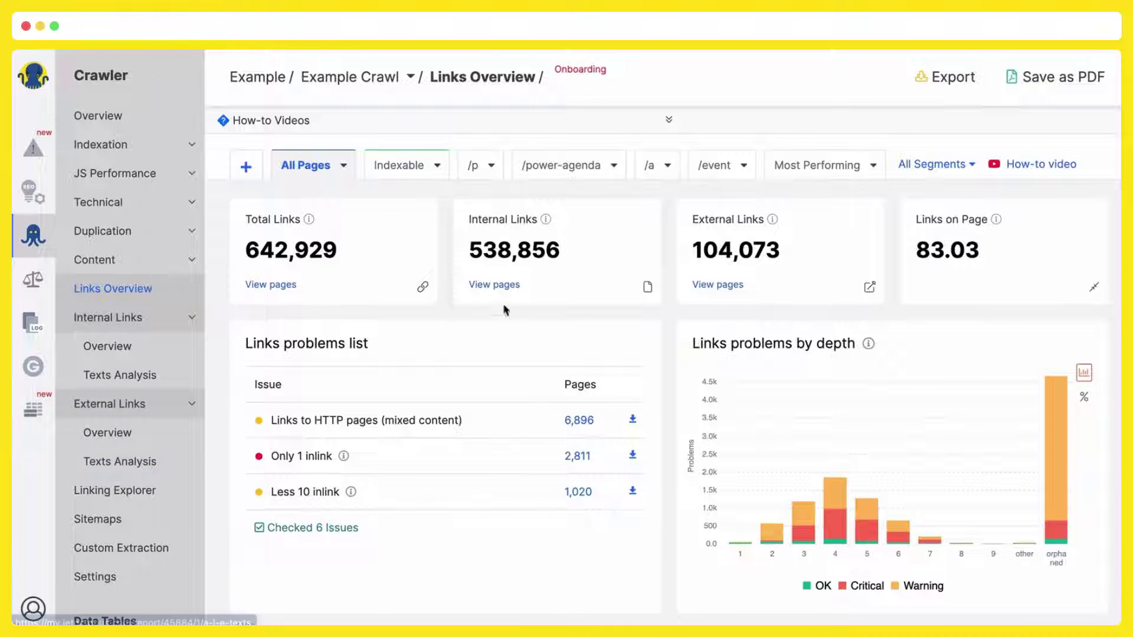
pyautogui.scroll(-12, 576, 291)
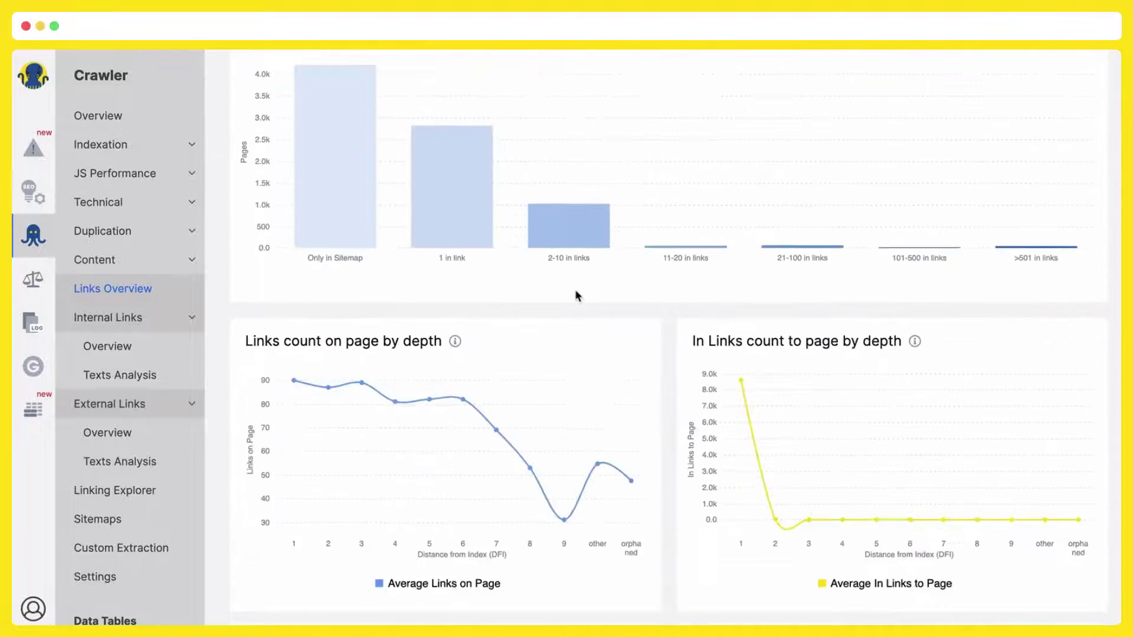
pyautogui.scroll(12, 576, 294)
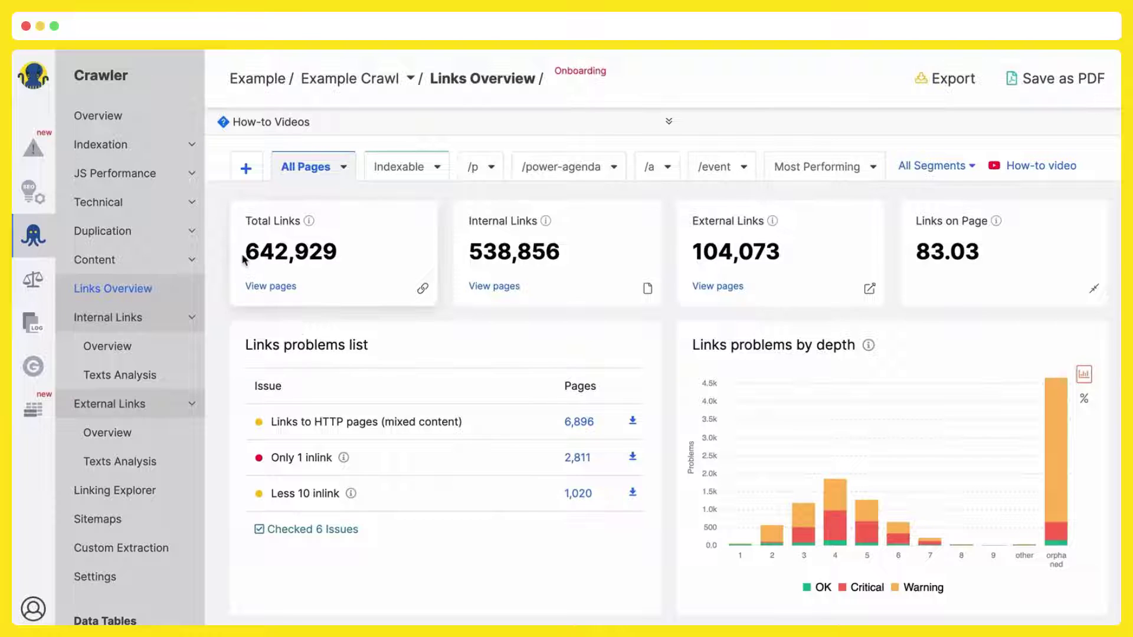
pyautogui.scroll(-3, 242, 259)
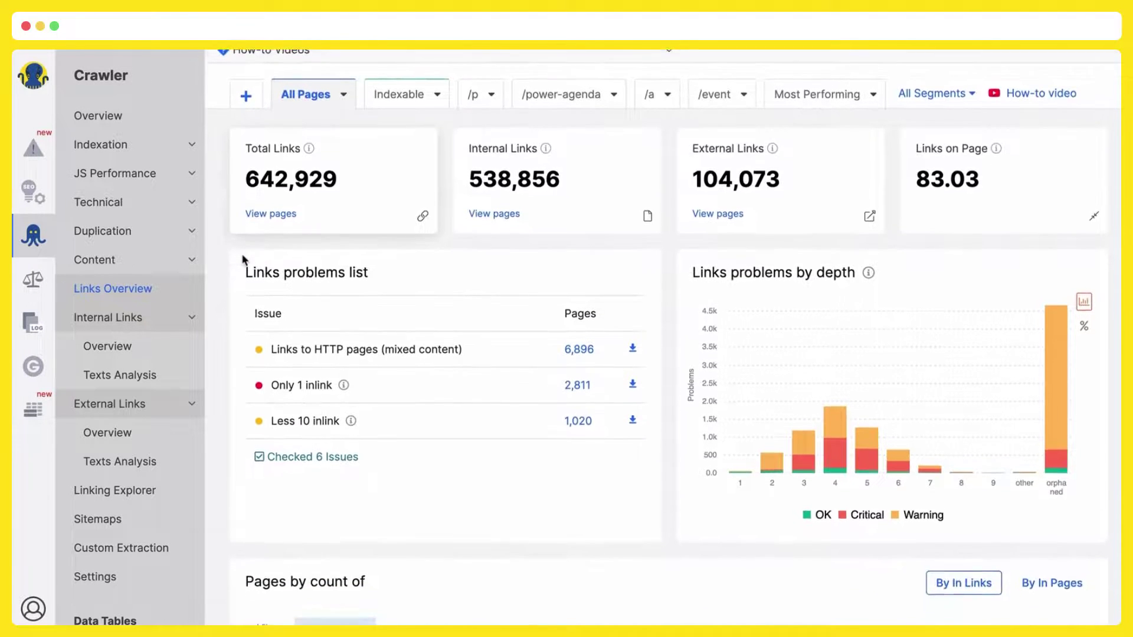
pyautogui.scroll(-1, 243, 259)
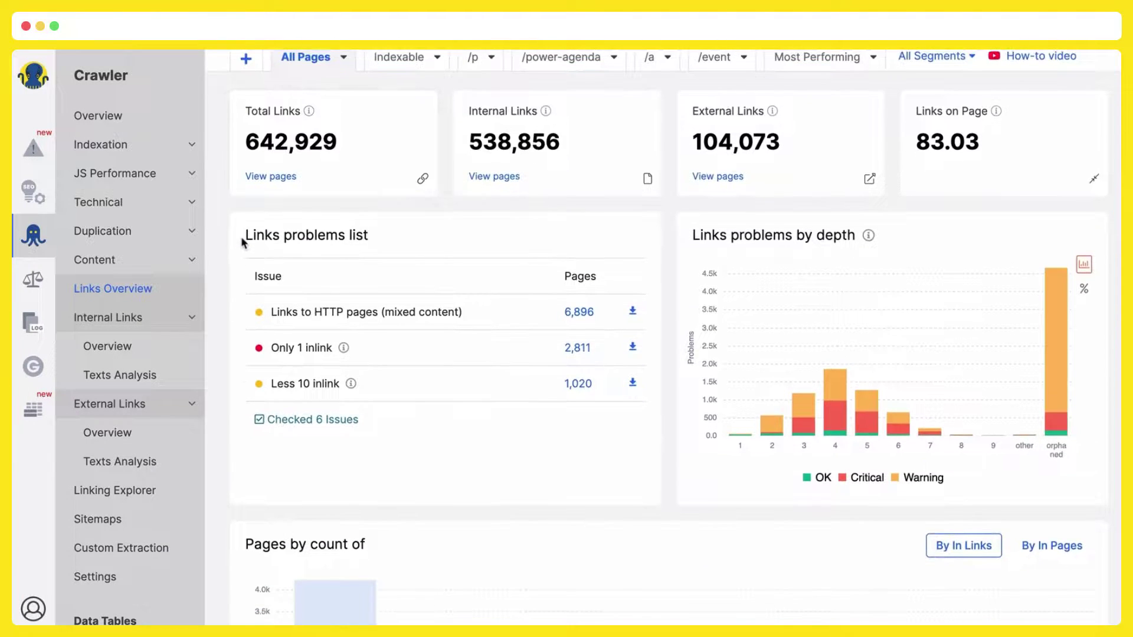
pyautogui.moveTo(241, 236); pyautogui.dragTo(435, 246)
pyautogui.scroll(-10, 435, 244)
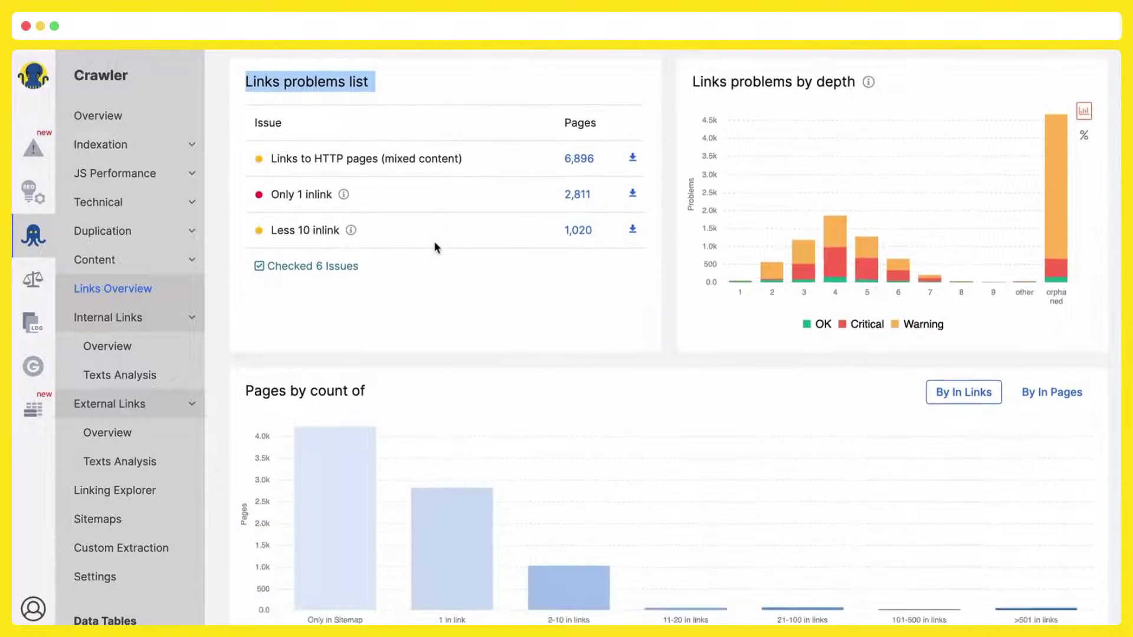
pyautogui.scroll(-3, 435, 243)
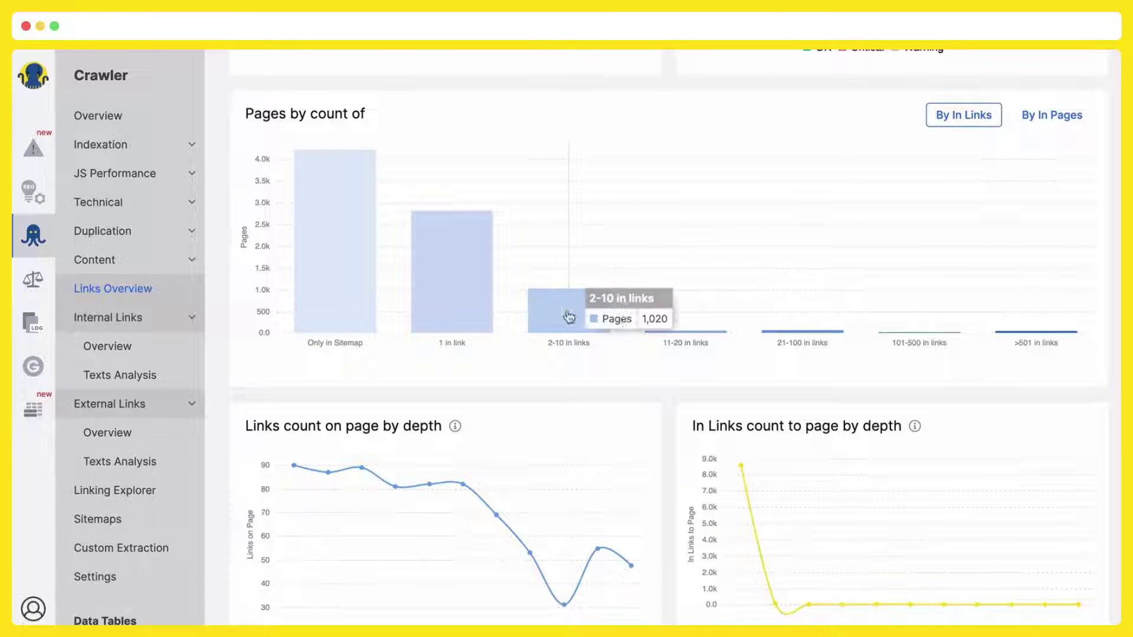
# List the 46 pages with more than 501 inlinks.
pyautogui.moveTo(1037, 334)
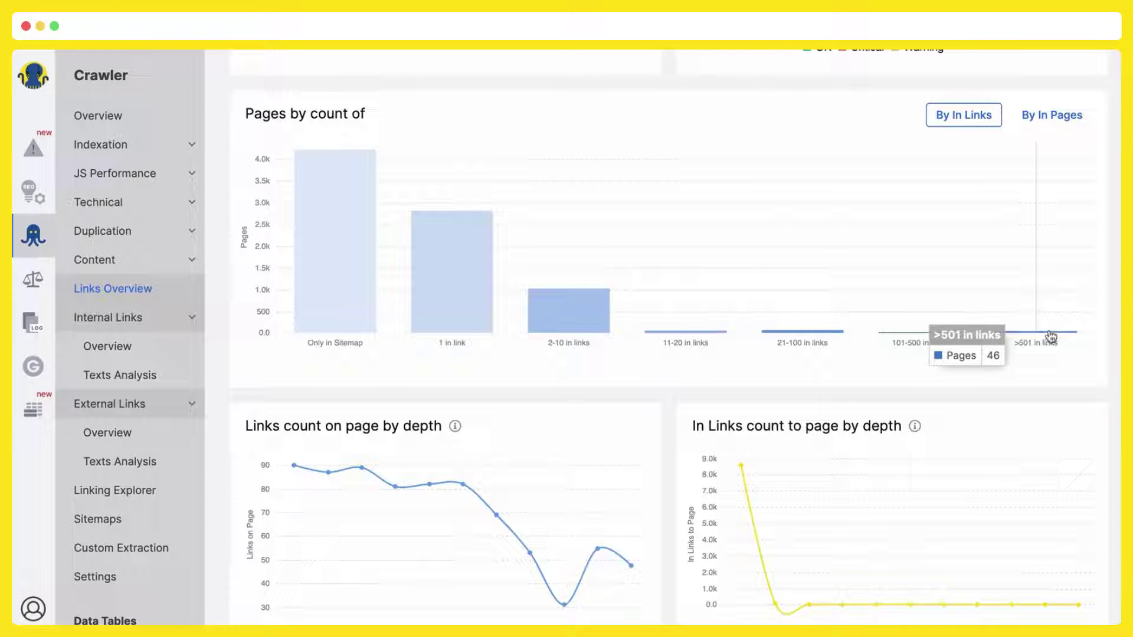
pyautogui.click(1051, 335)
pyautogui.scroll(-7, 1051, 336)
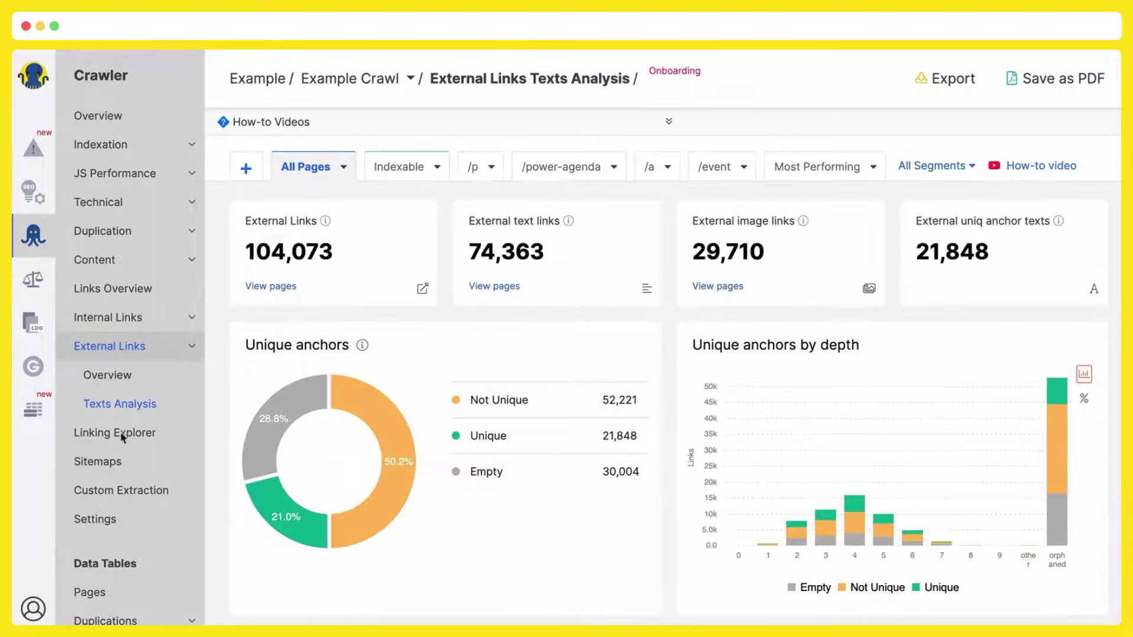
# Search Linking Explorer for links to the '/' mask and review the results.
pyautogui.click(122, 436)
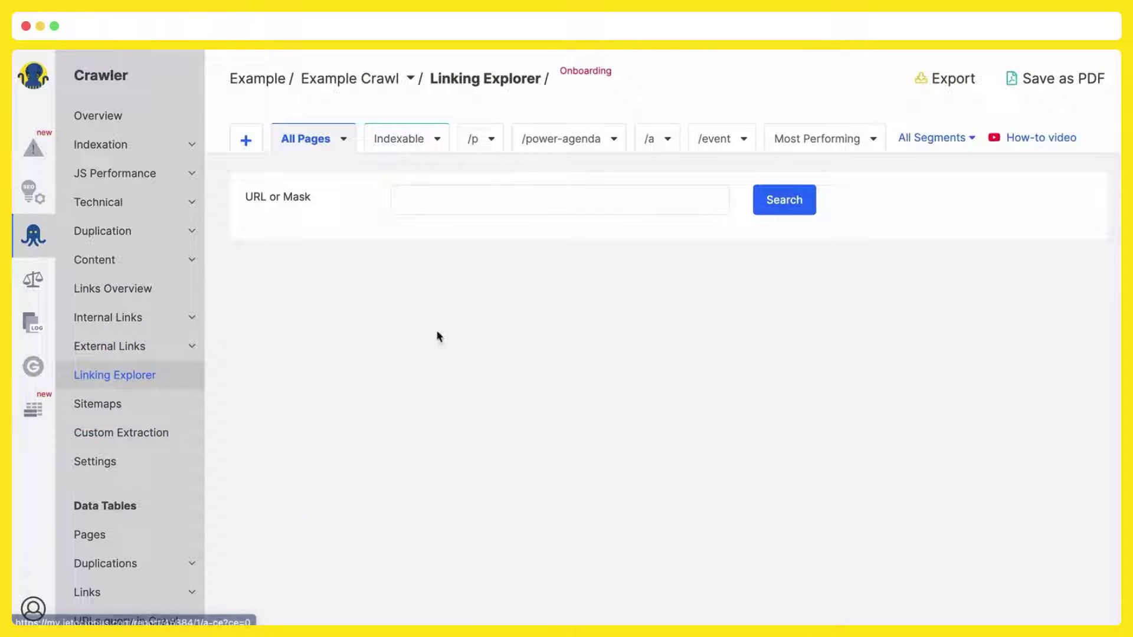
pyautogui.click(437, 200)
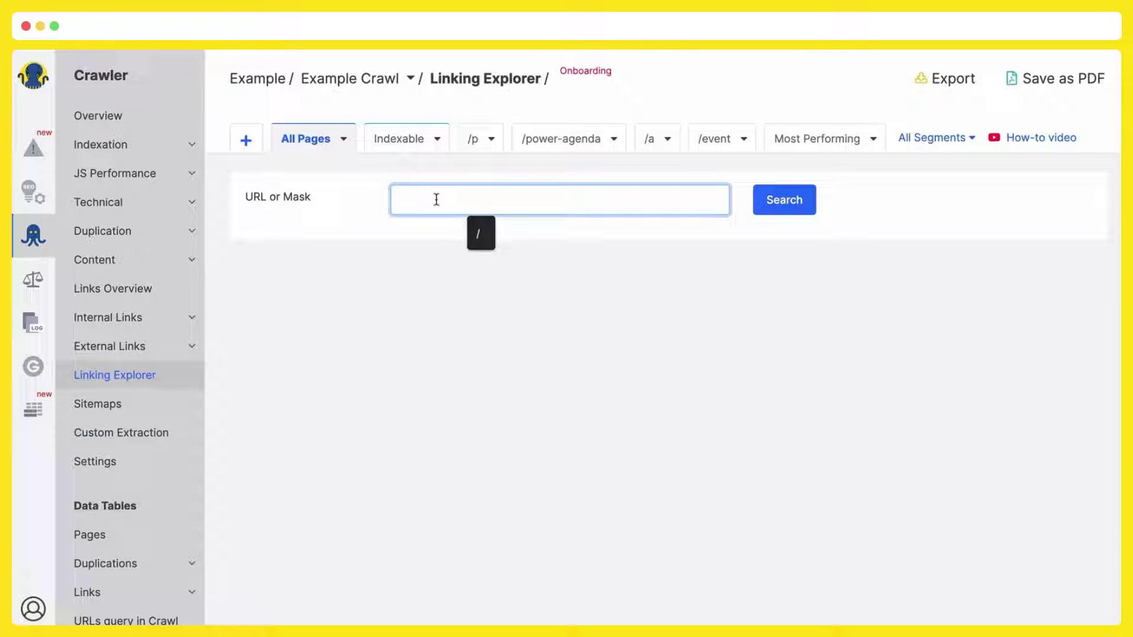
pyautogui.write('/')
pyautogui.click(759, 189)
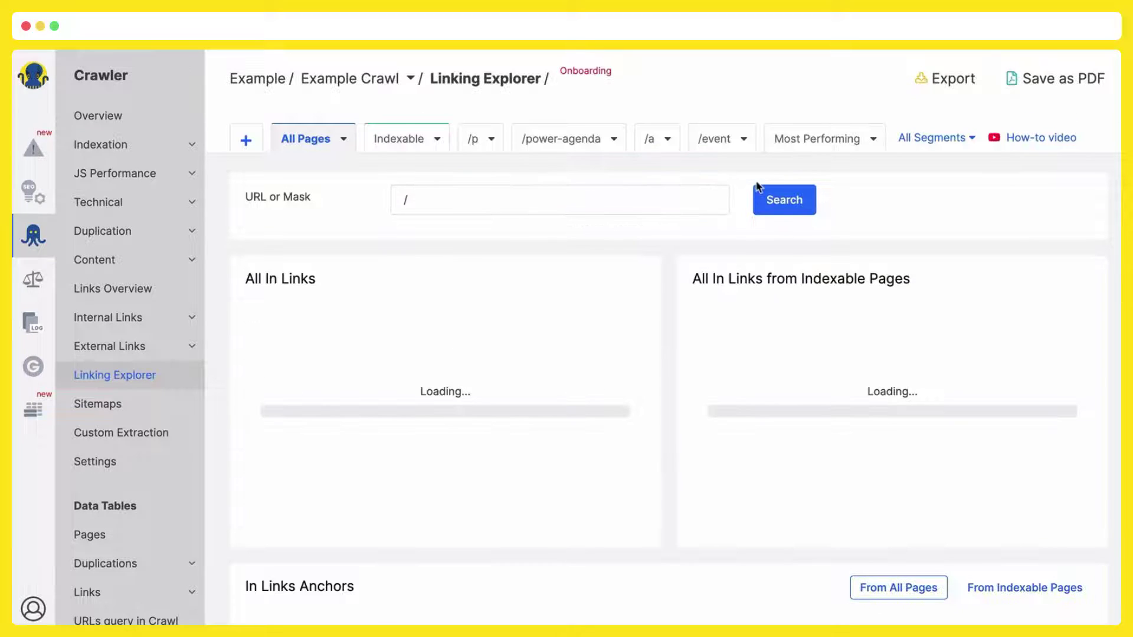
pyautogui.scroll(-2, 546, 254)
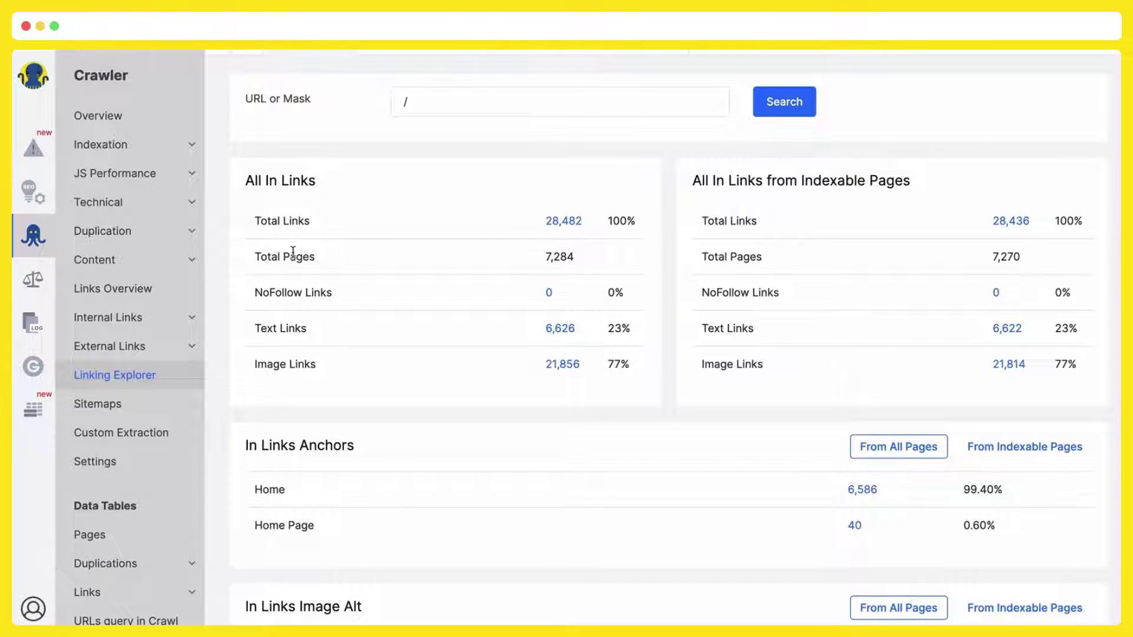
pyautogui.scroll(-1, 293, 252)
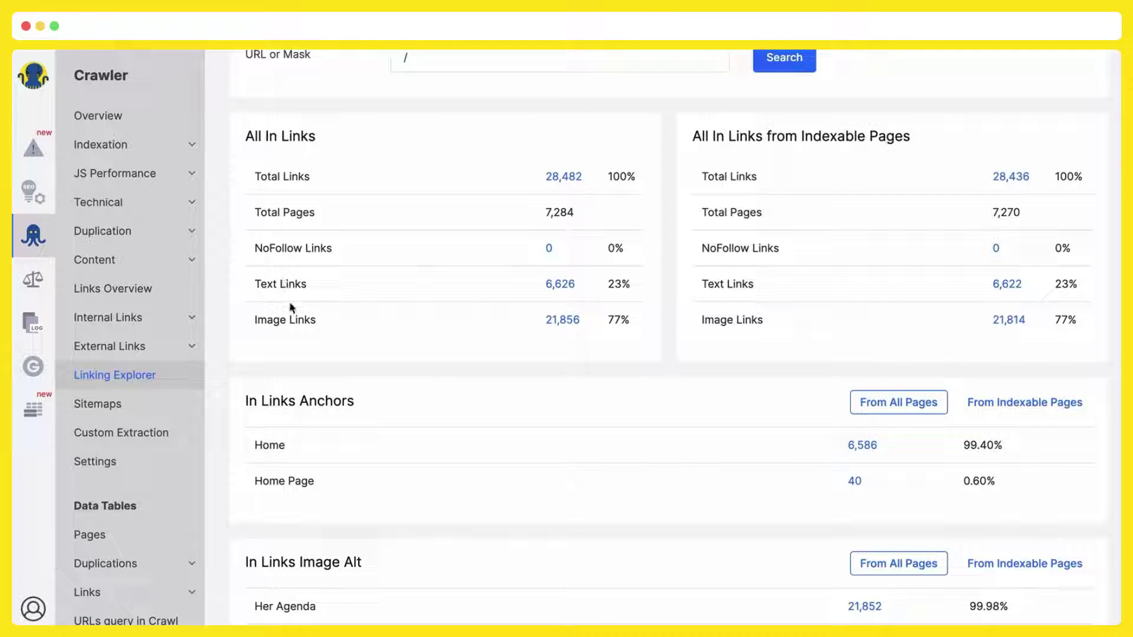
pyautogui.scroll(-1, 788, 183)
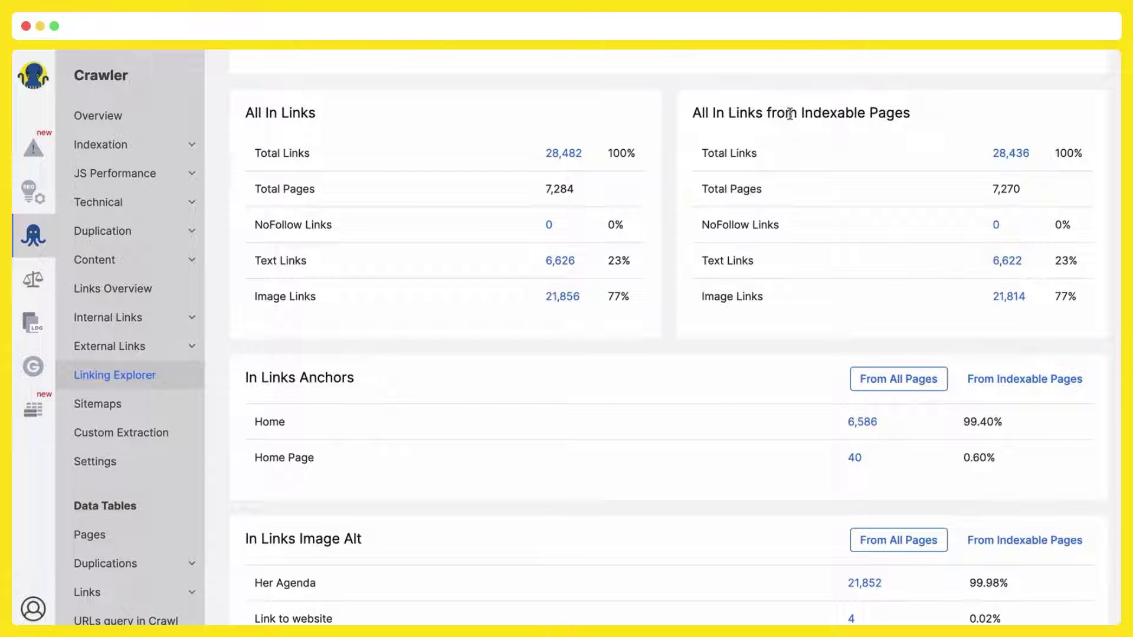
# Toggle In Links Anchors between From Indexable Pages and From All Pages, then review the figures.
pyautogui.moveTo(789, 114); pyautogui.dragTo(913, 112)
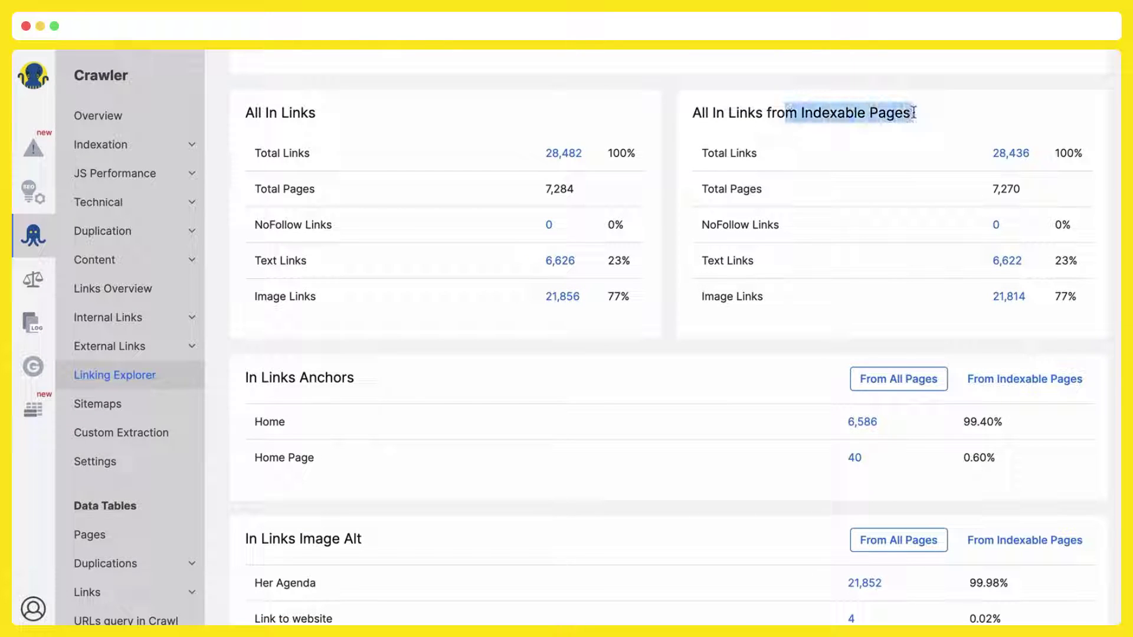
pyautogui.scroll(-8, 913, 112)
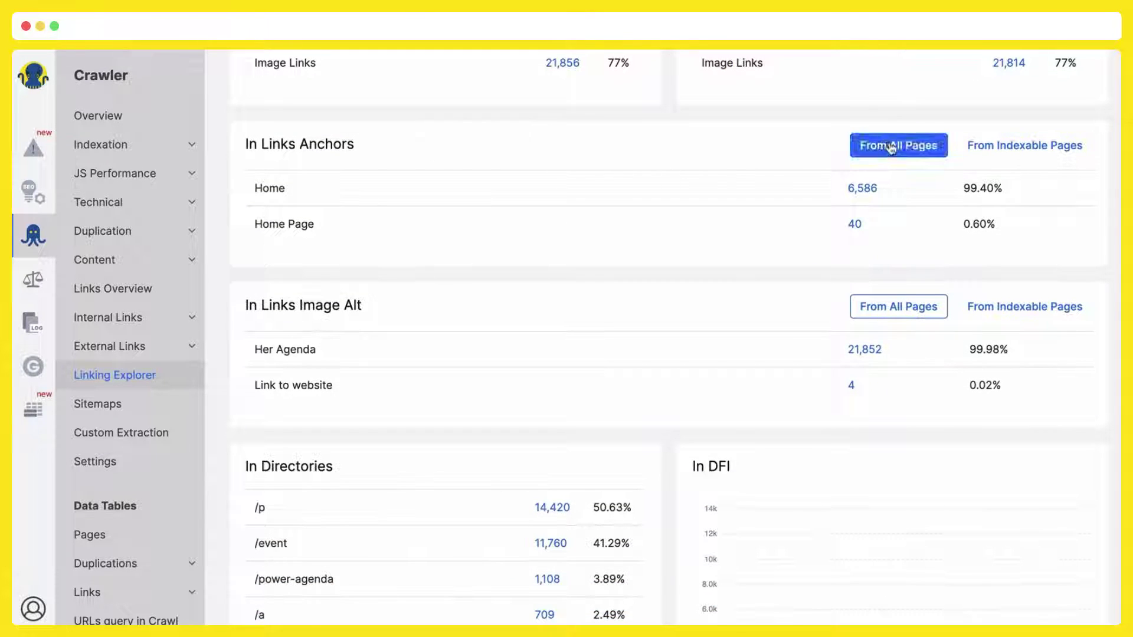
pyautogui.click(1009, 148)
pyautogui.click(903, 151)
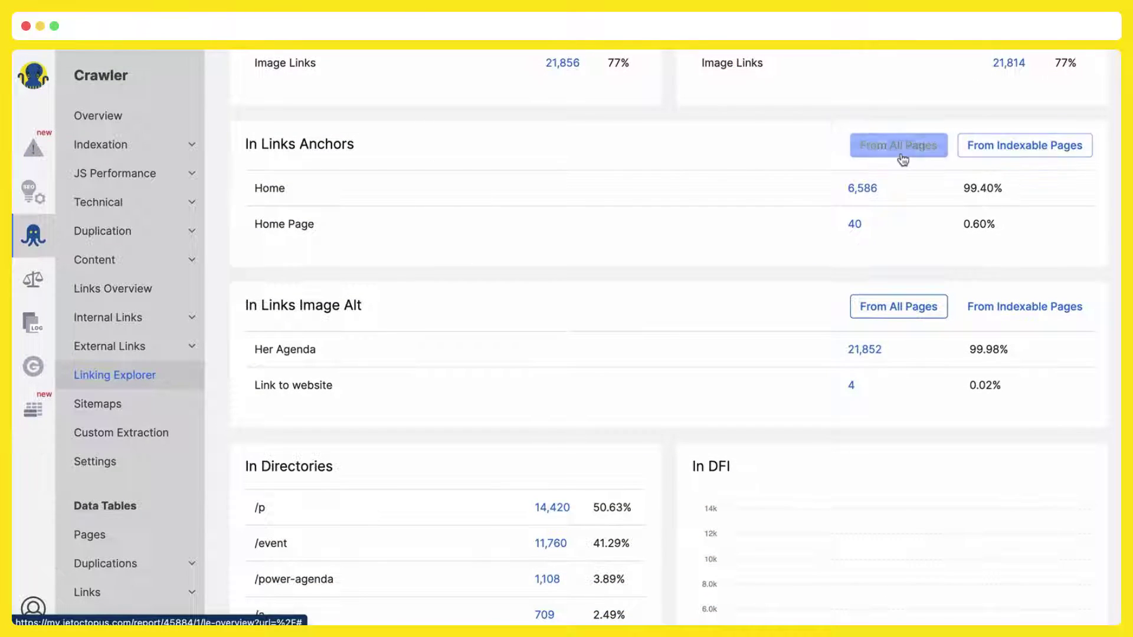
pyautogui.scroll(-3, 903, 160)
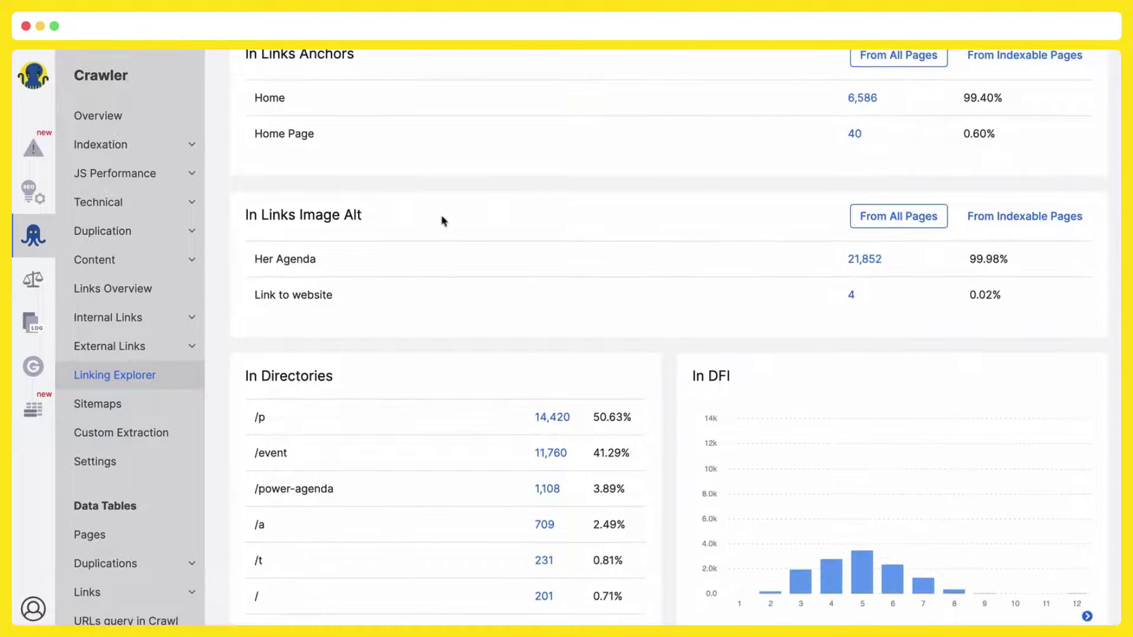
pyautogui.scroll(-3, 443, 220)
pyautogui.scroll(-5, 442, 221)
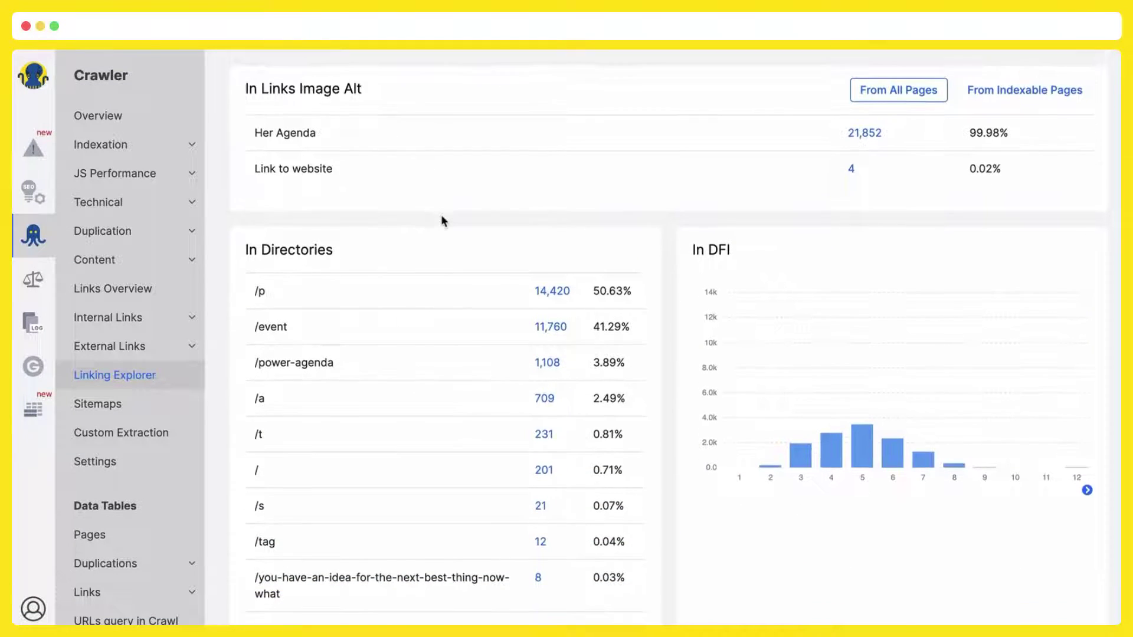
pyautogui.scroll(-3, 440, 214)
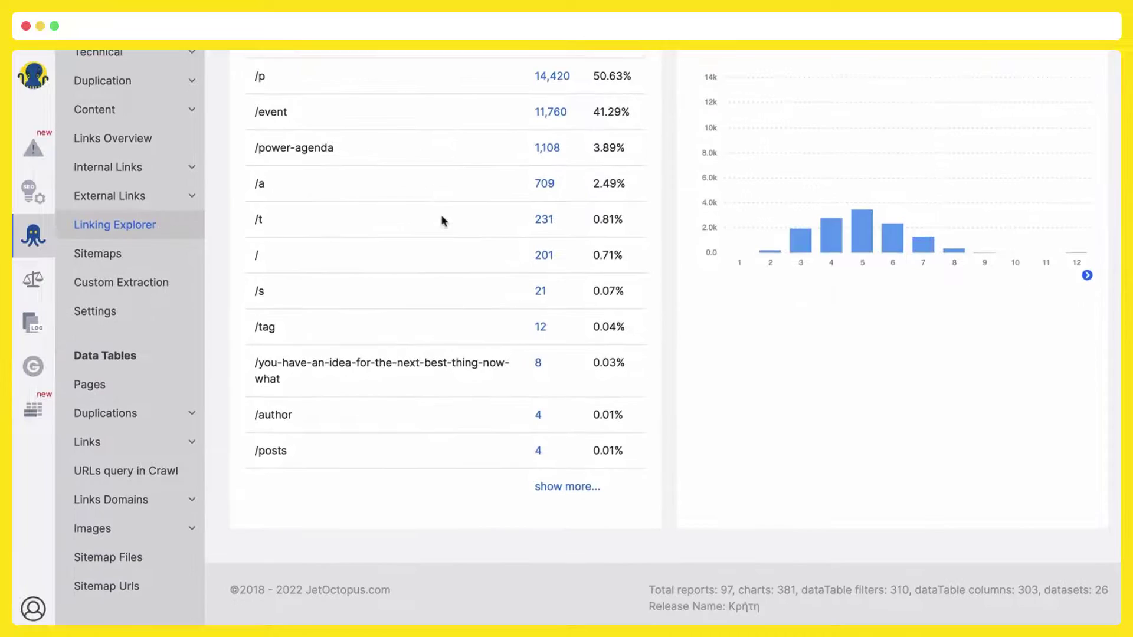
pyautogui.moveTo(894, 198)
pyautogui.scroll(5, 893, 198)
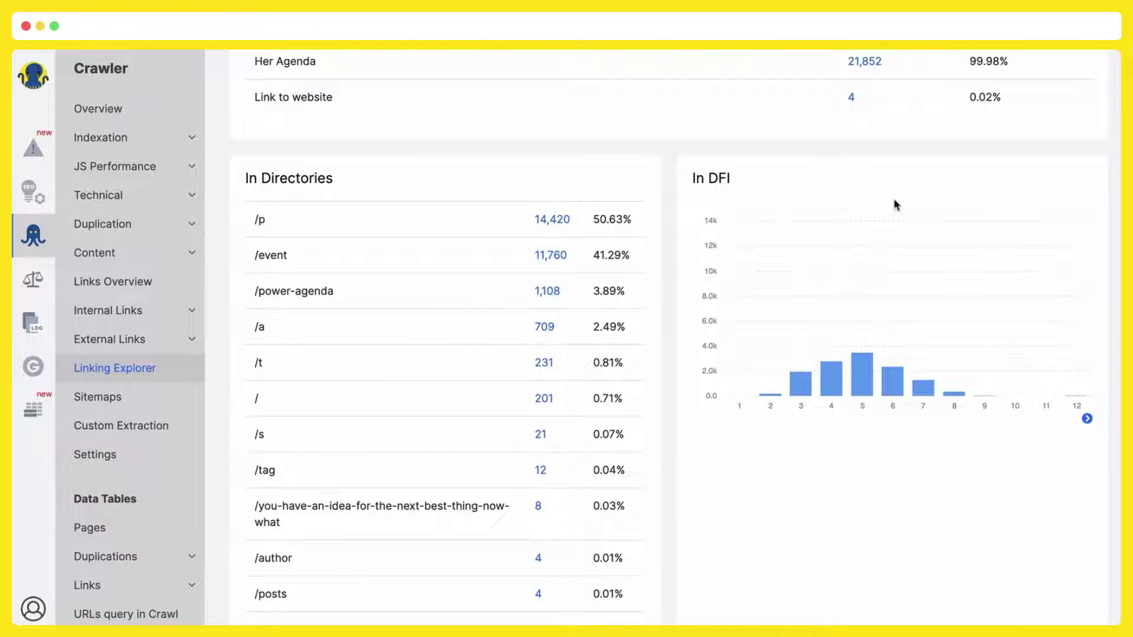
pyautogui.scroll(10, 894, 198)
pyautogui.scroll(2, 895, 204)
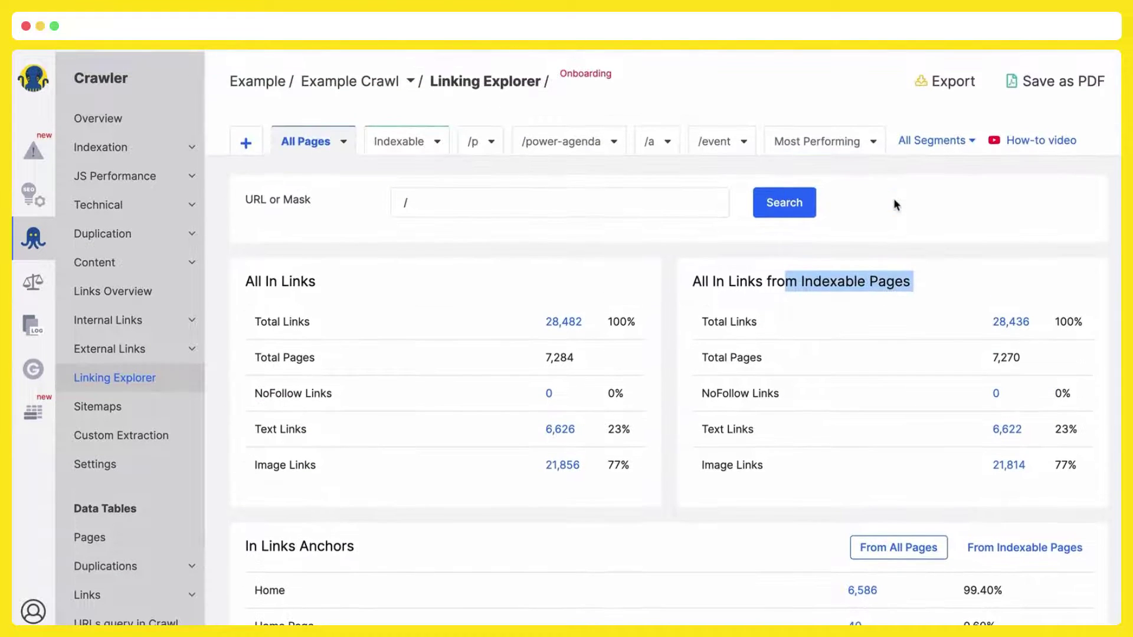
pyautogui.scroll(-6, 894, 198)
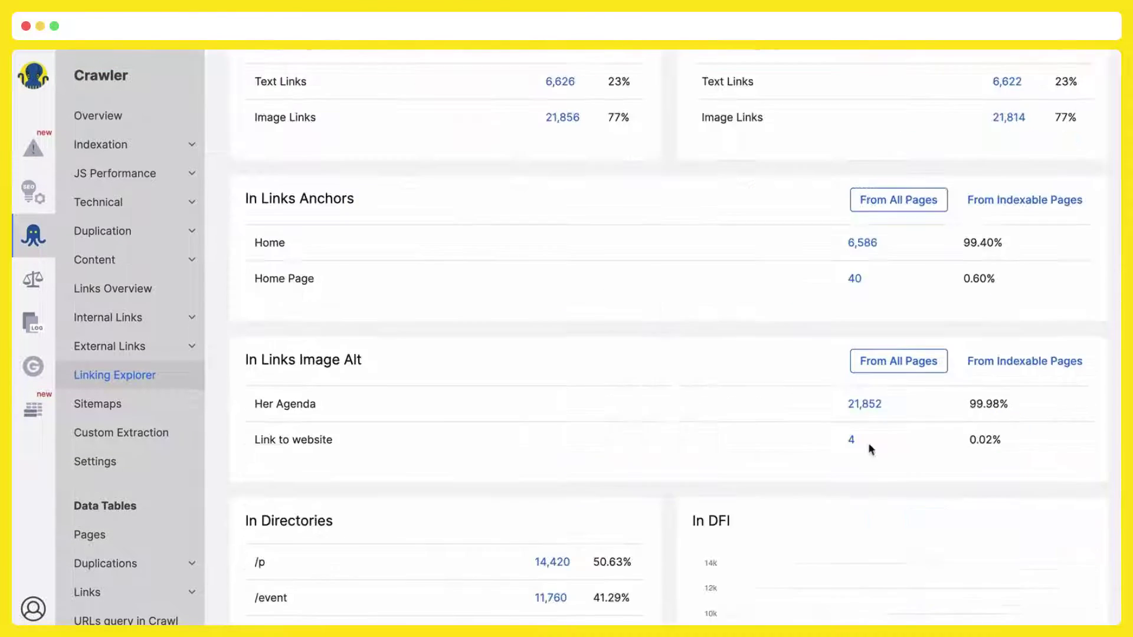
# Open the Structure Efficiency report under Ideas and scroll its data table.
pyautogui.click(30, 192)
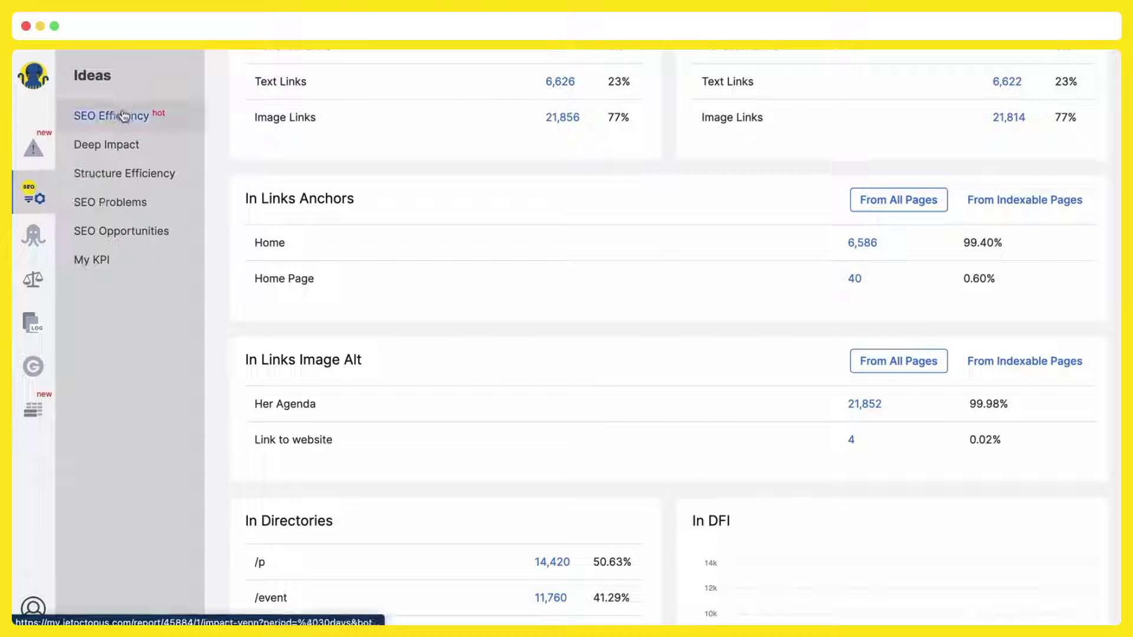
pyautogui.click(123, 177)
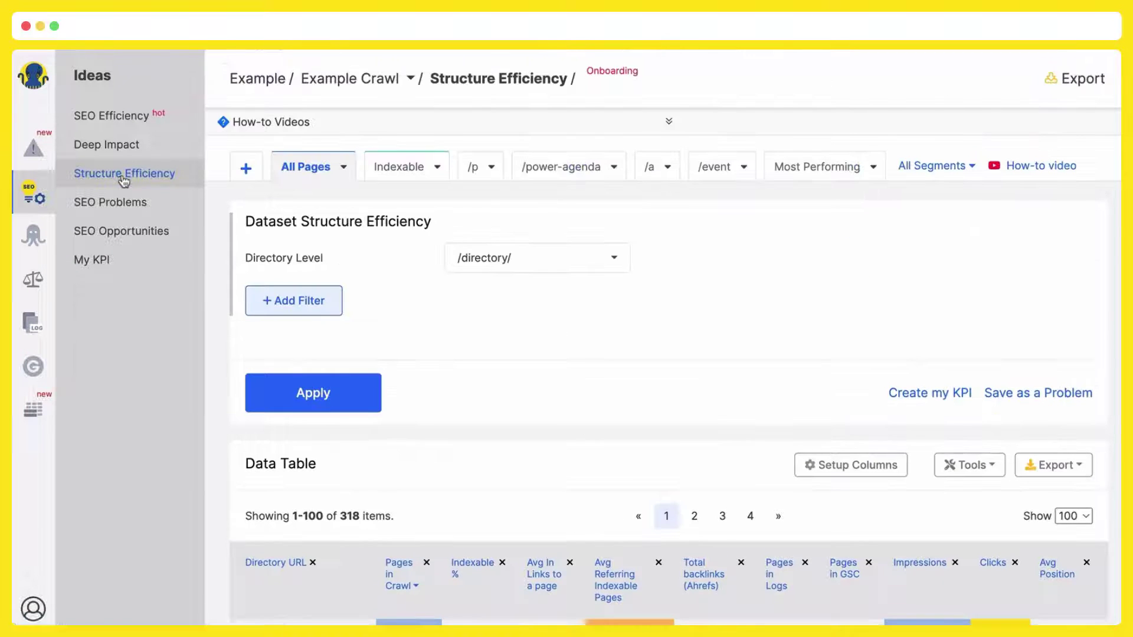
pyautogui.scroll(-7, 614, 277)
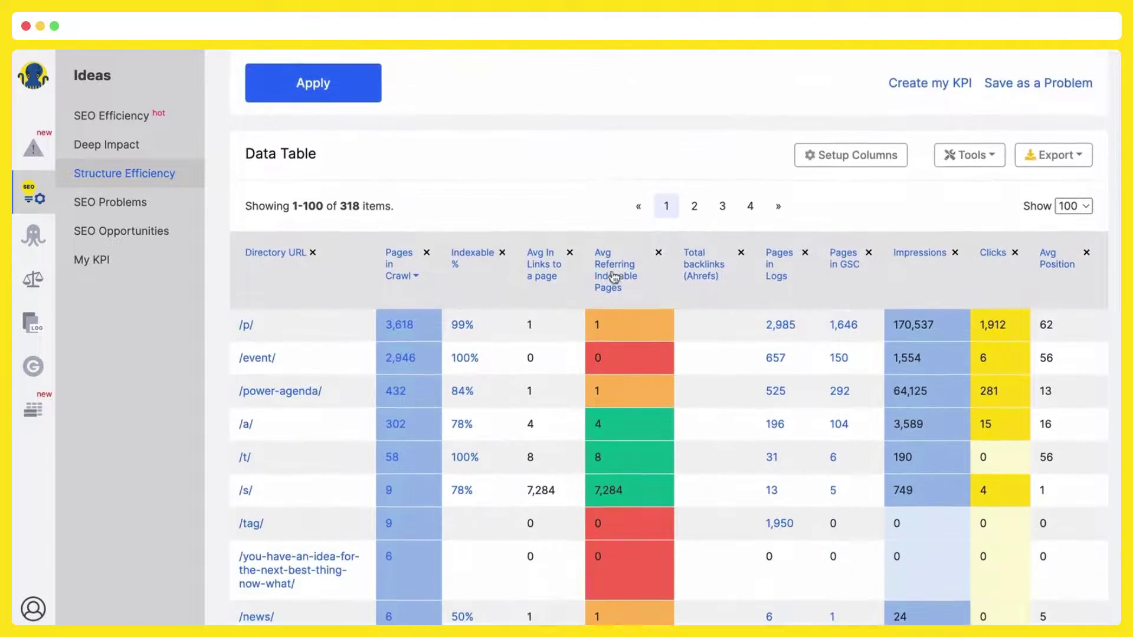
pyautogui.scroll(-1, 614, 276)
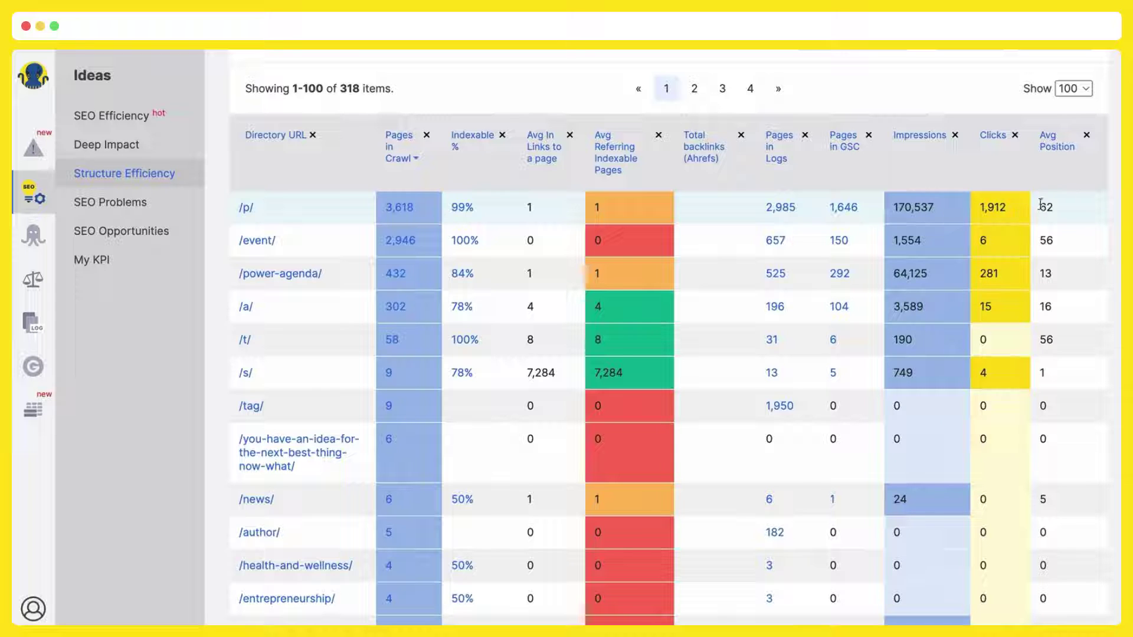
pyautogui.scroll(-1, 1033, 206)
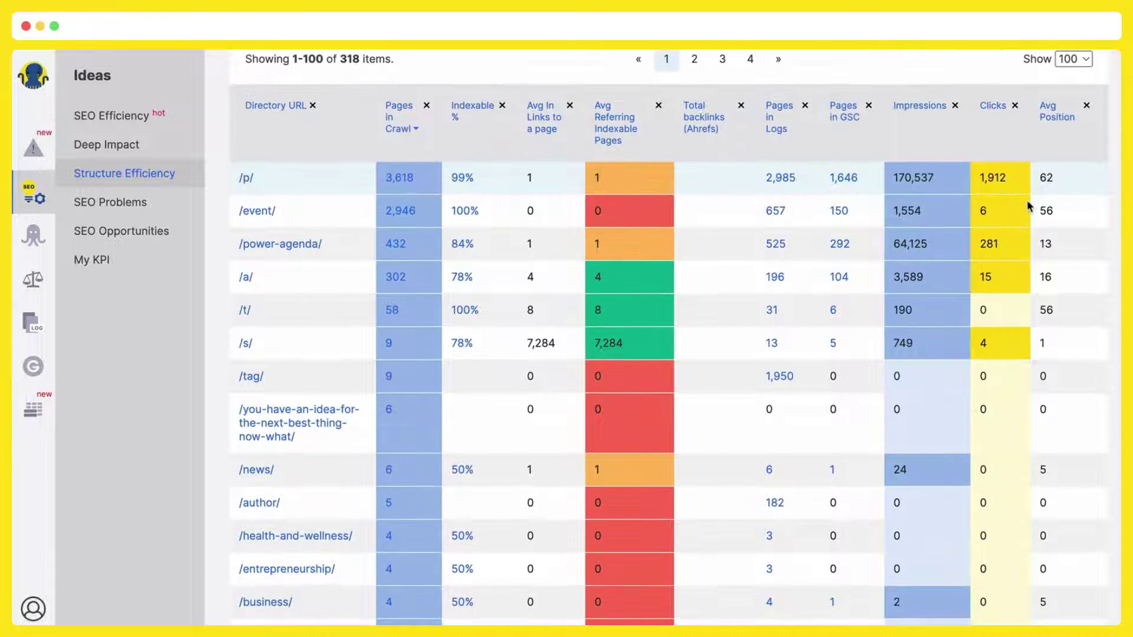
# Drill into the /p/ directory's pages with their log and GSC figures.
pyautogui.click(245, 179)
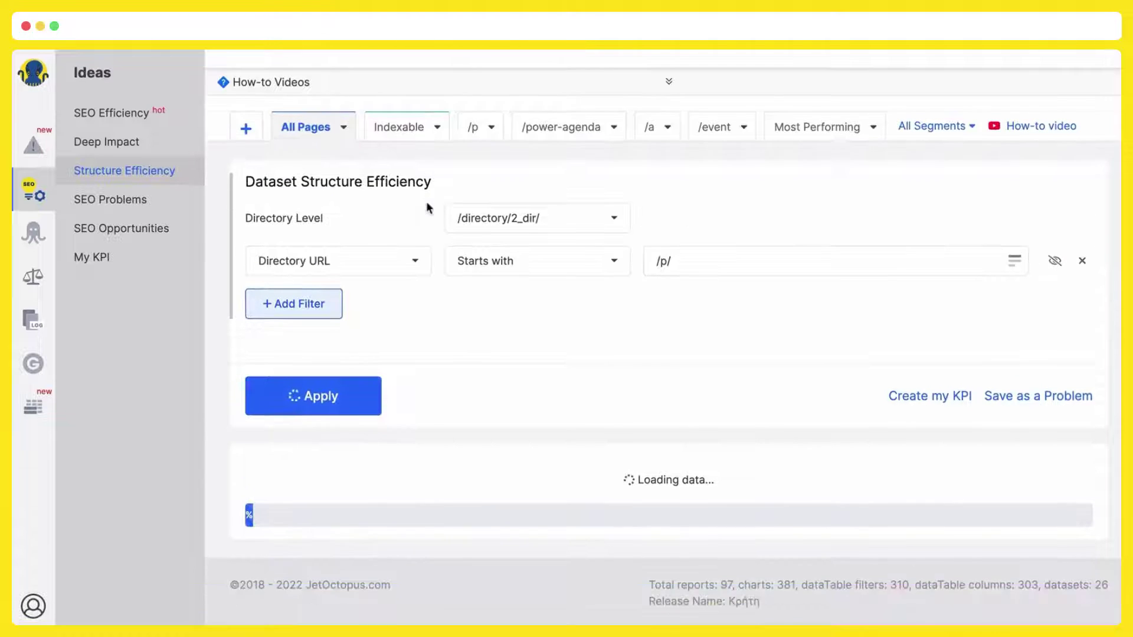
pyautogui.scroll(-10, 426, 208)
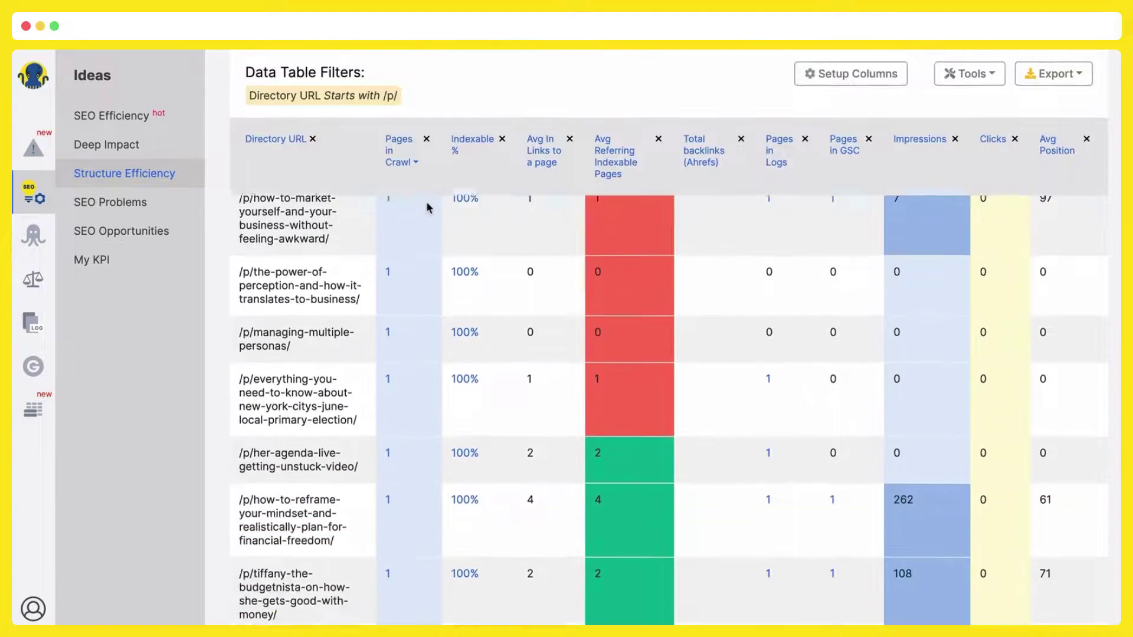
pyautogui.scroll(-5, 427, 207)
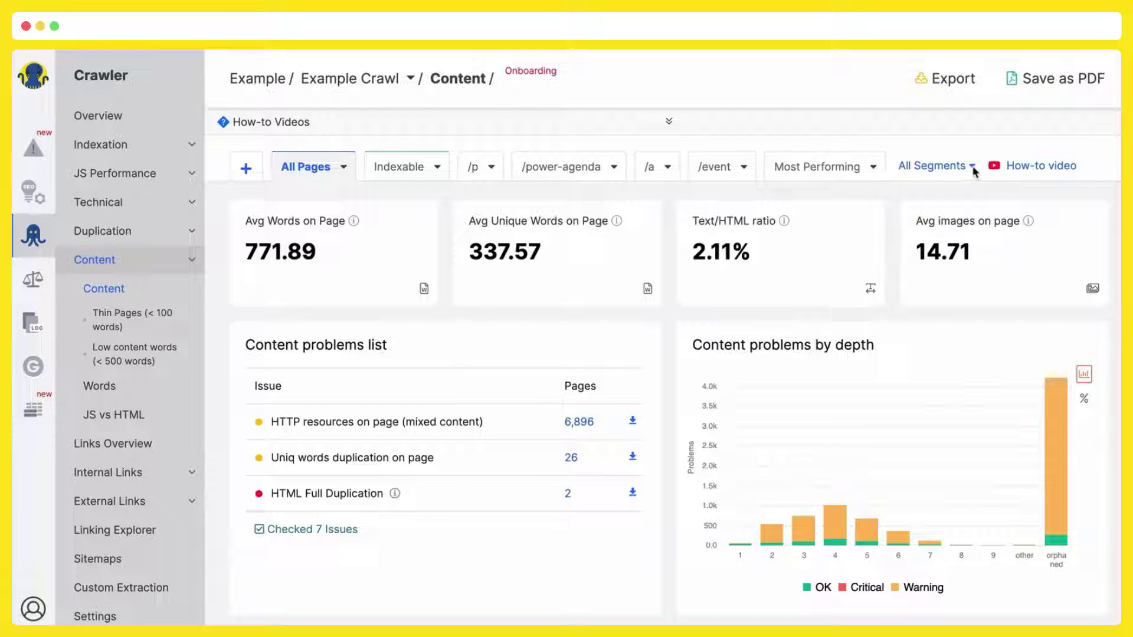
pyautogui.click(973, 170)
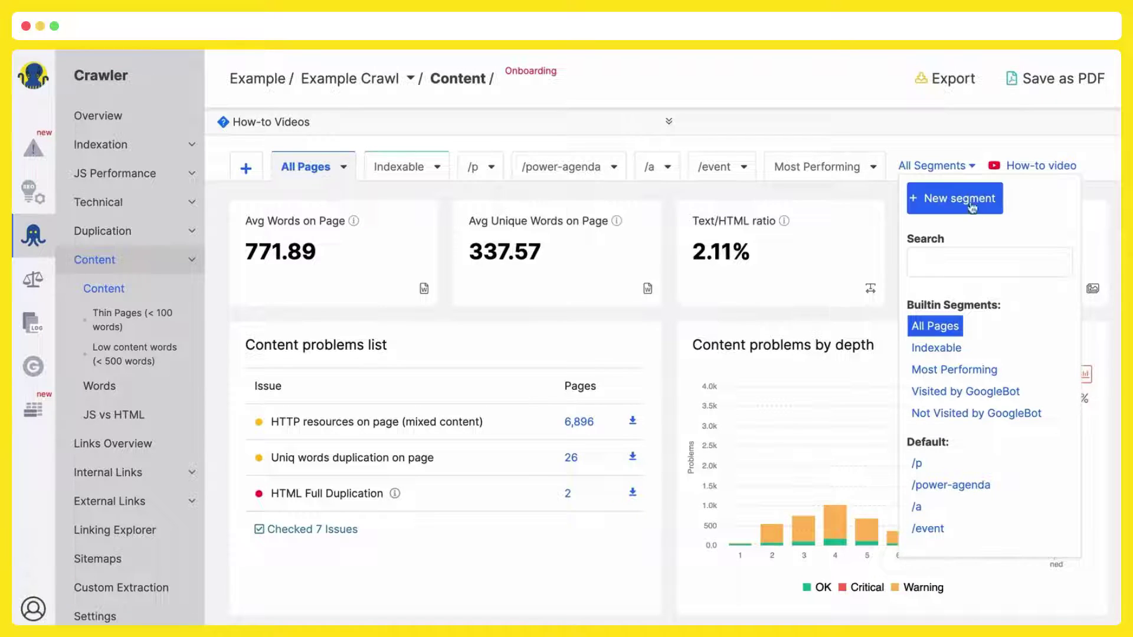
pyautogui.scroll(-2, 983, 355)
pyautogui.scroll(2, 983, 355)
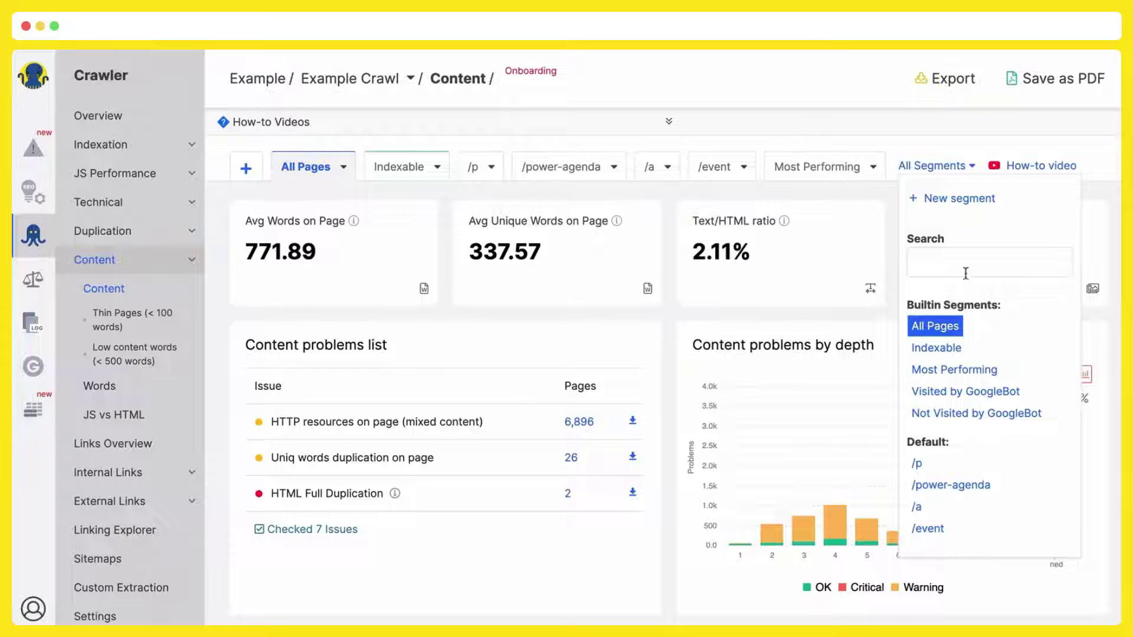
pyautogui.scroll(-1, 971, 363)
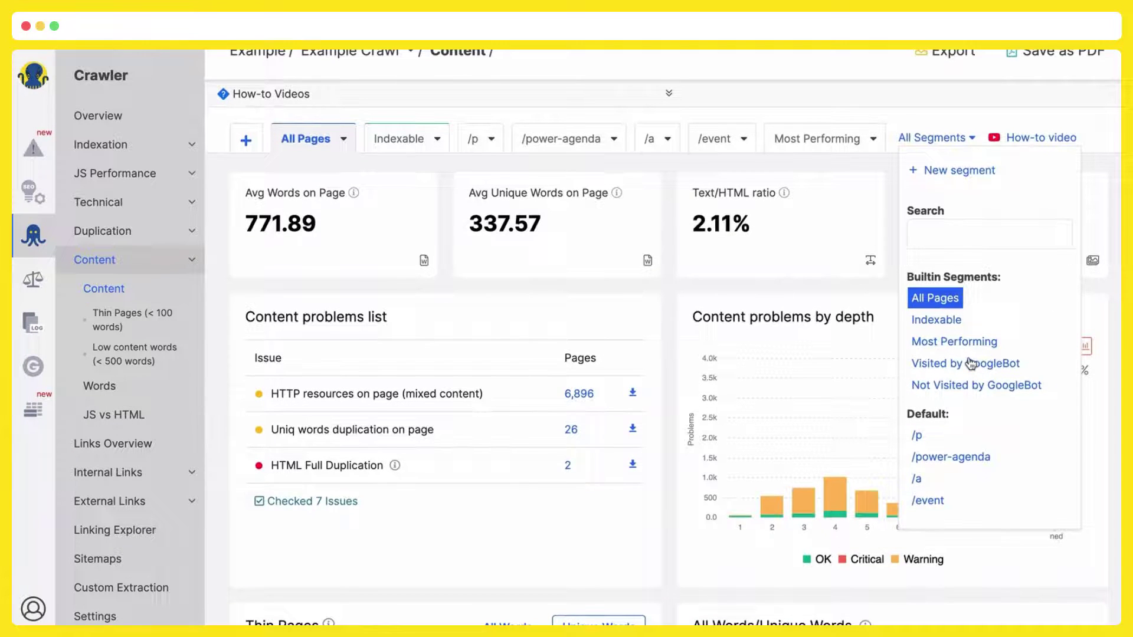
pyautogui.scroll(1, 971, 363)
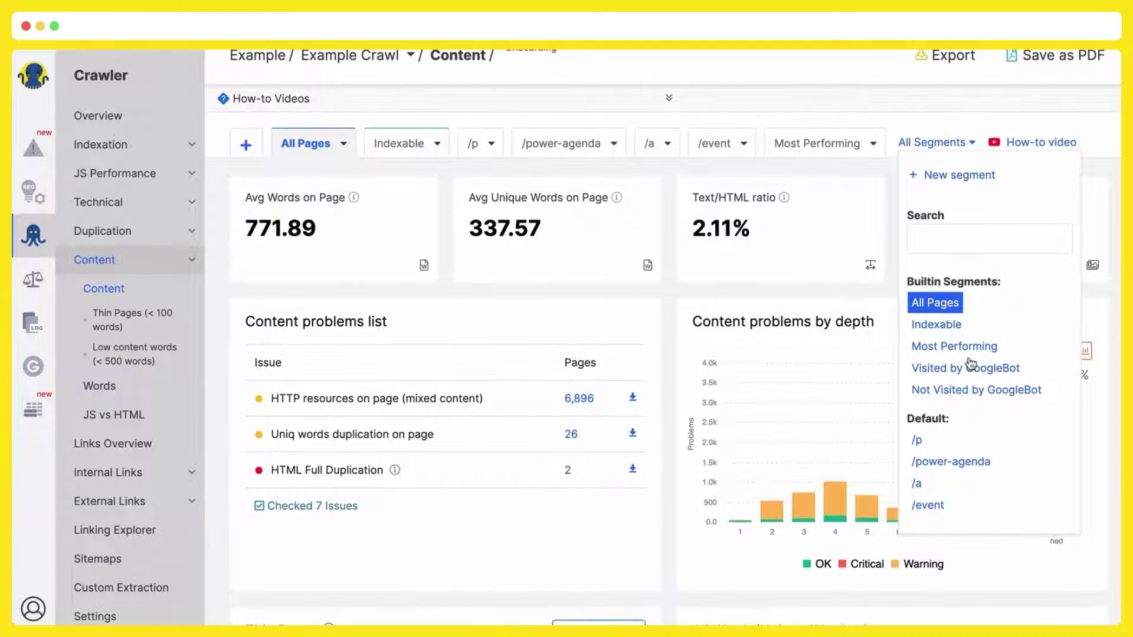
pyautogui.scroll(-3, 971, 363)
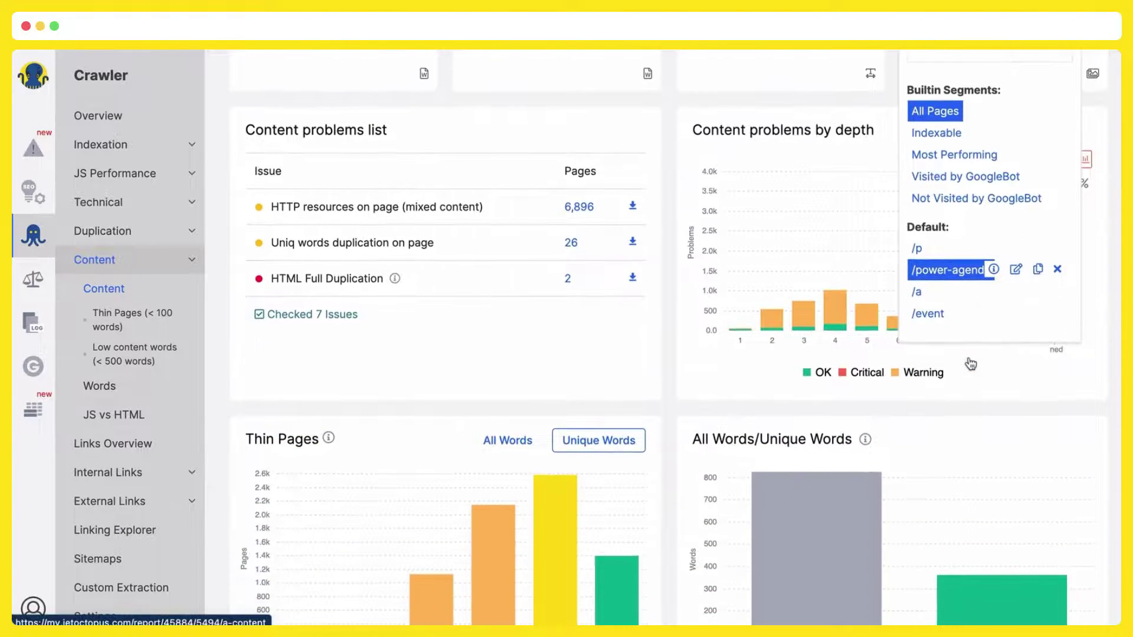
pyautogui.scroll(3, 971, 363)
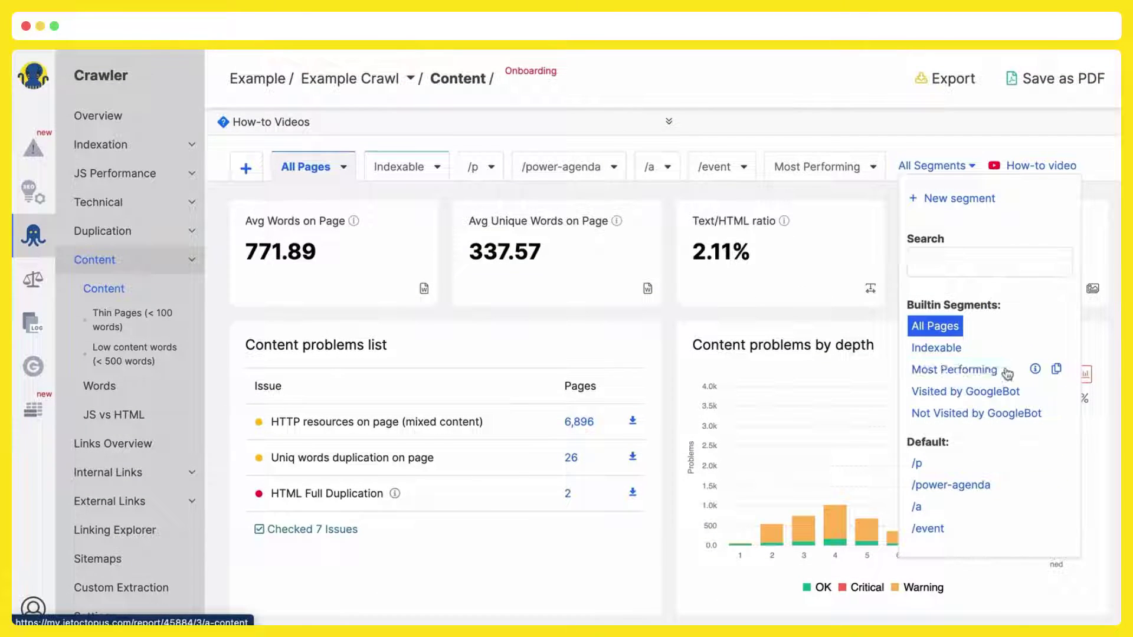
pyautogui.scroll(-1, 996, 408)
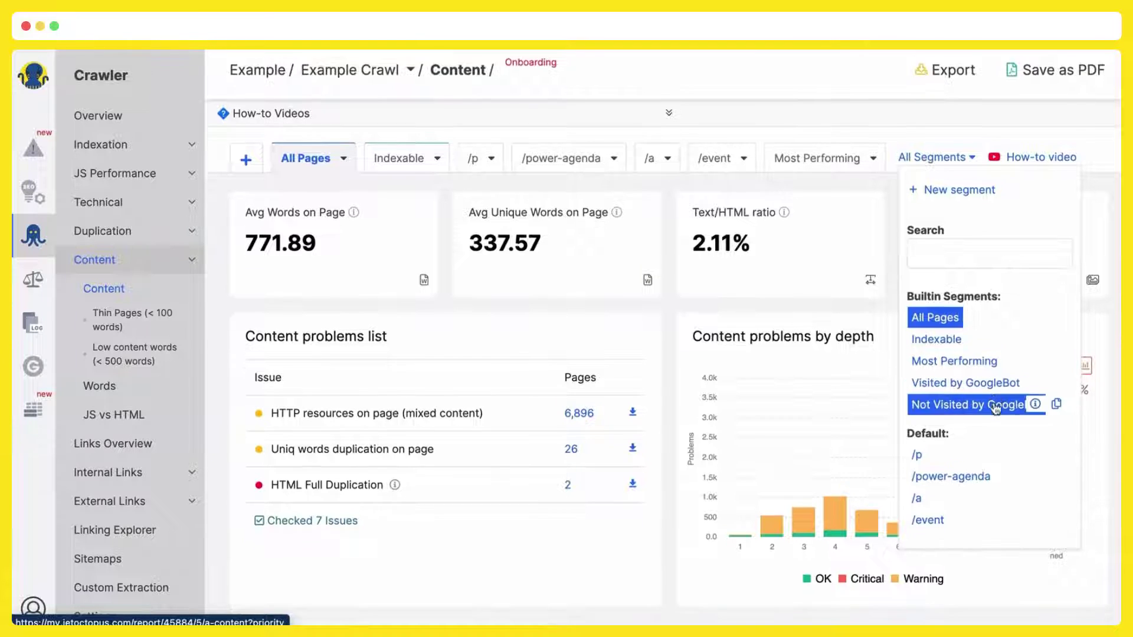
pyautogui.scroll(-5, 995, 408)
pyautogui.scroll(4, 997, 391)
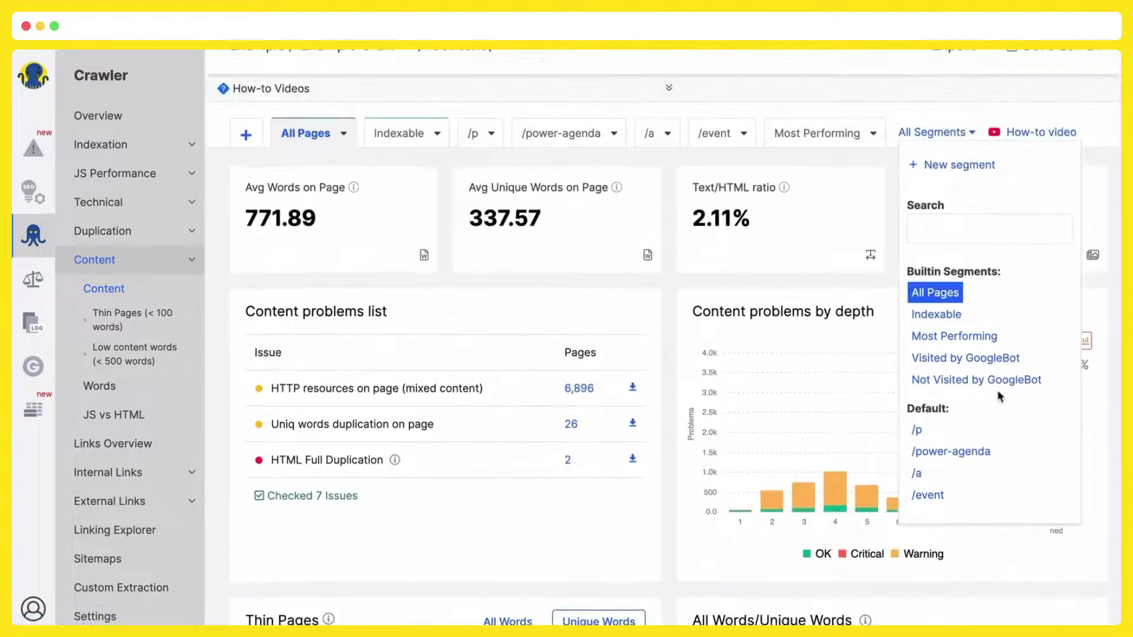
pyautogui.scroll(1, 998, 391)
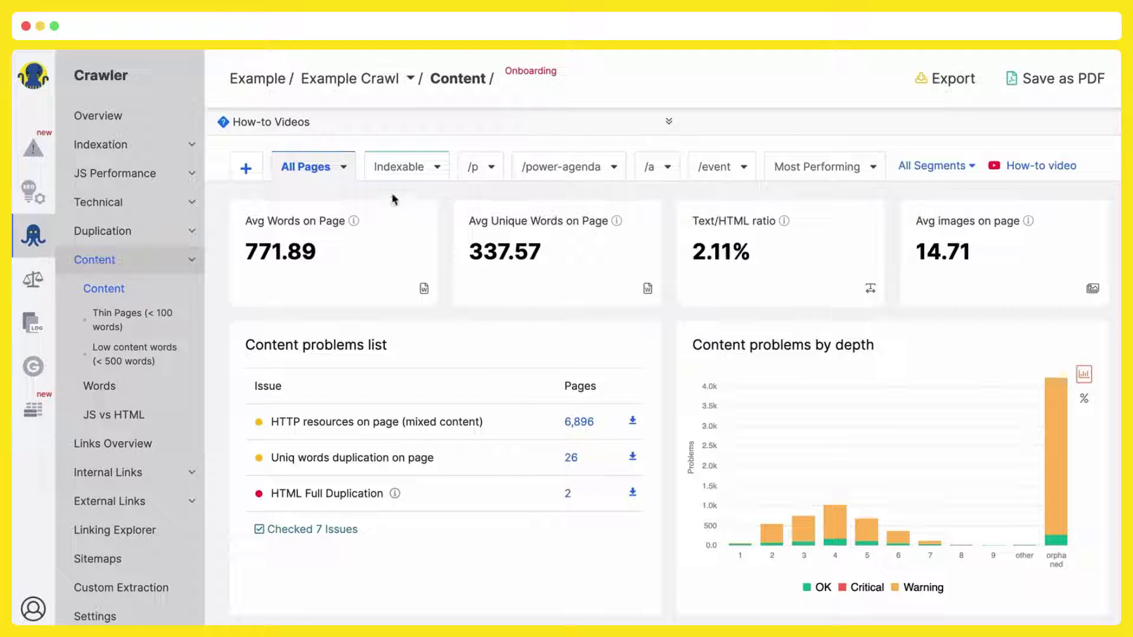
# Scroll the Content charts and view the word and problem metrics for indexable pages only.
pyautogui.scroll(-5, 298, 163)
pyautogui.scroll(-3, 298, 159)
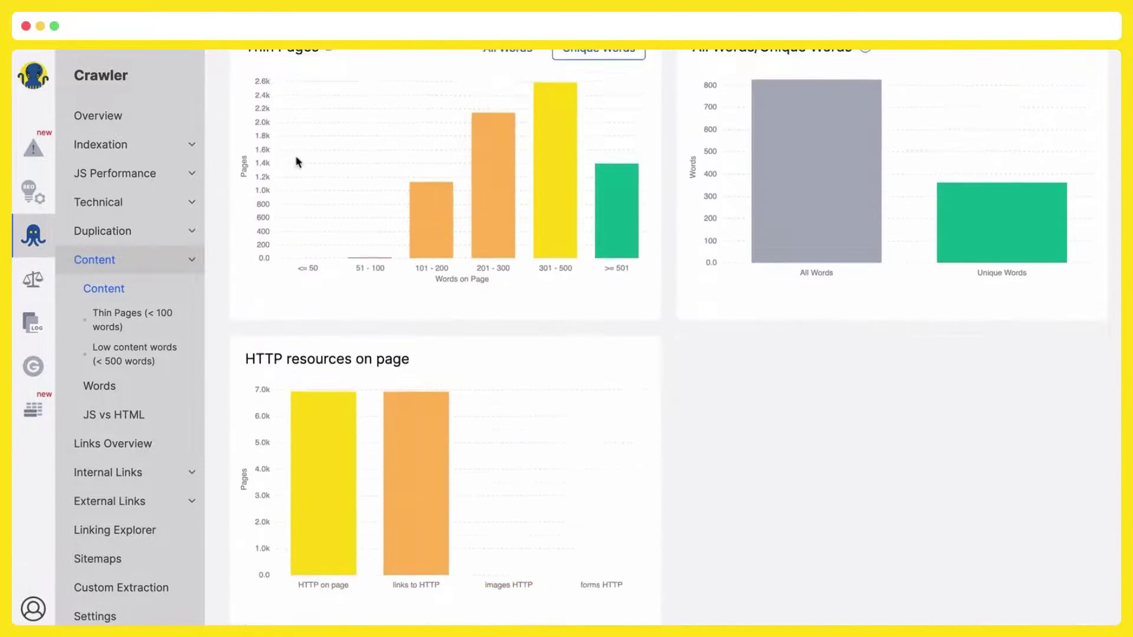
pyautogui.scroll(10, 296, 160)
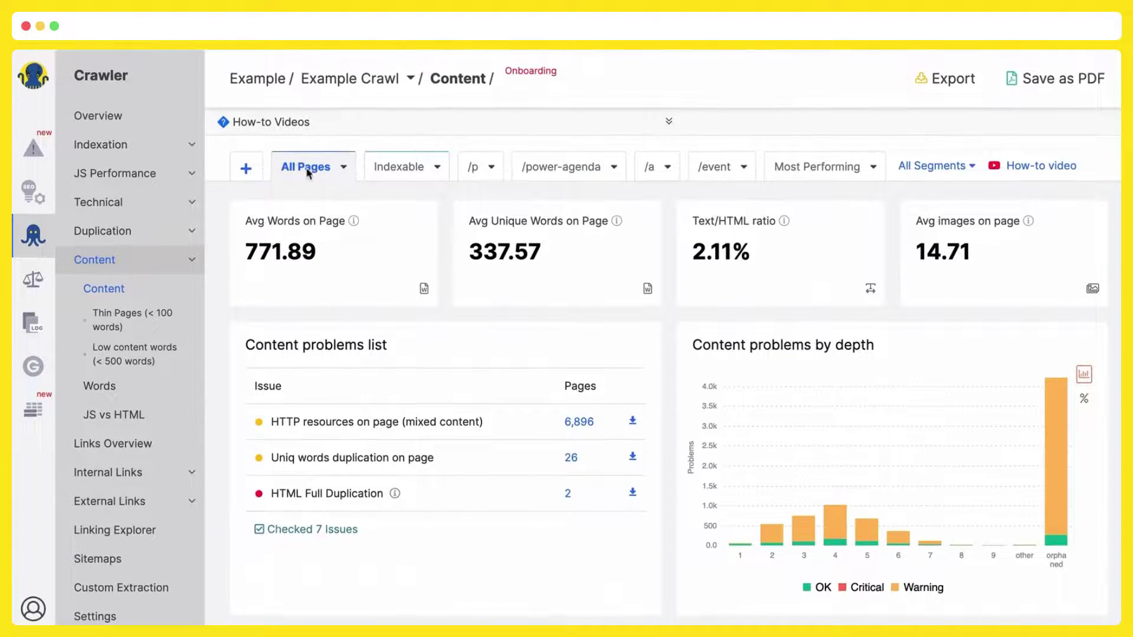
pyautogui.click(398, 170)
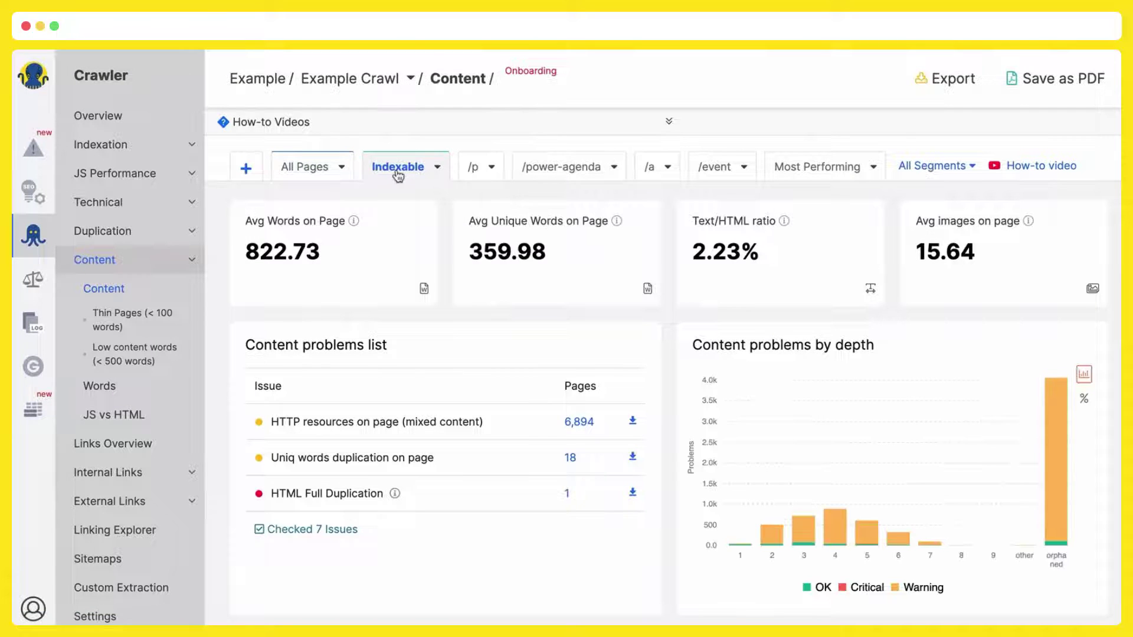
pyautogui.scroll(-1, 399, 202)
pyautogui.scroll(-10, 399, 202)
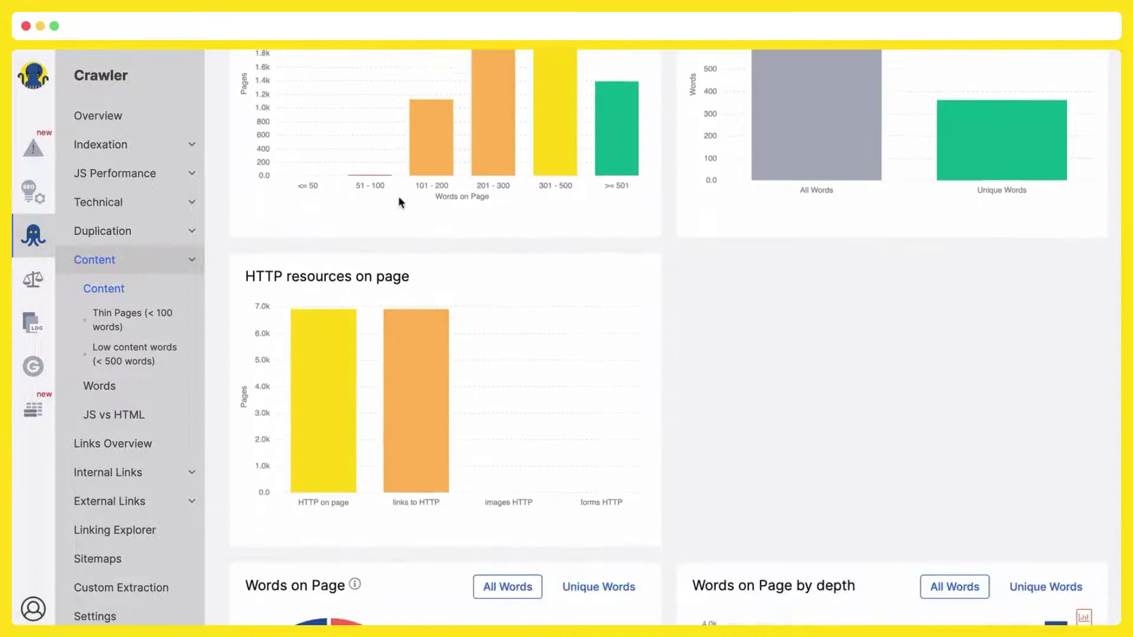
pyautogui.scroll(5, 400, 202)
pyautogui.scroll(7, 398, 197)
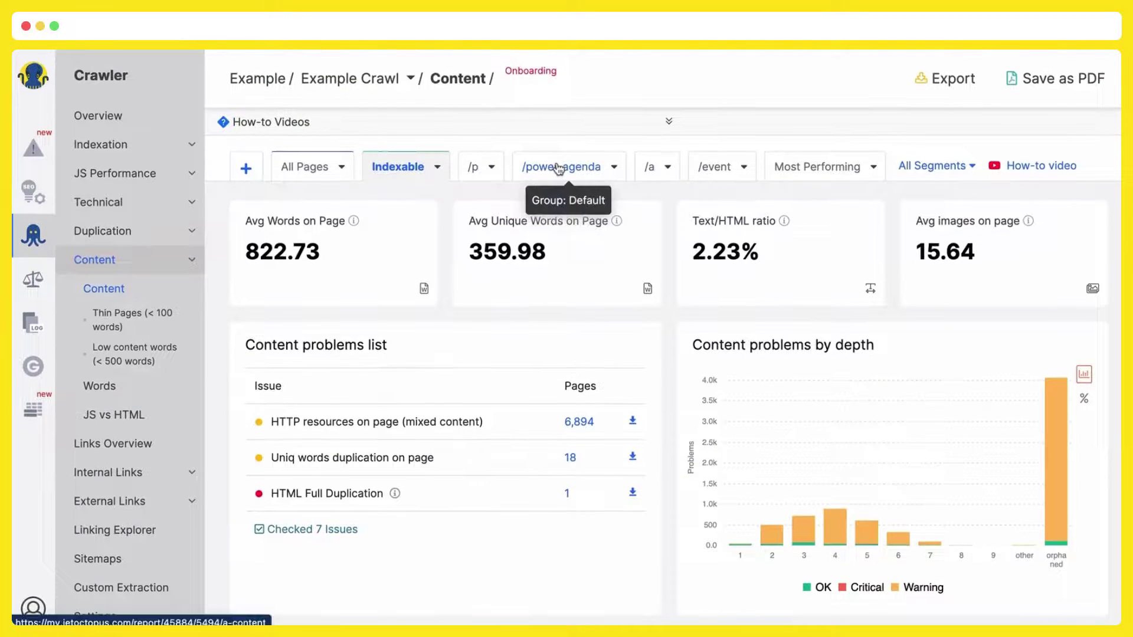
# Compare the same Content metrics for the Most Performing pages.
pyautogui.click(796, 166)
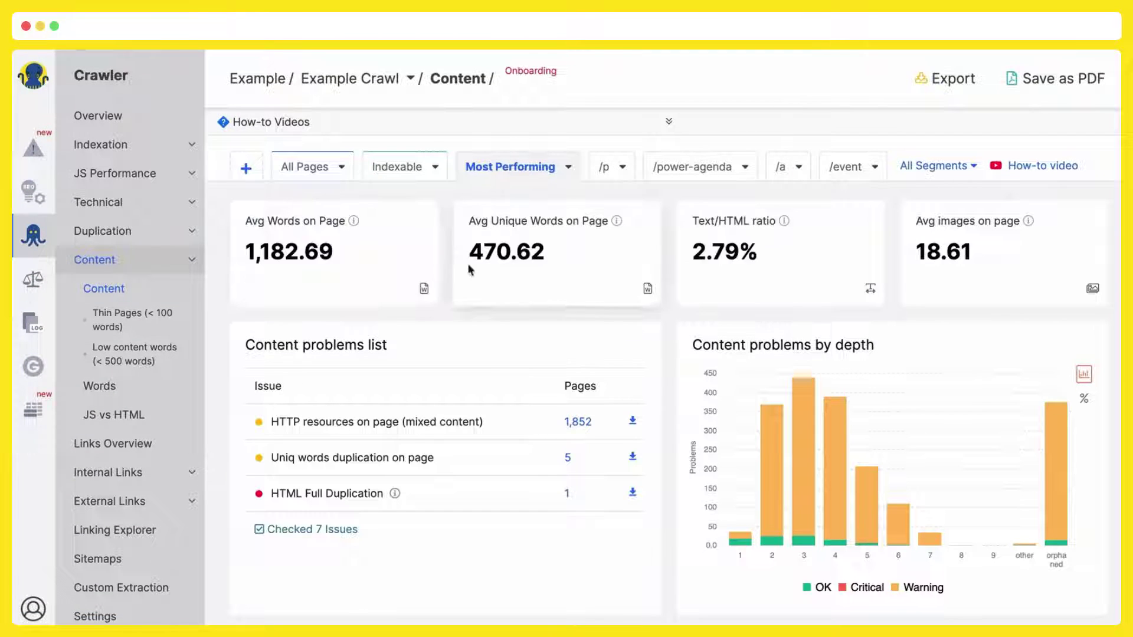
pyautogui.scroll(-5, 789, 338)
pyautogui.scroll(-5, 790, 337)
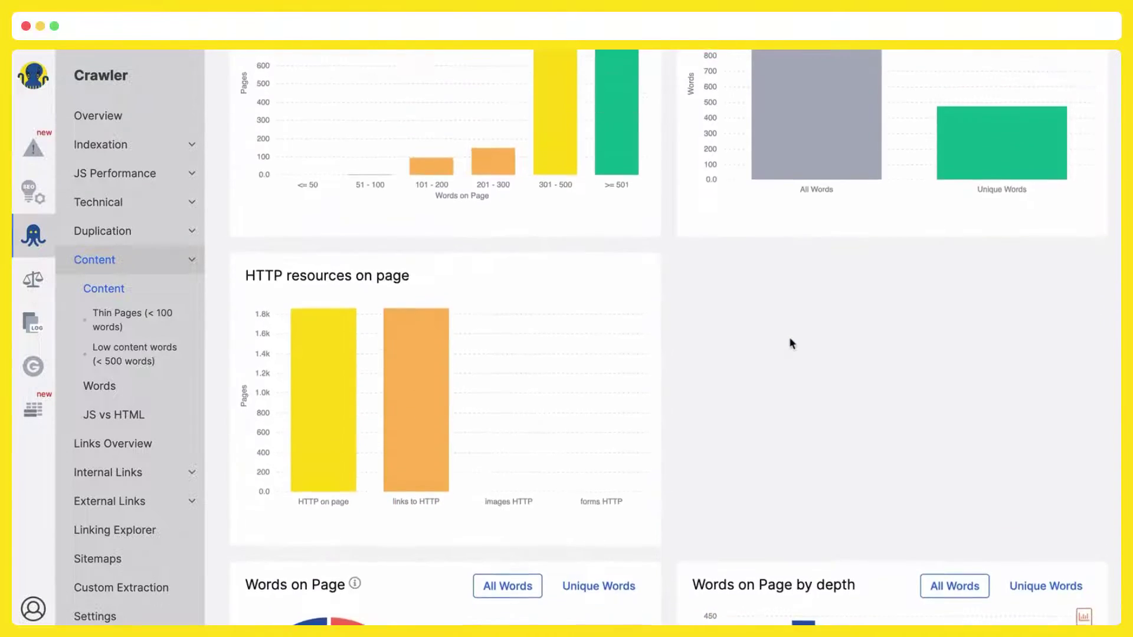
pyautogui.scroll(7, 790, 338)
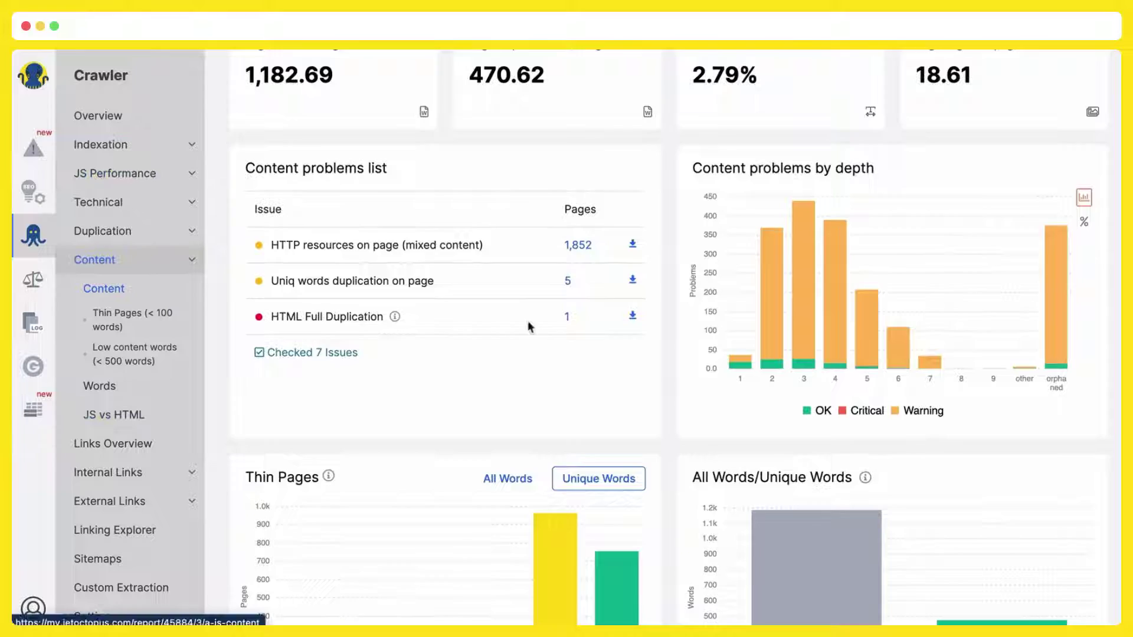
pyautogui.scroll(3, 785, 248)
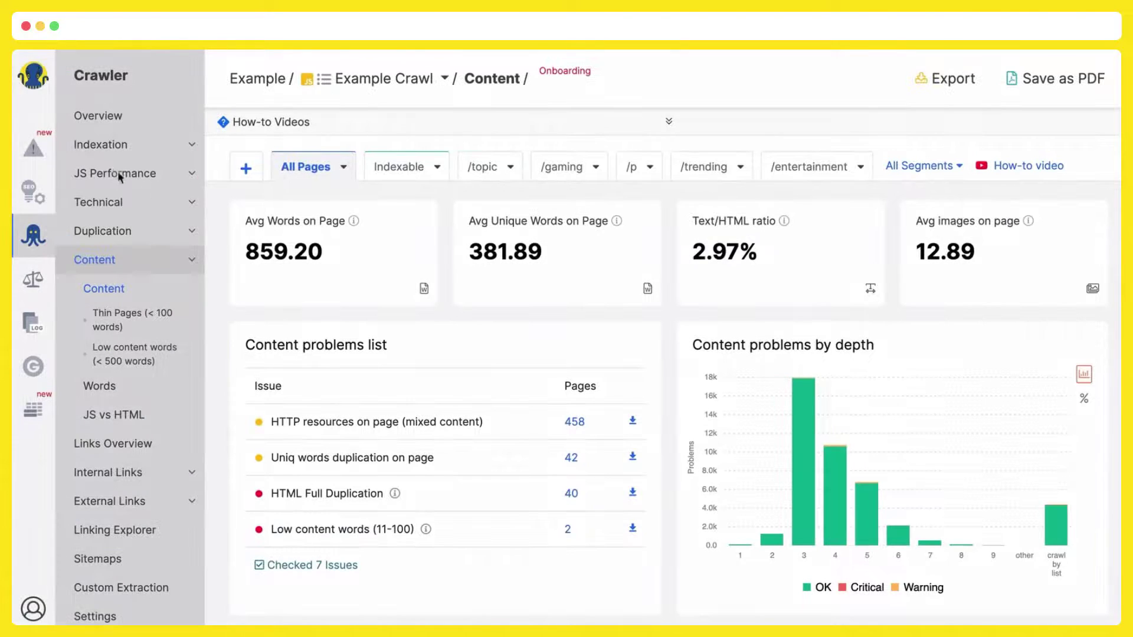
# Review JS Load time: 0.30s first paint, 0.19s page loaded, load distribution and browser performance events.
pyautogui.click(115, 174)
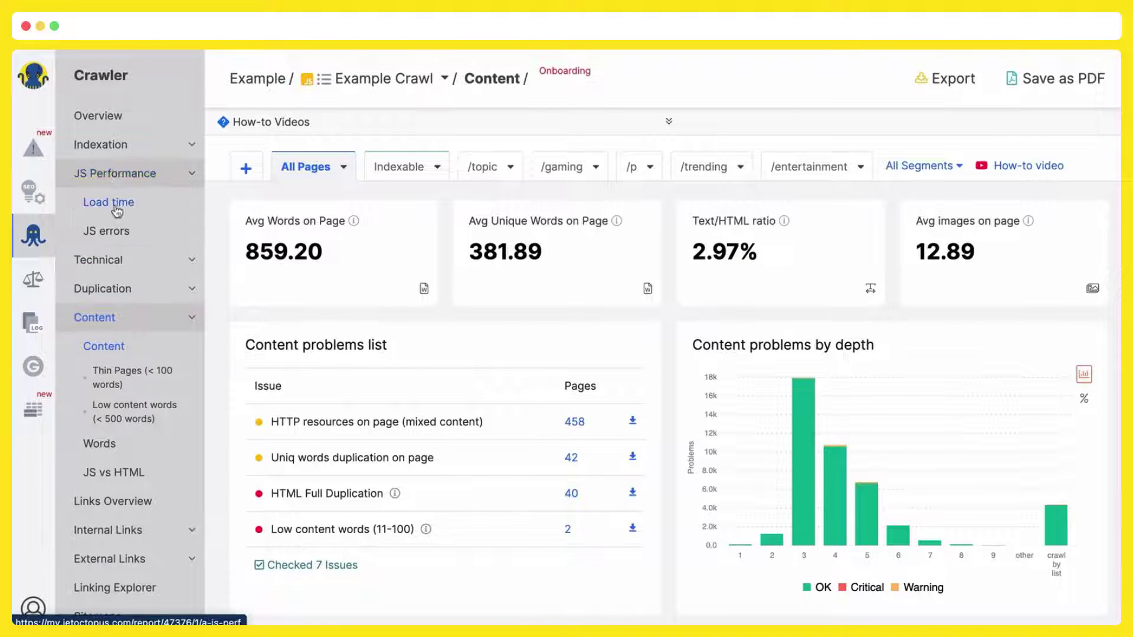
pyautogui.click(114, 212)
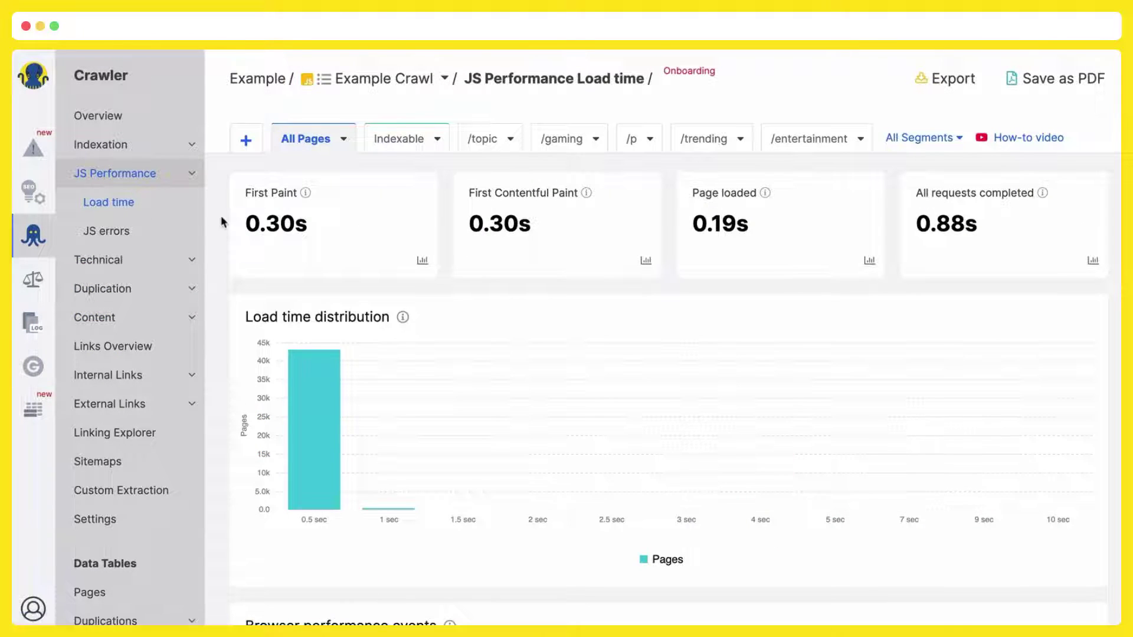
pyautogui.scroll(-1, 223, 216)
pyautogui.moveTo(314, 119)
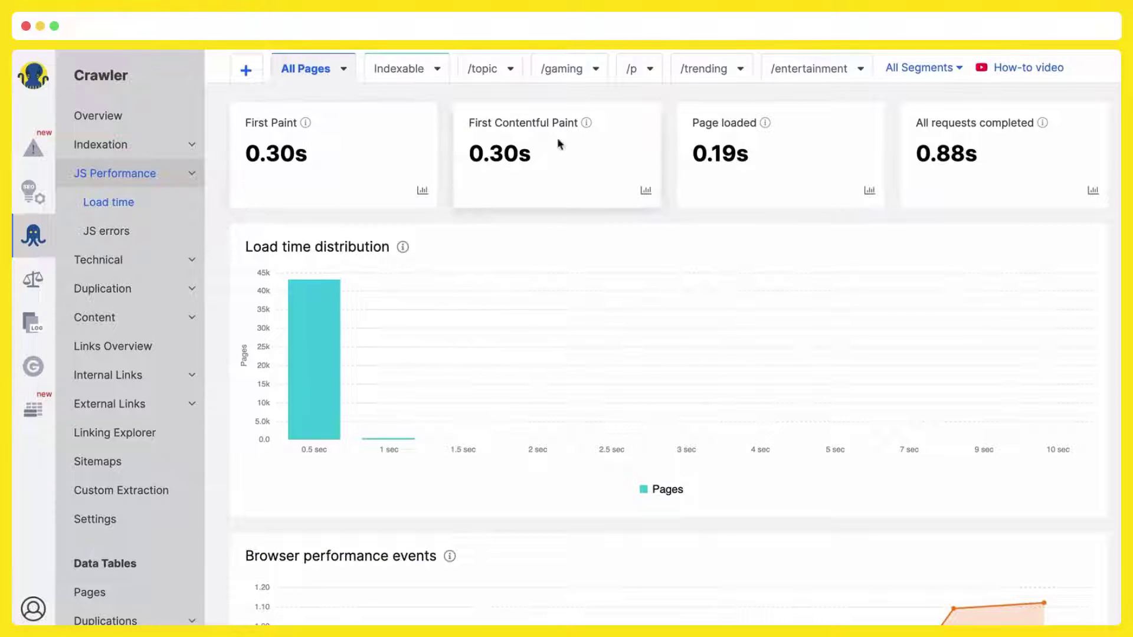
pyautogui.moveTo(587, 123)
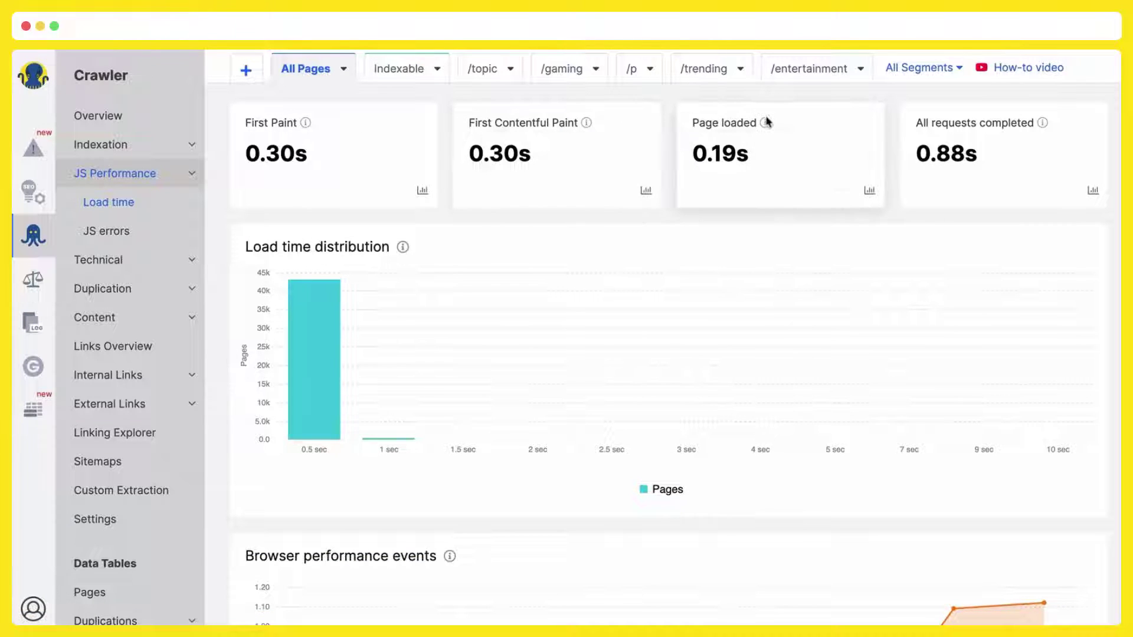
pyautogui.moveTo(1044, 126)
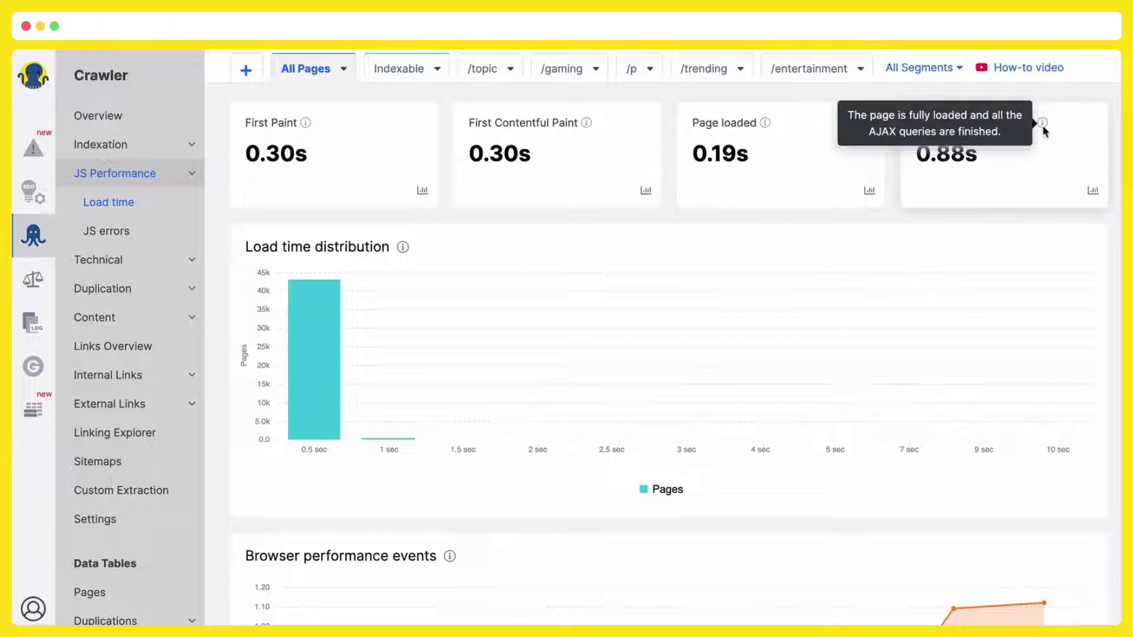
pyautogui.scroll(-1, 1043, 131)
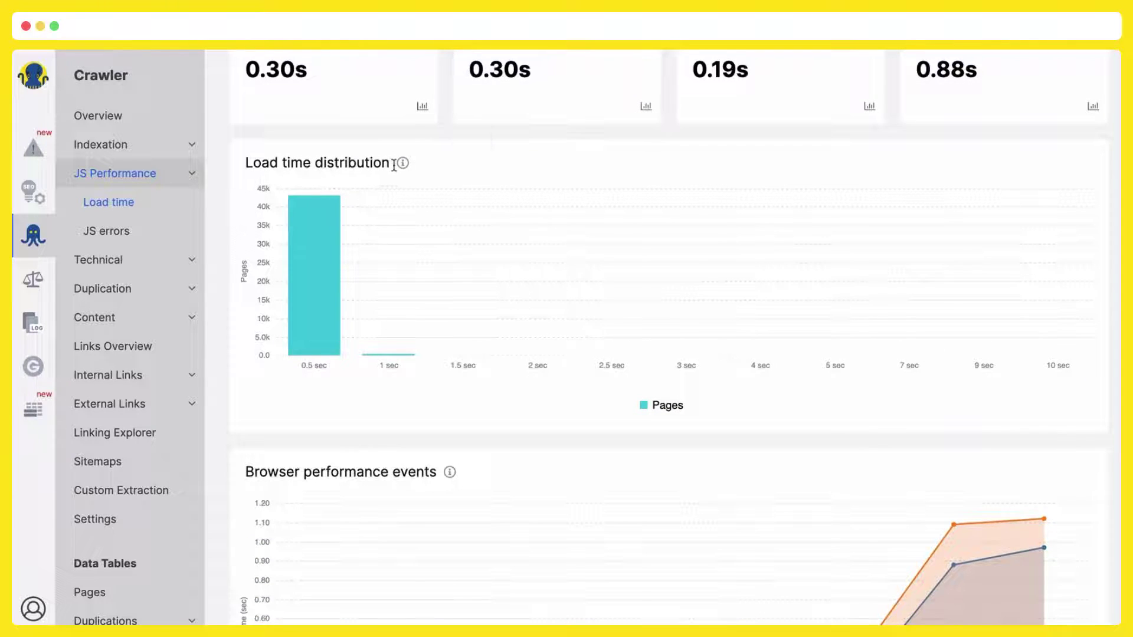
pyautogui.scroll(-4, 399, 166)
pyautogui.moveTo(450, 154)
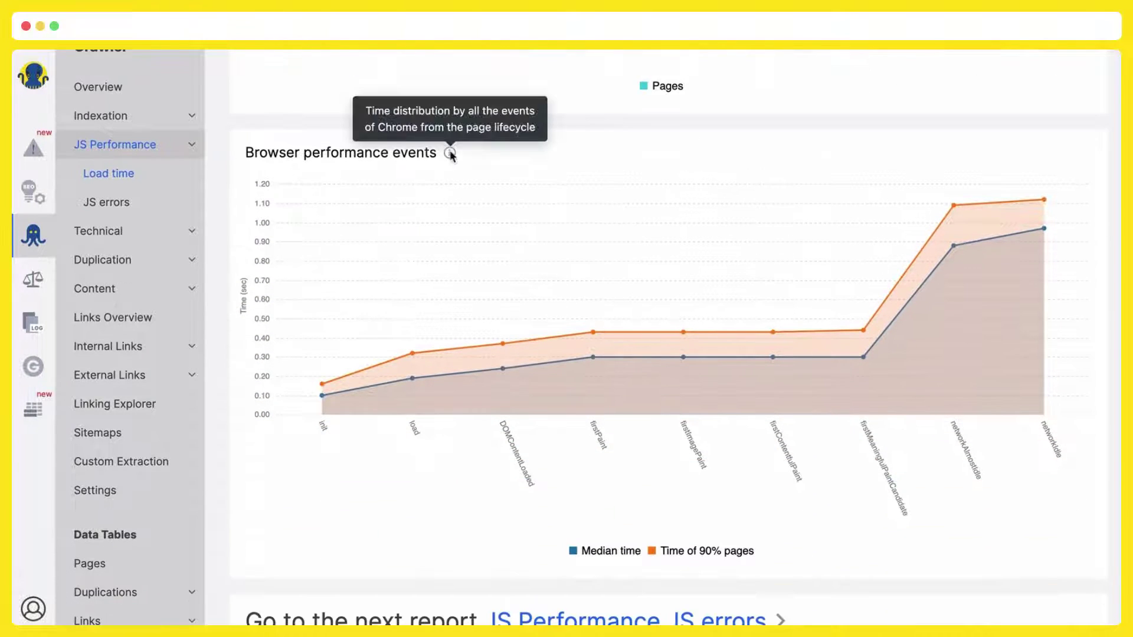
pyautogui.scroll(-1, 140, 207)
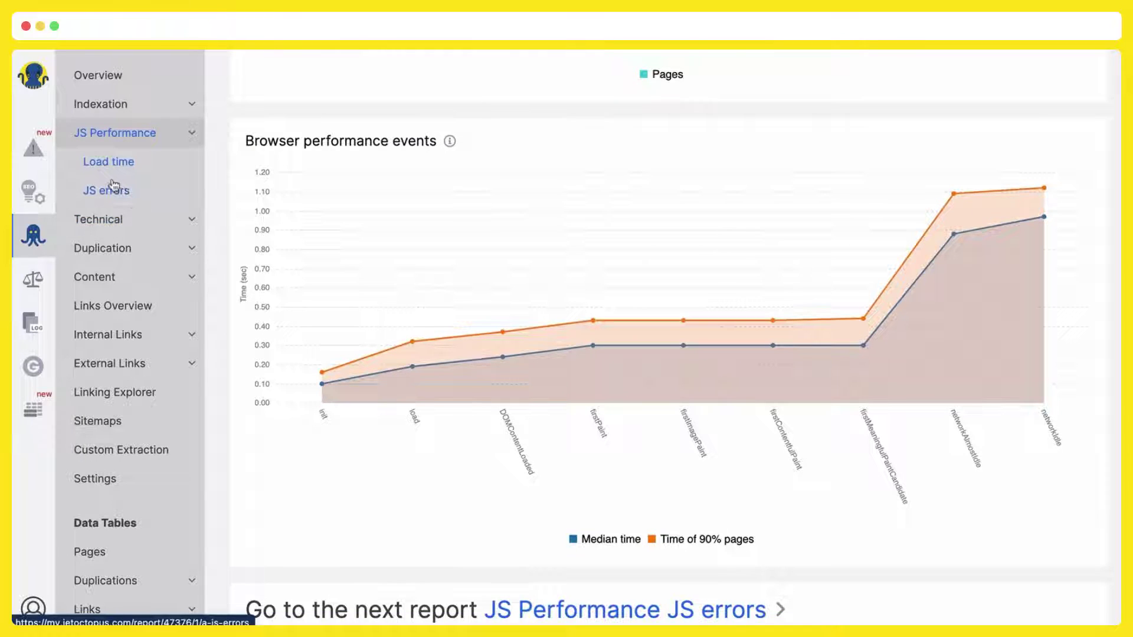
# Open the JS errors report and highlight its no-JS-errors congratulations message.
pyautogui.click(114, 188)
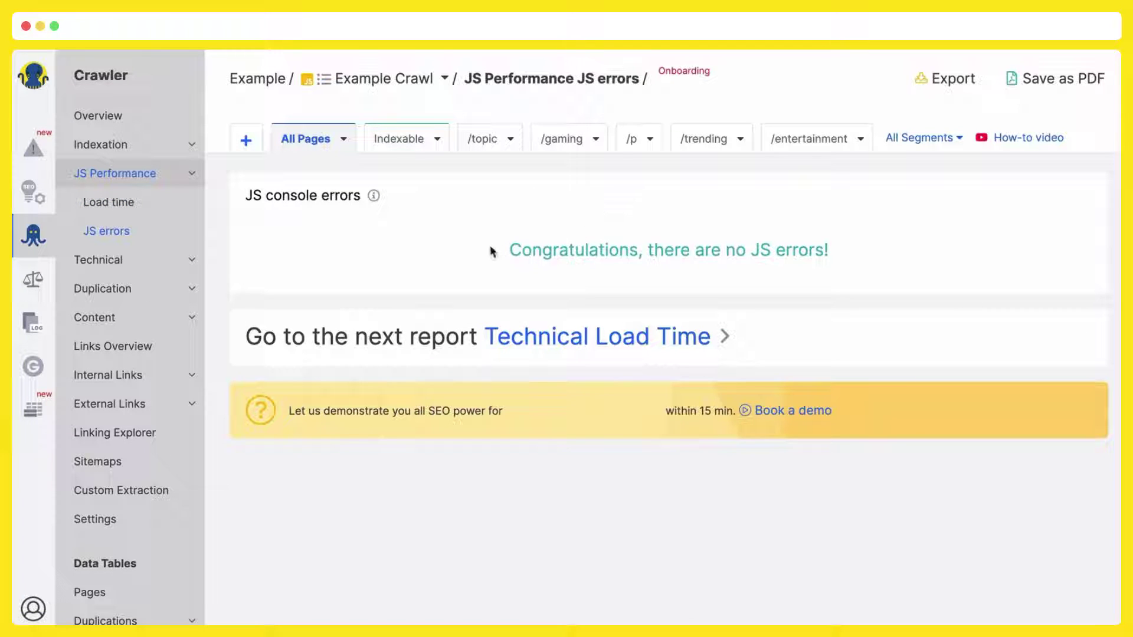
pyautogui.moveTo(491, 248); pyautogui.dragTo(922, 254)
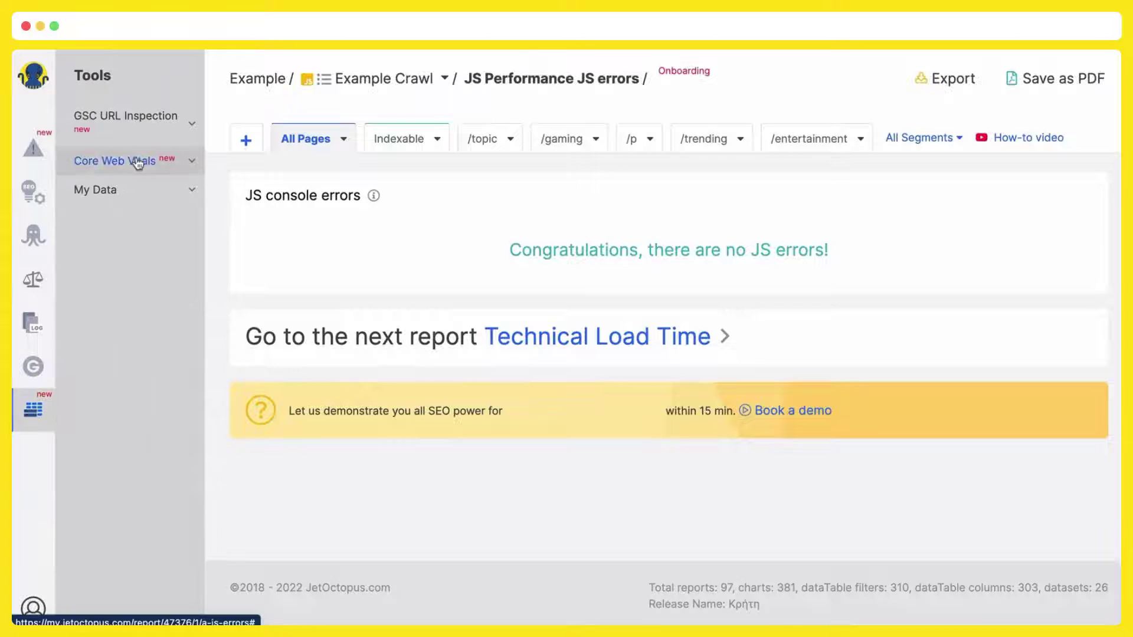
# Review the Core Web Vitals overview, keeping DFY Links 8.17 as the selected analysis.
pyautogui.click(137, 159)
pyautogui.click(120, 191)
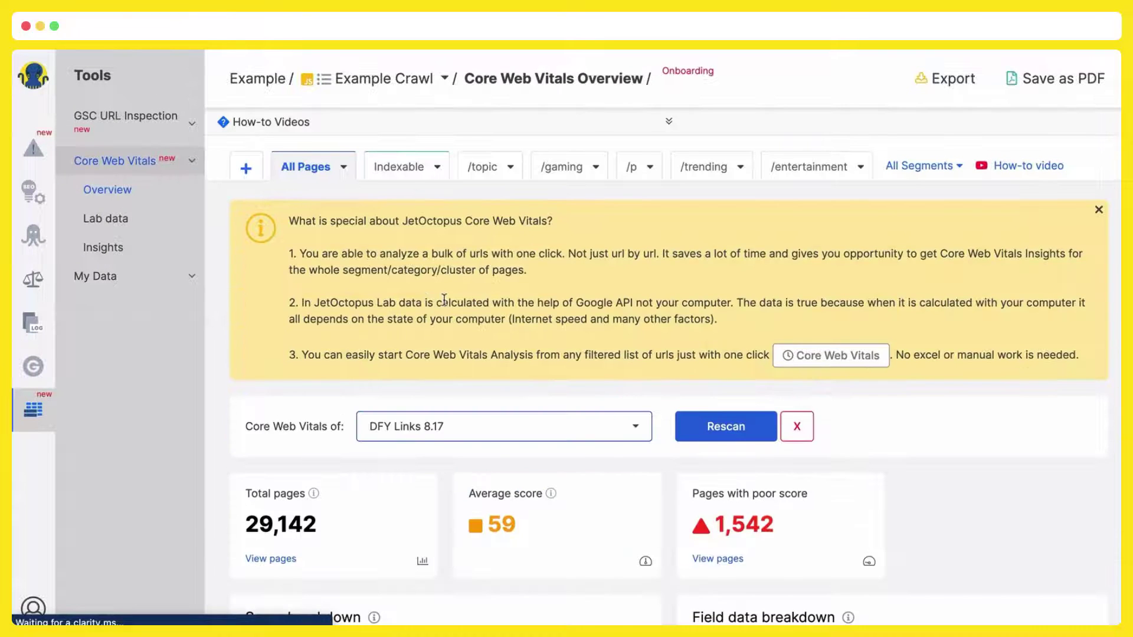
pyautogui.scroll(-4, 444, 302)
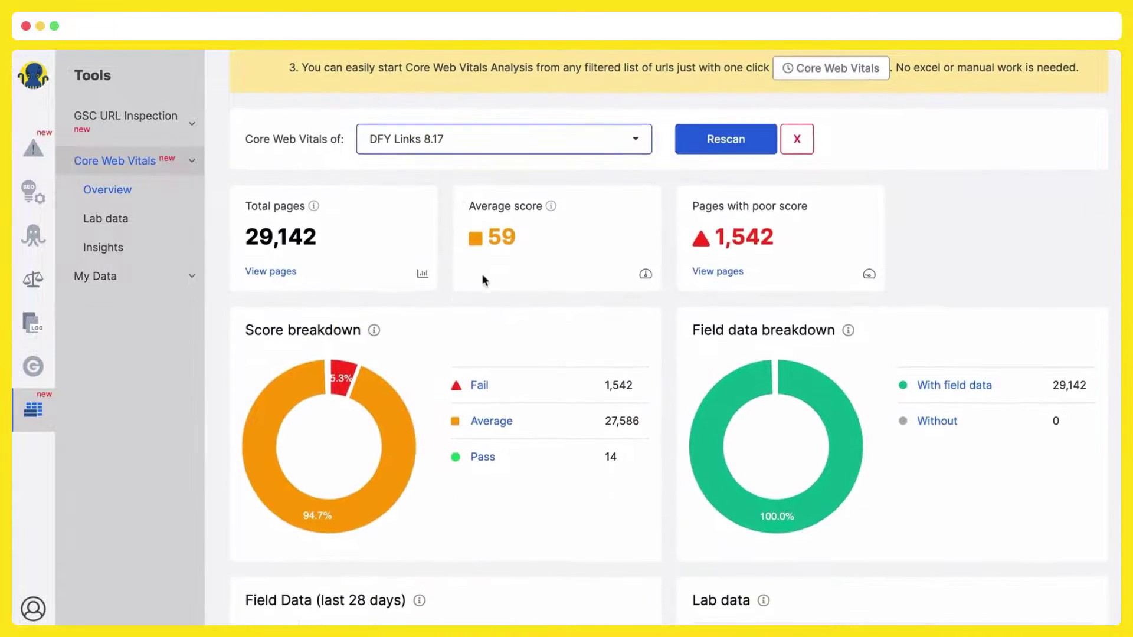
pyautogui.click(632, 144)
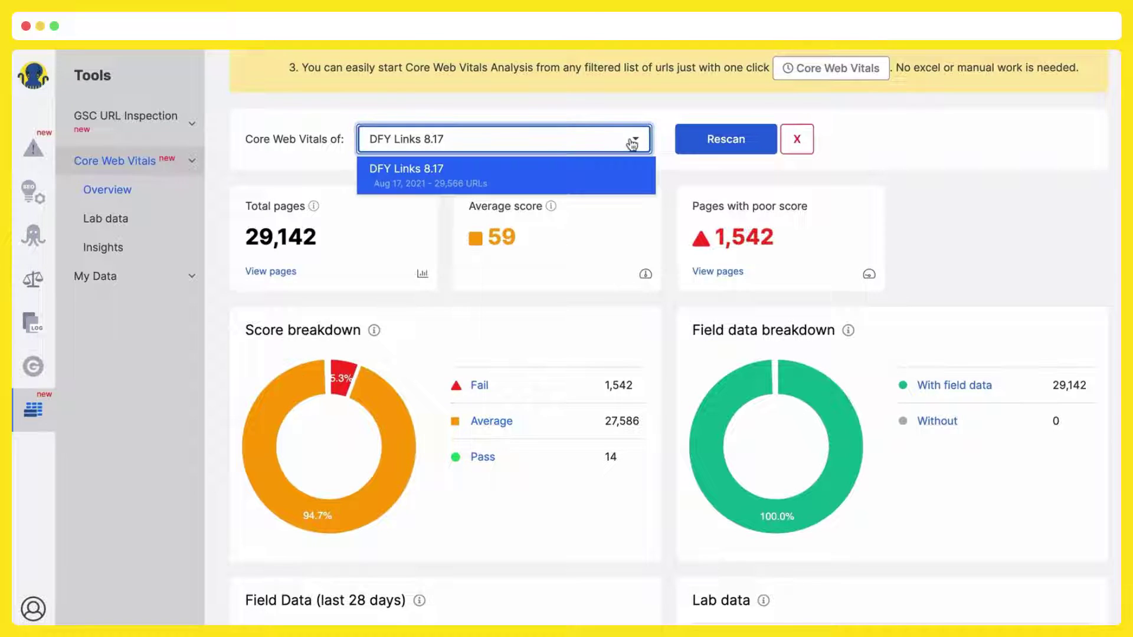
pyautogui.click(632, 144)
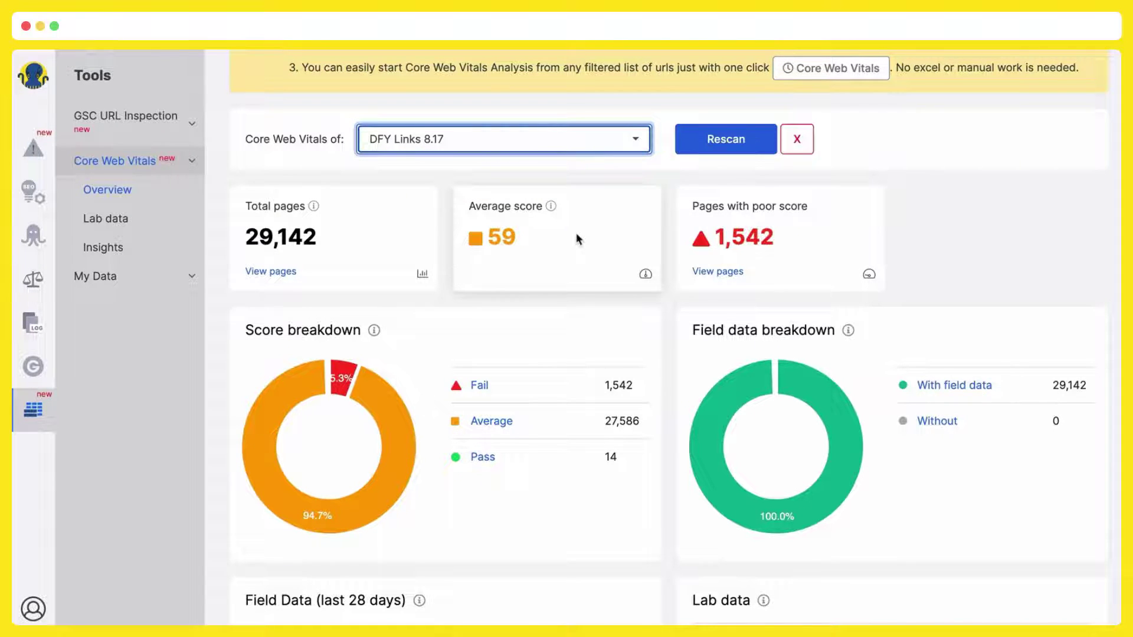
pyautogui.scroll(-2, 578, 238)
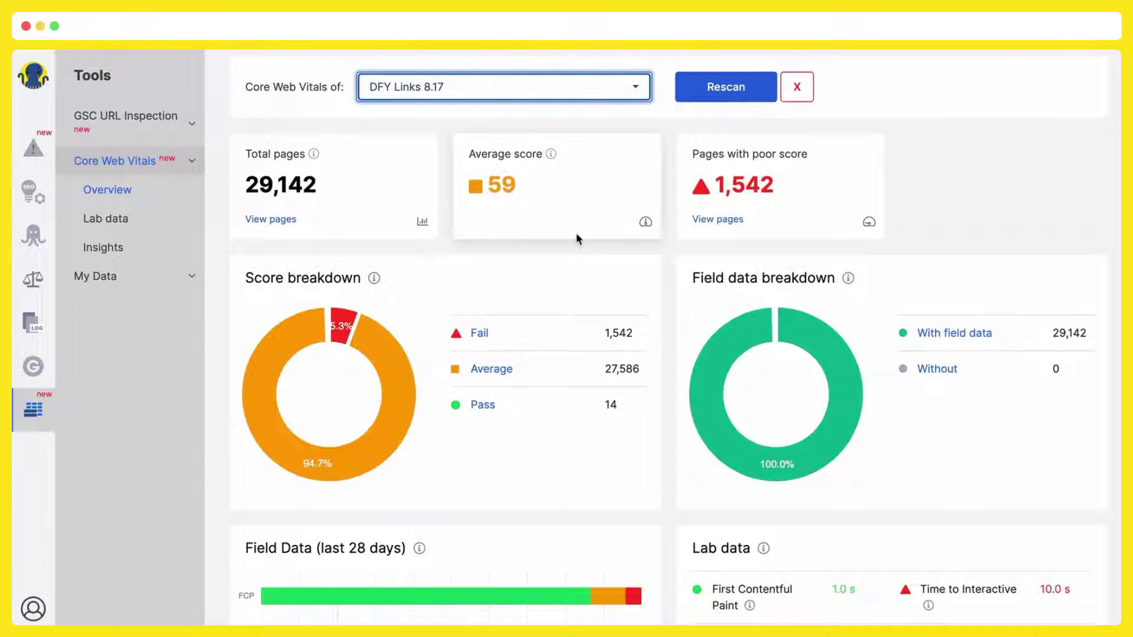
pyautogui.scroll(-6, 577, 238)
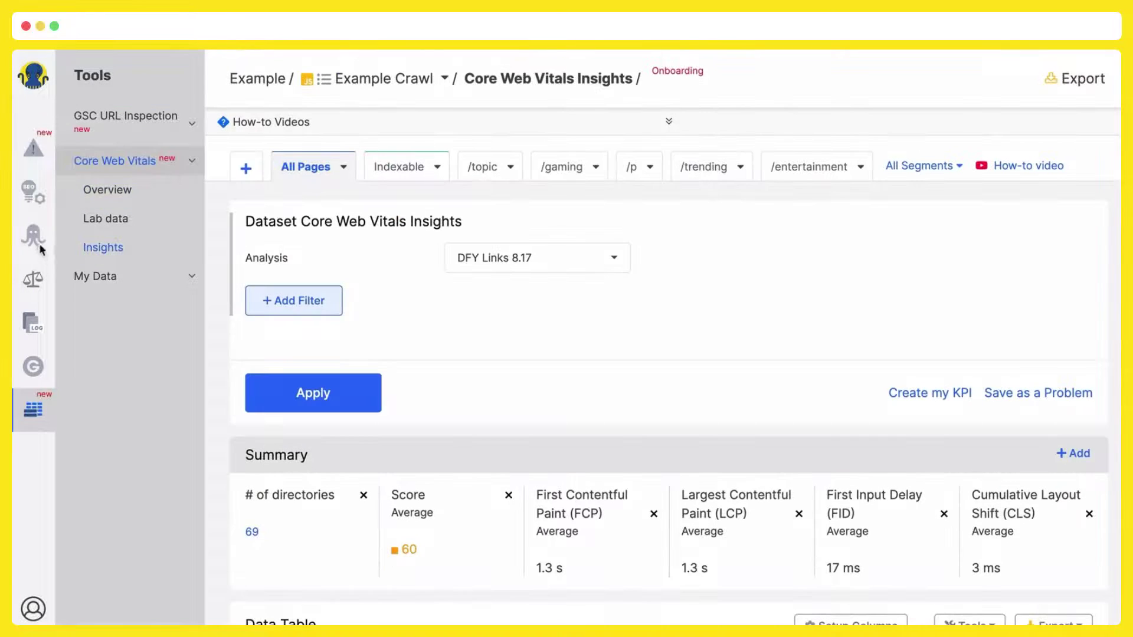
pyautogui.click(34, 236)
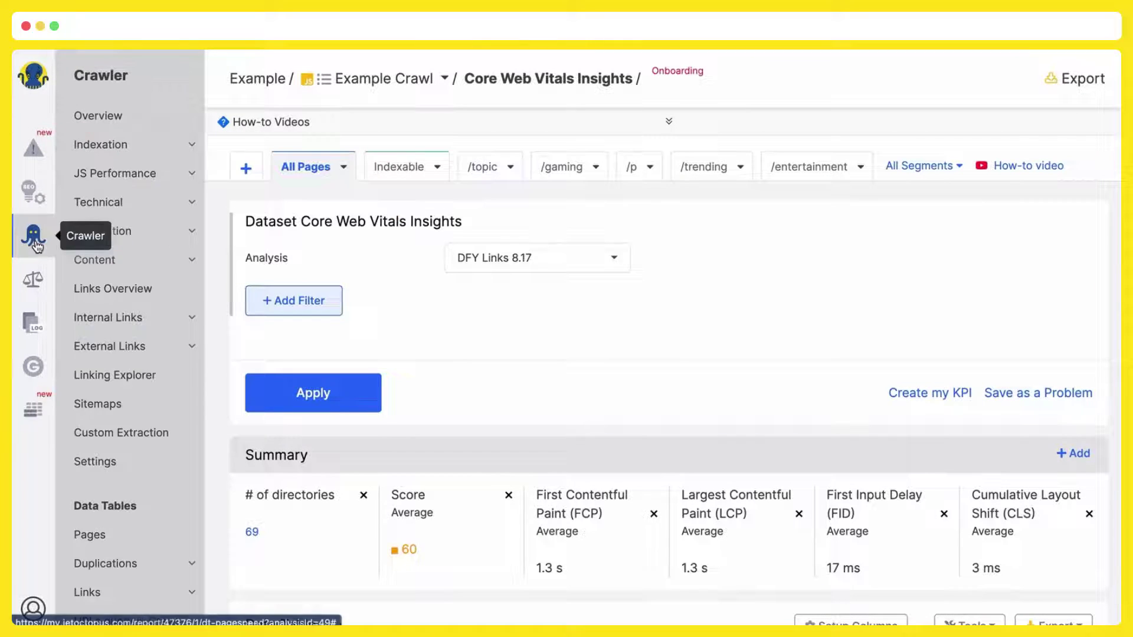
# Open Custom Extraction and scroll through the Category field's values distribution.
pyautogui.click(129, 440)
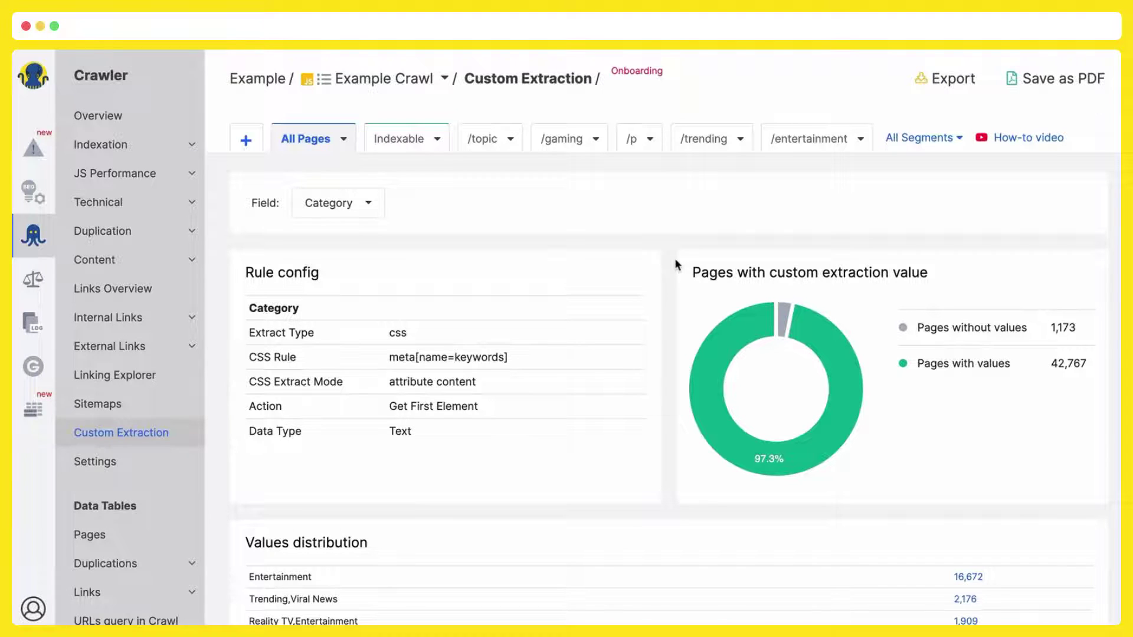
pyautogui.scroll(-9, 676, 264)
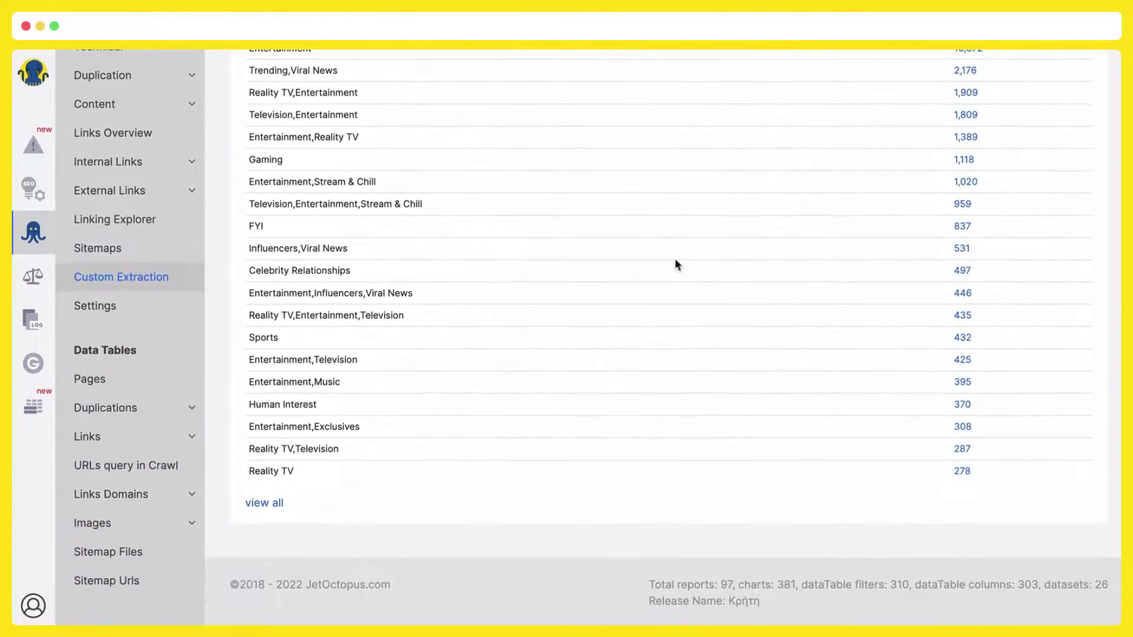
pyautogui.scroll(9, 676, 264)
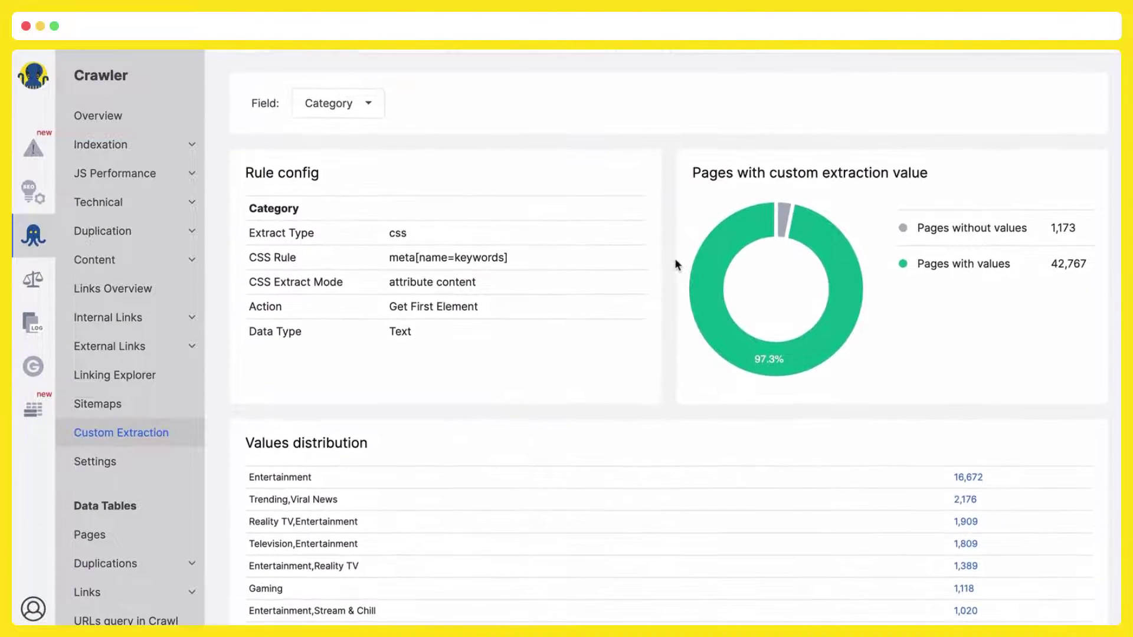
pyautogui.scroll(2, 677, 265)
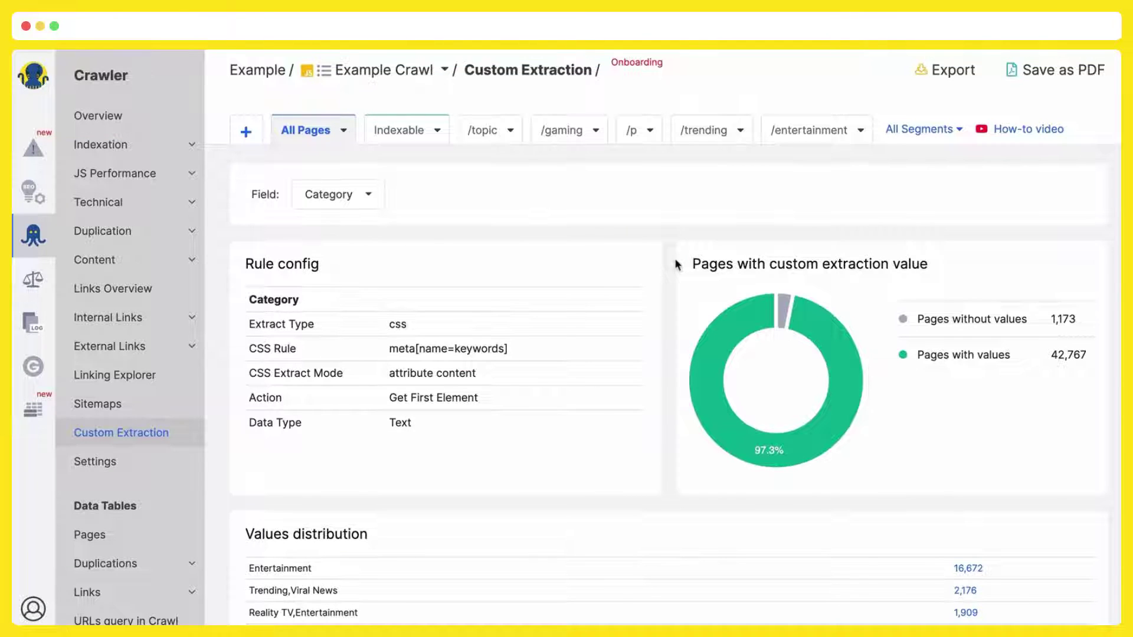
pyautogui.scroll(1, 597, 261)
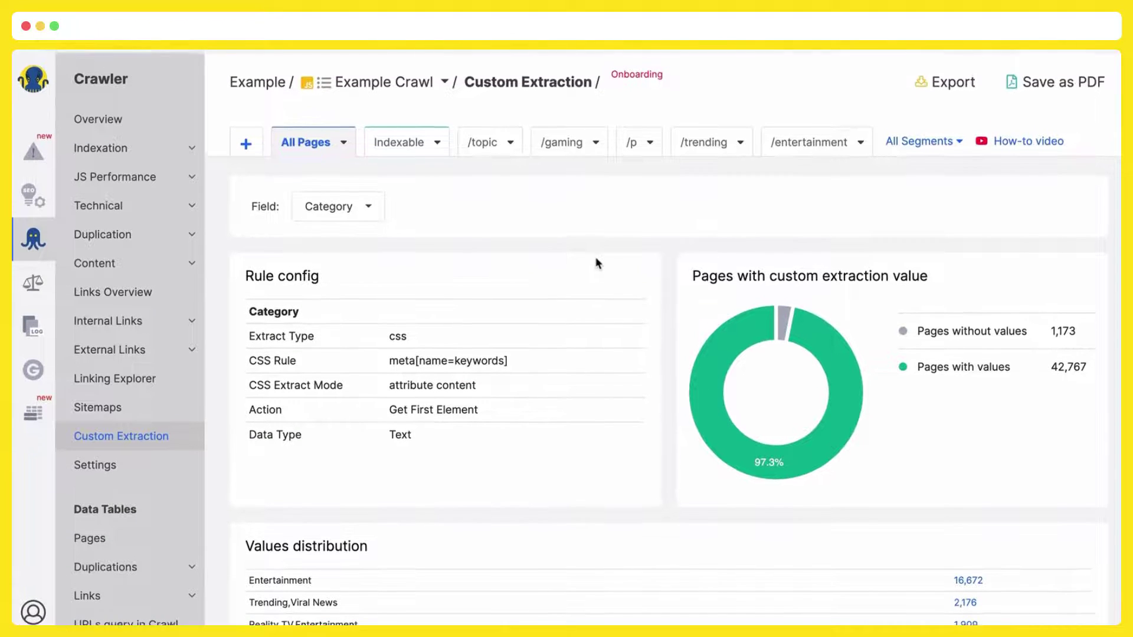
pyautogui.scroll(-2, 597, 262)
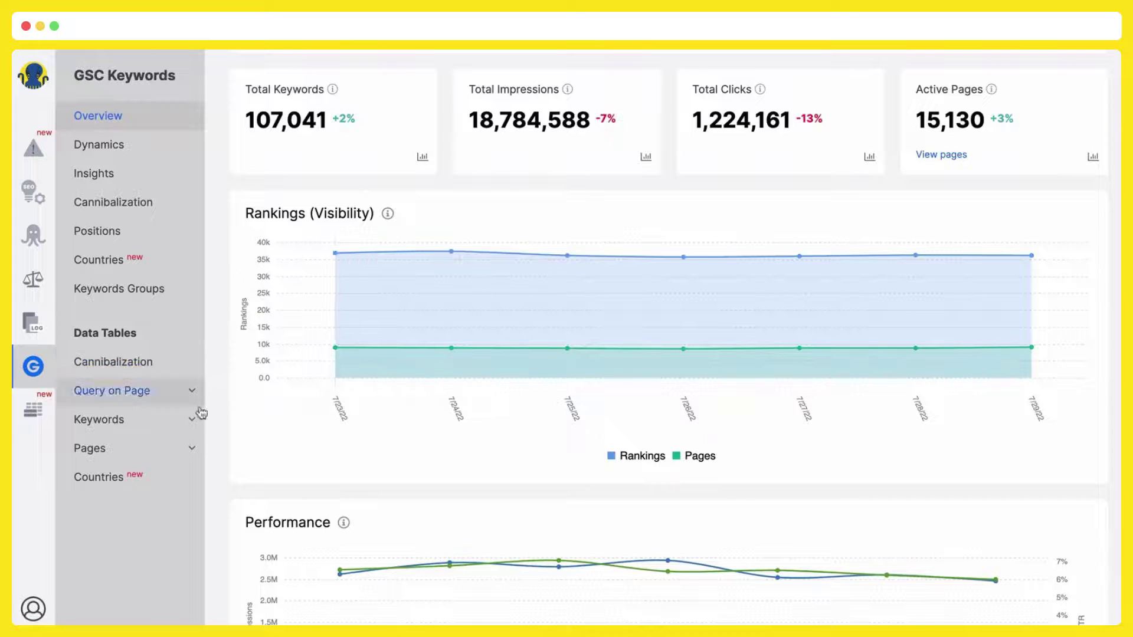
# Expand the keyword tables, scroll the overview's device and country charts, and open New Keywords.
pyautogui.click(193, 426)
pyautogui.scroll(-4, 190, 424)
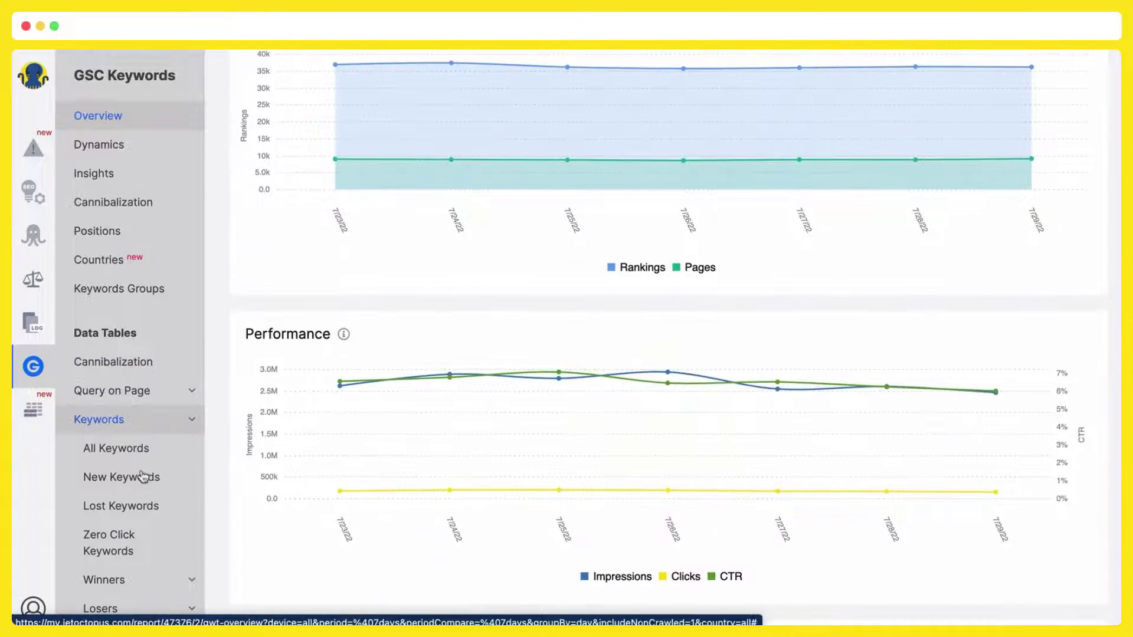
pyautogui.scroll(-2, 108, 451)
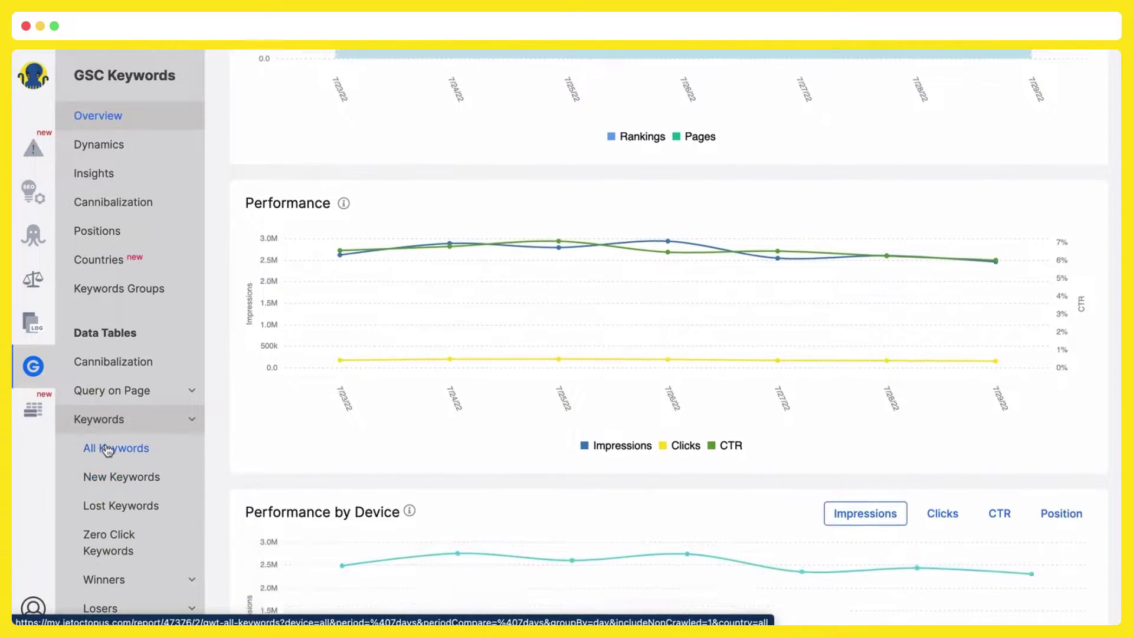
pyautogui.scroll(-6, 119, 495)
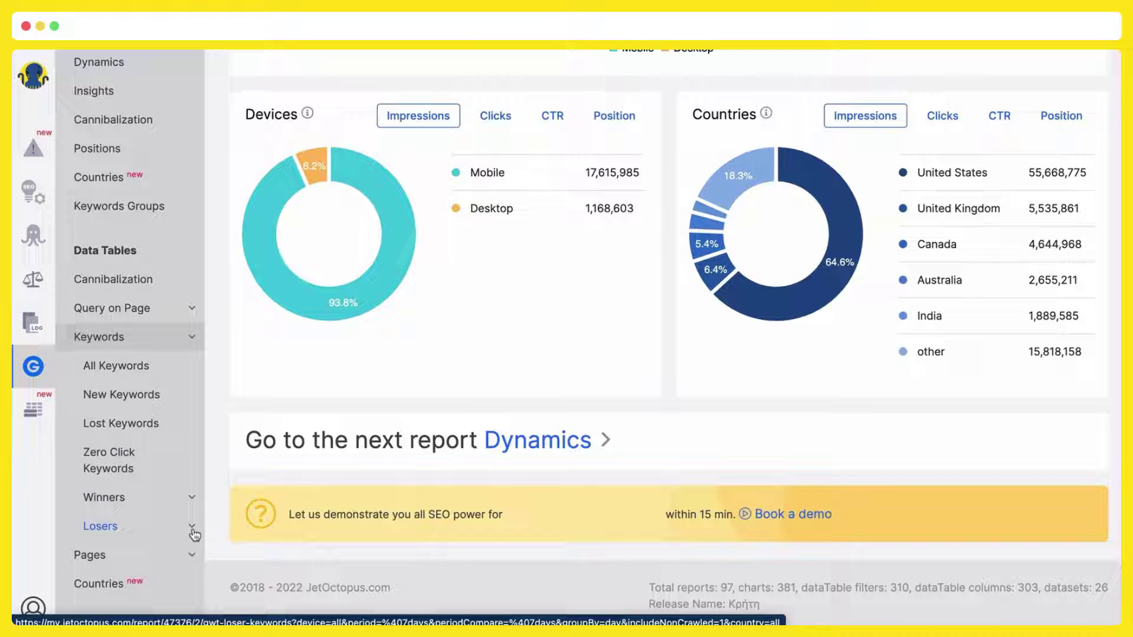
pyautogui.click(140, 400)
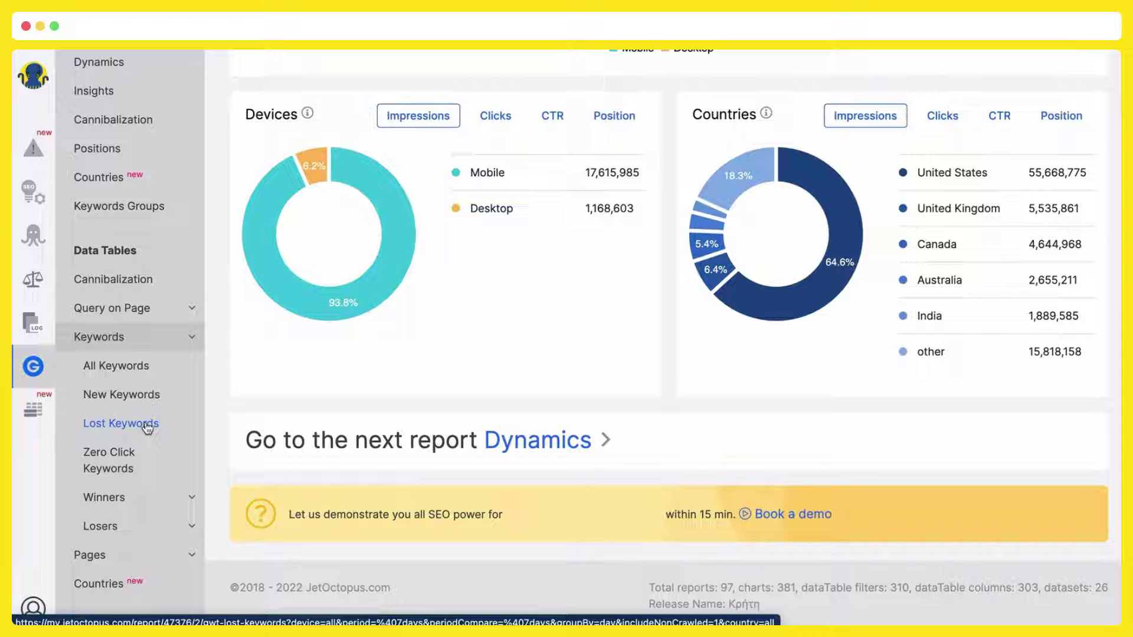
# Browse the Lost Keywords and Zero Click Keywords reports, then open keyword Winners.
pyautogui.click(147, 429)
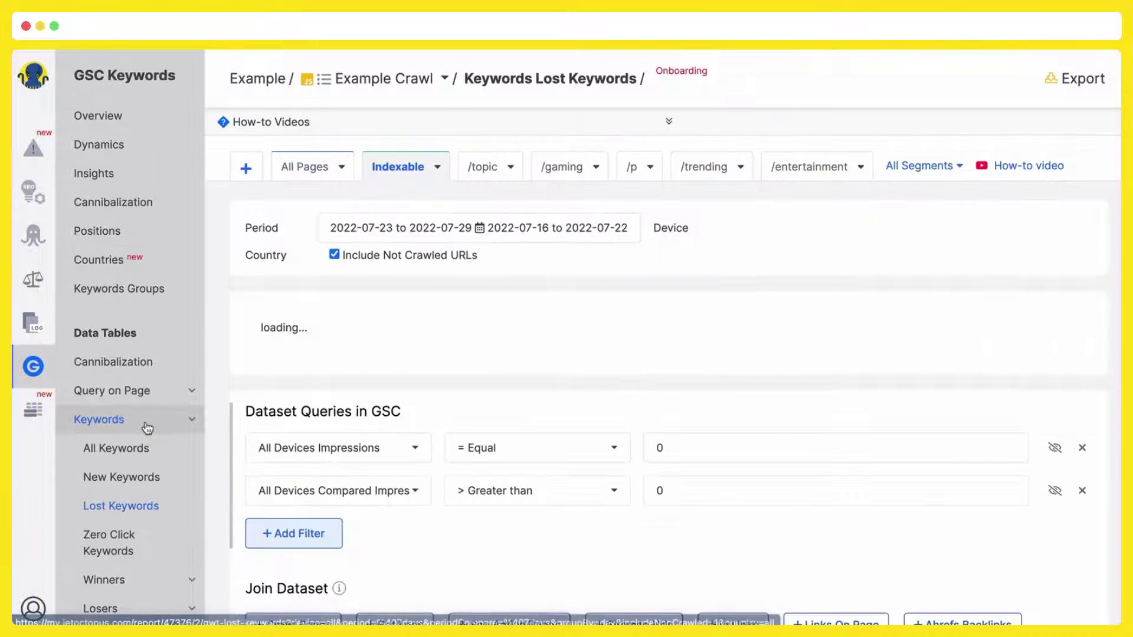
pyautogui.scroll(-8, 147, 427)
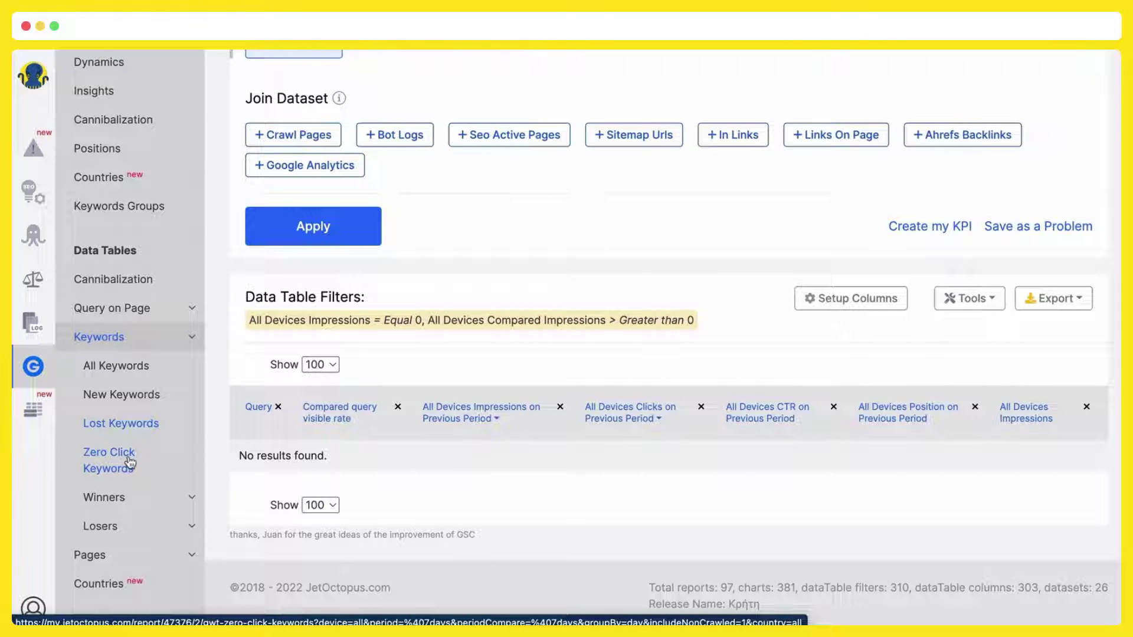
pyautogui.click(130, 463)
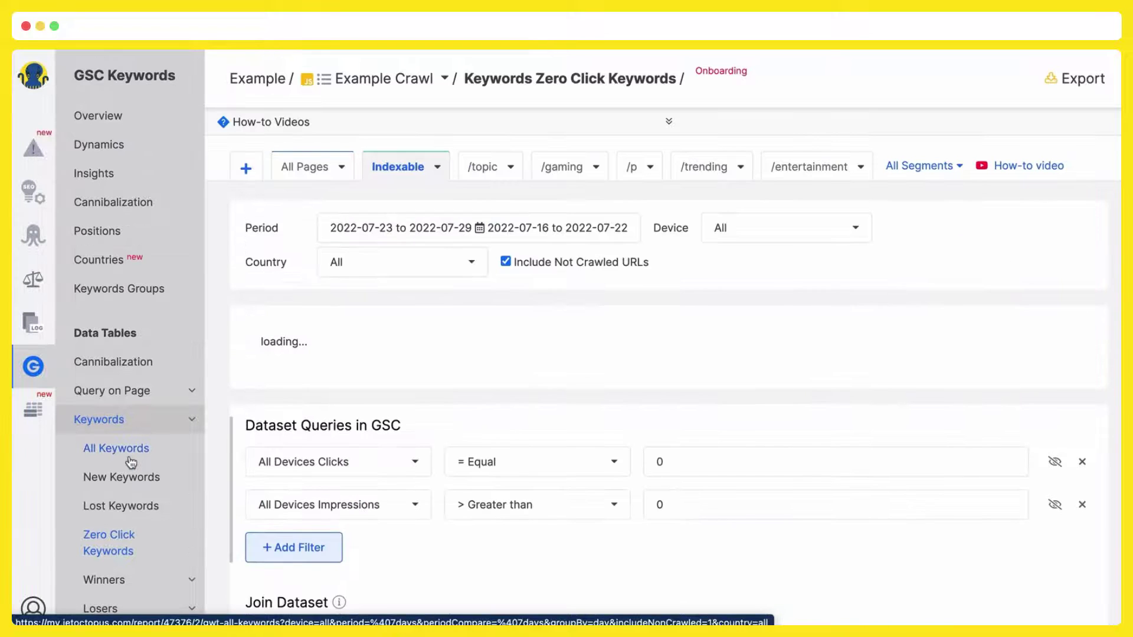
pyautogui.scroll(-4, 130, 462)
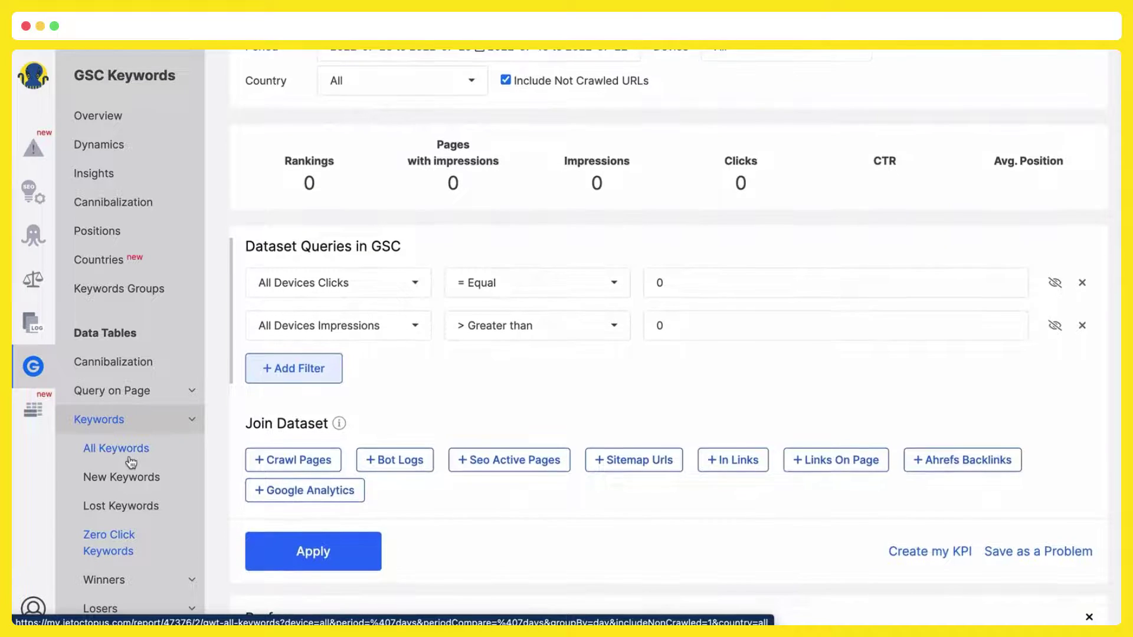
pyautogui.scroll(-2, 130, 462)
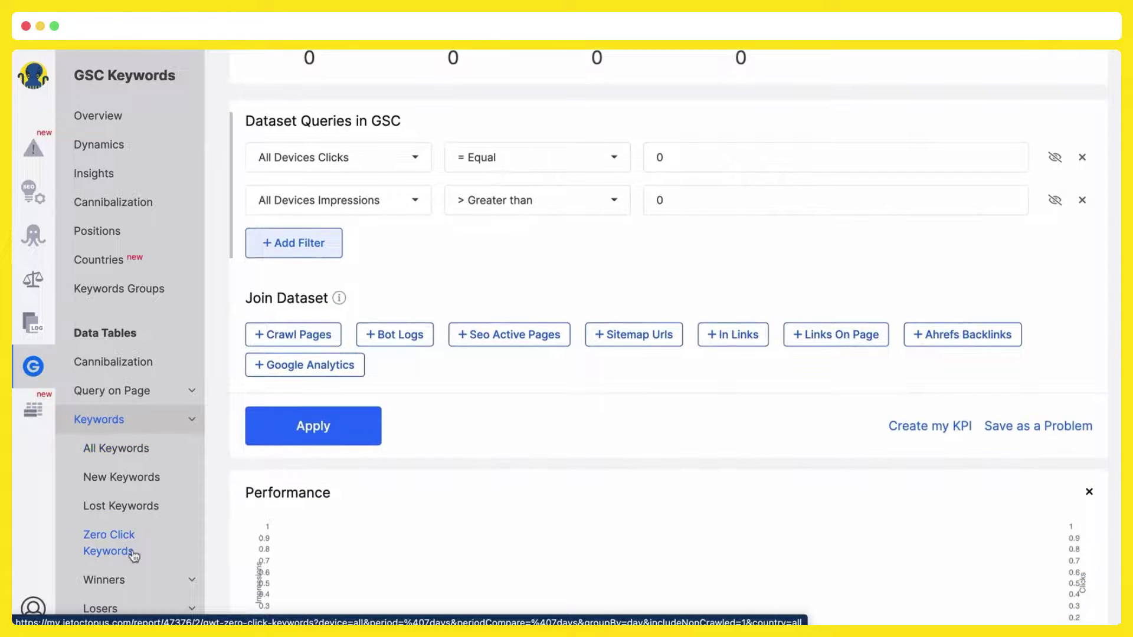
pyautogui.scroll(-8, 134, 555)
pyautogui.click(104, 396)
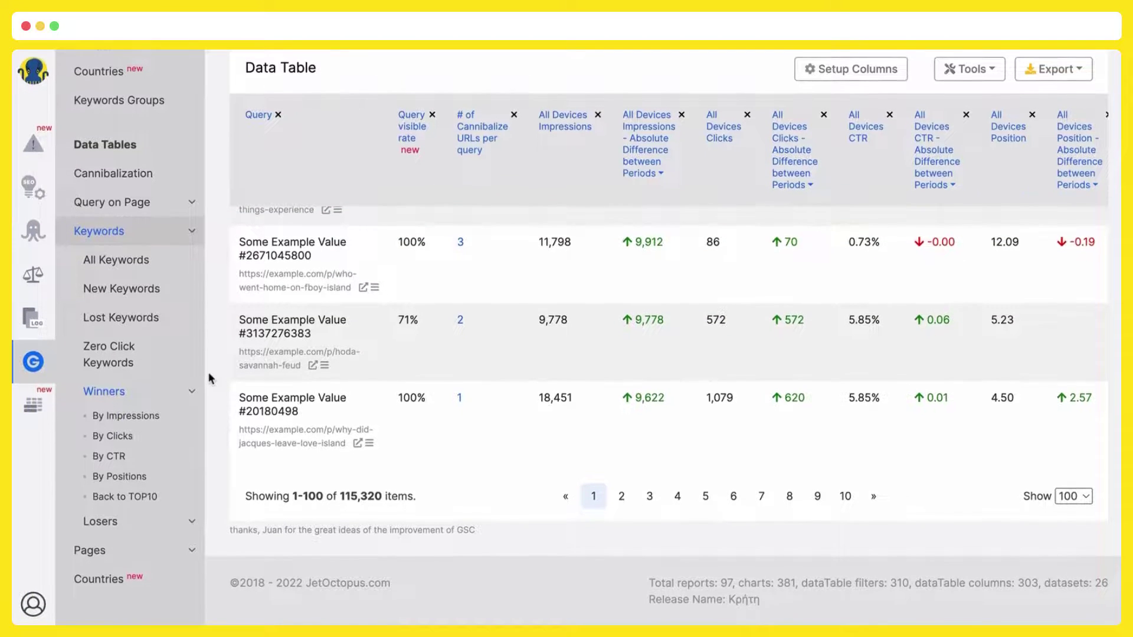
# Open the keyword Losers table, led by a -9,341 impressions drop.
pyautogui.click(189, 528)
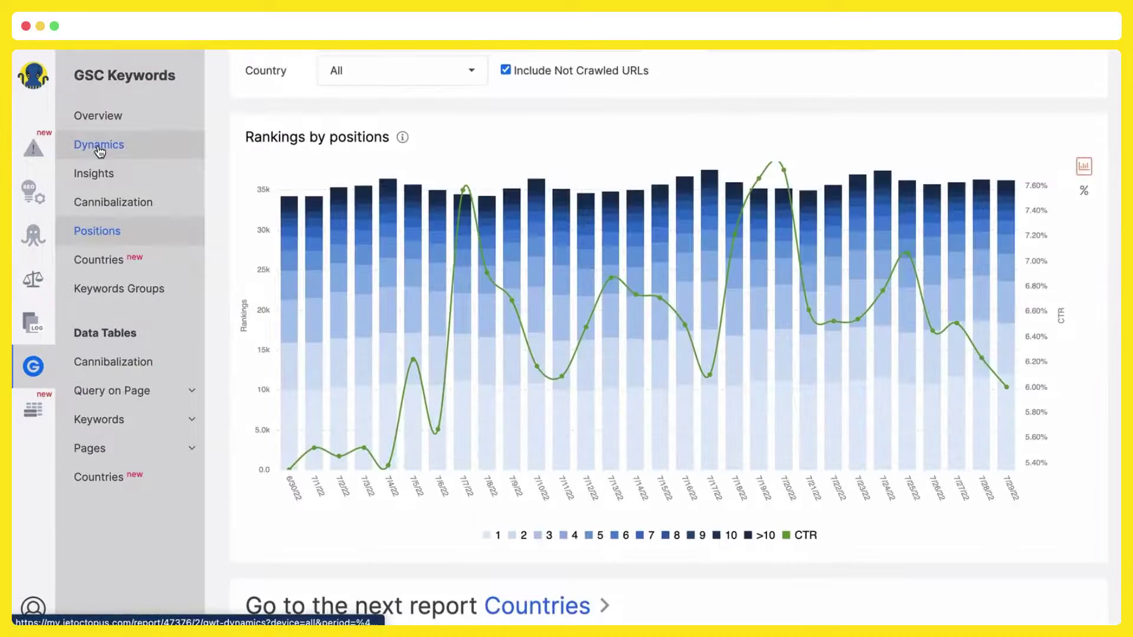
# Open the Dynamics report and keep its period at 30 Days.
pyautogui.click(99, 145)
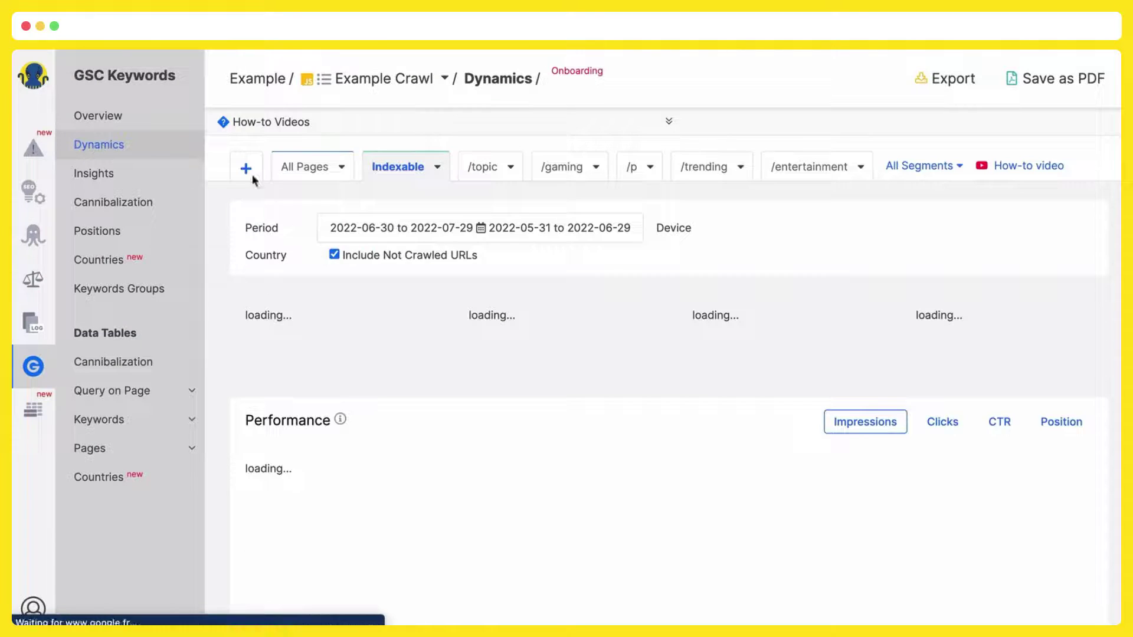
pyautogui.scroll(-2, 433, 226)
pyautogui.scroll(-2, 433, 227)
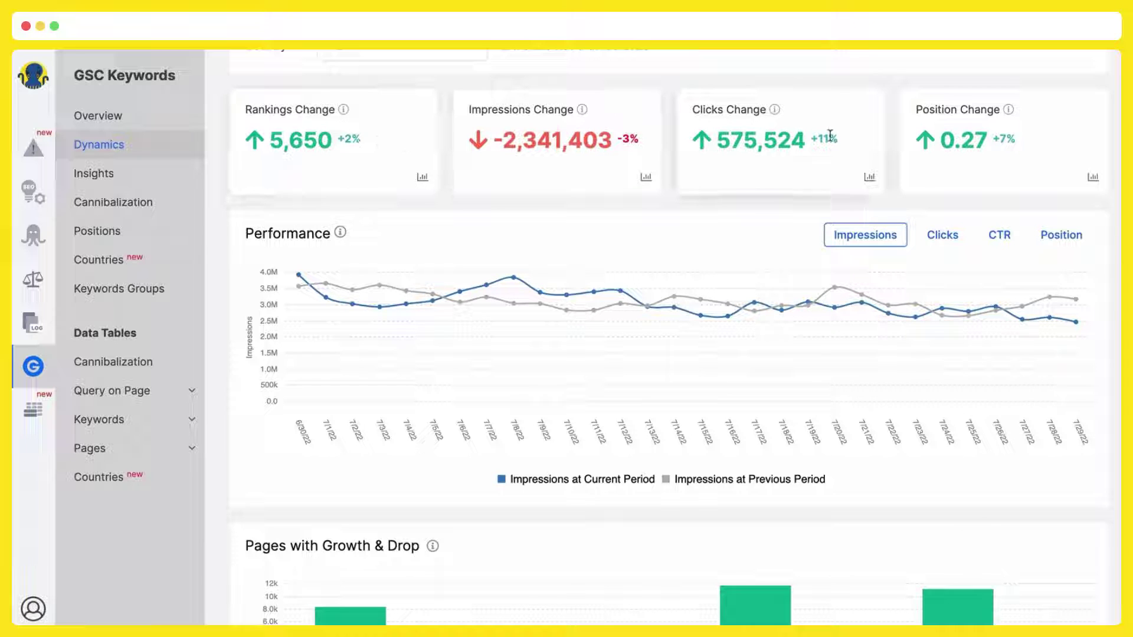
pyautogui.scroll(1, 786, 138)
pyautogui.scroll(2, 752, 190)
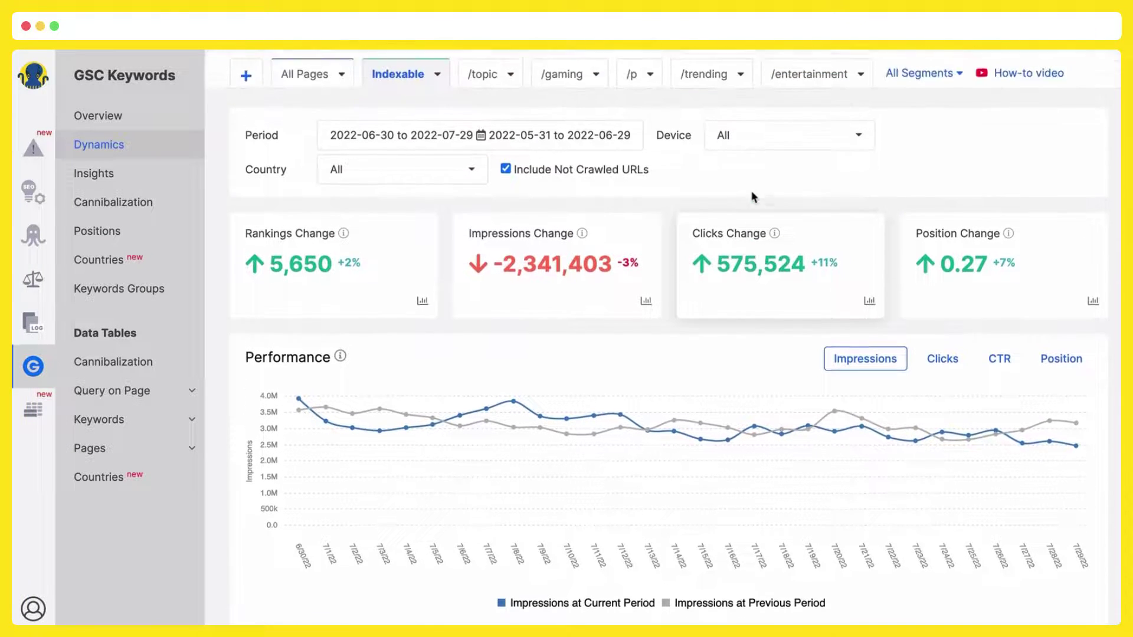
pyautogui.click(584, 181)
pyautogui.click(511, 243)
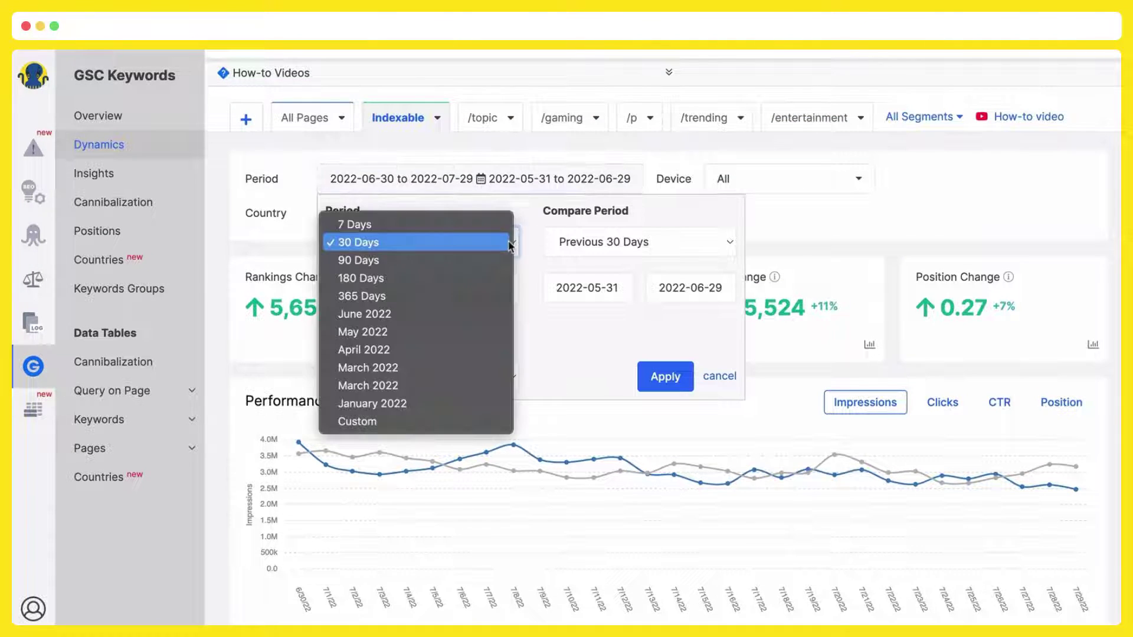
pyautogui.click(508, 243)
# Switch the Performance chart to Position and drill into pages with clicks gains over 10.
pyautogui.scroll(-4, 997, 227)
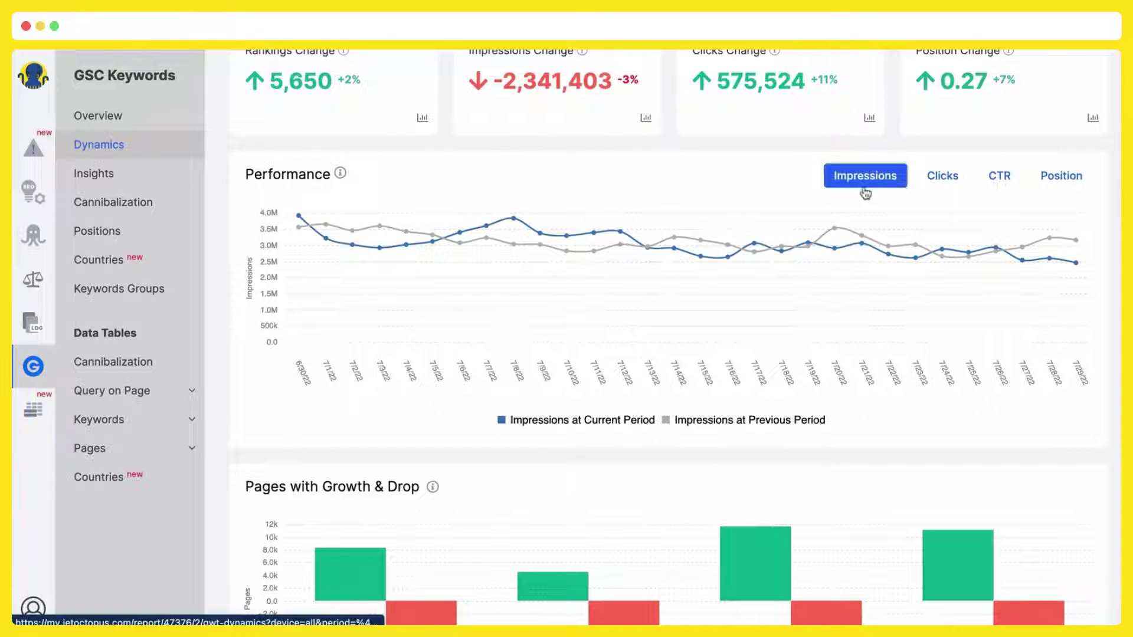
pyautogui.click(1061, 176)
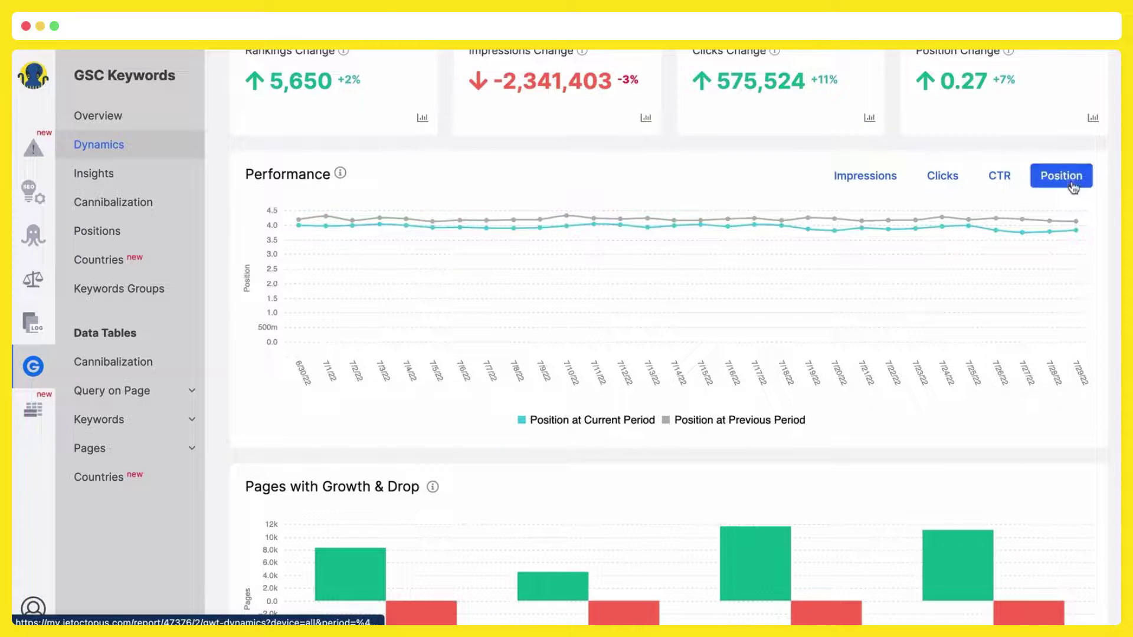
pyautogui.scroll(-4, 366, 299)
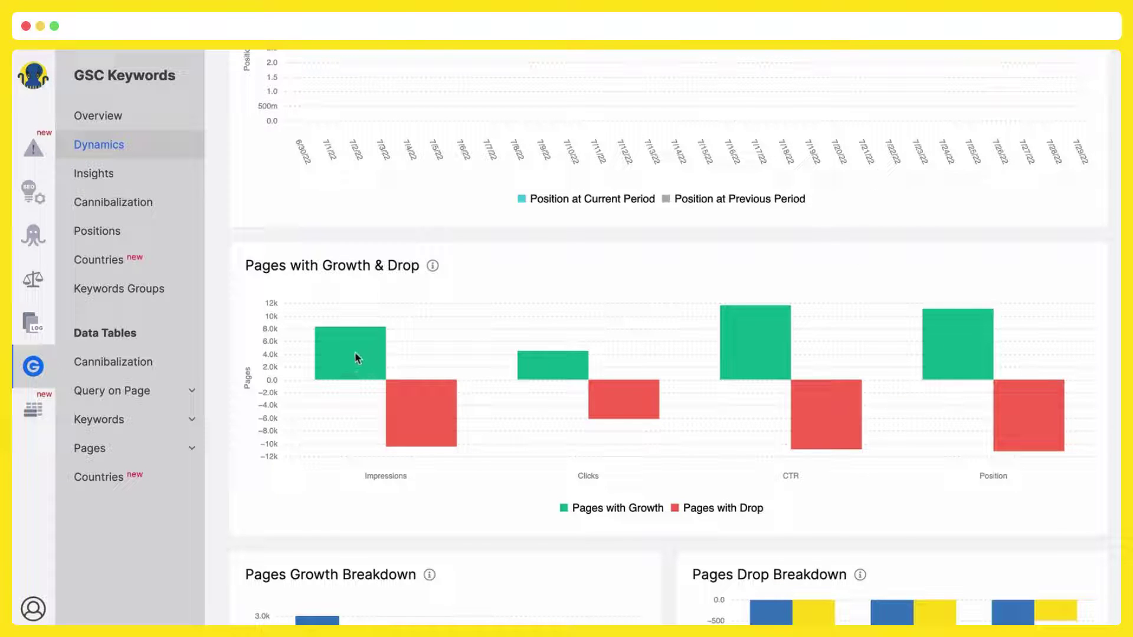
pyautogui.click(553, 371)
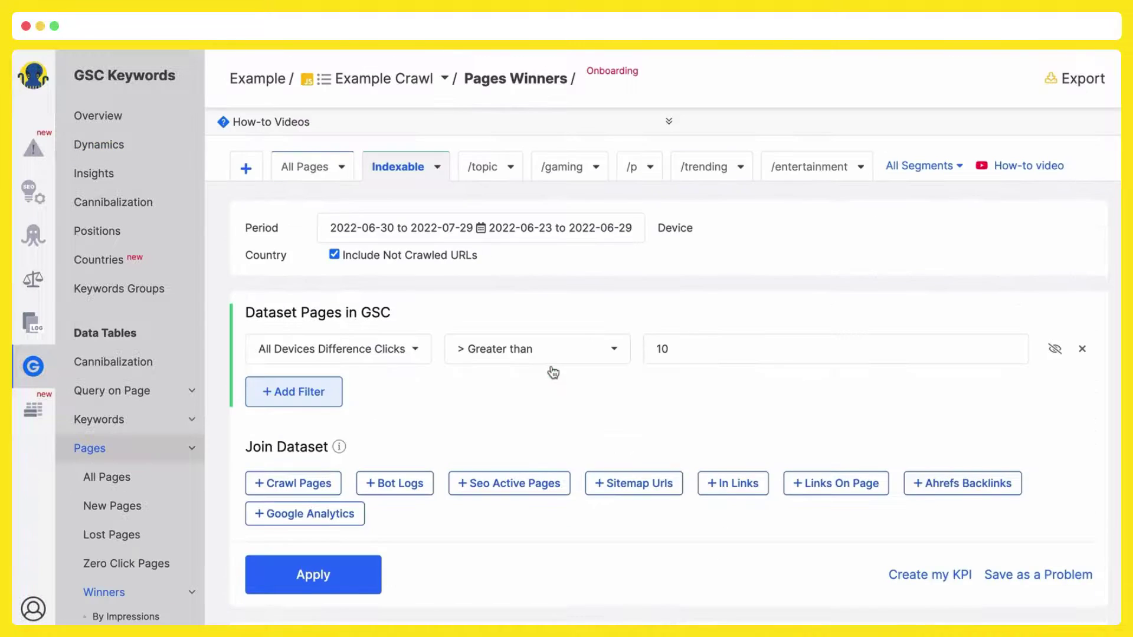
pyautogui.scroll(-8, 553, 371)
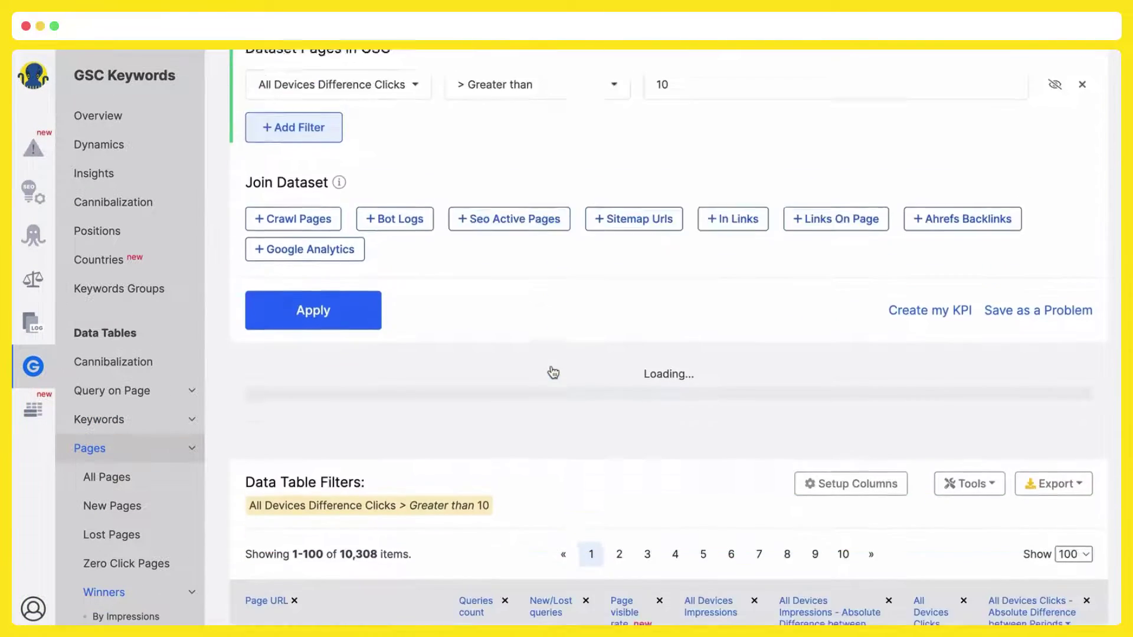
pyautogui.scroll(-5, 553, 370)
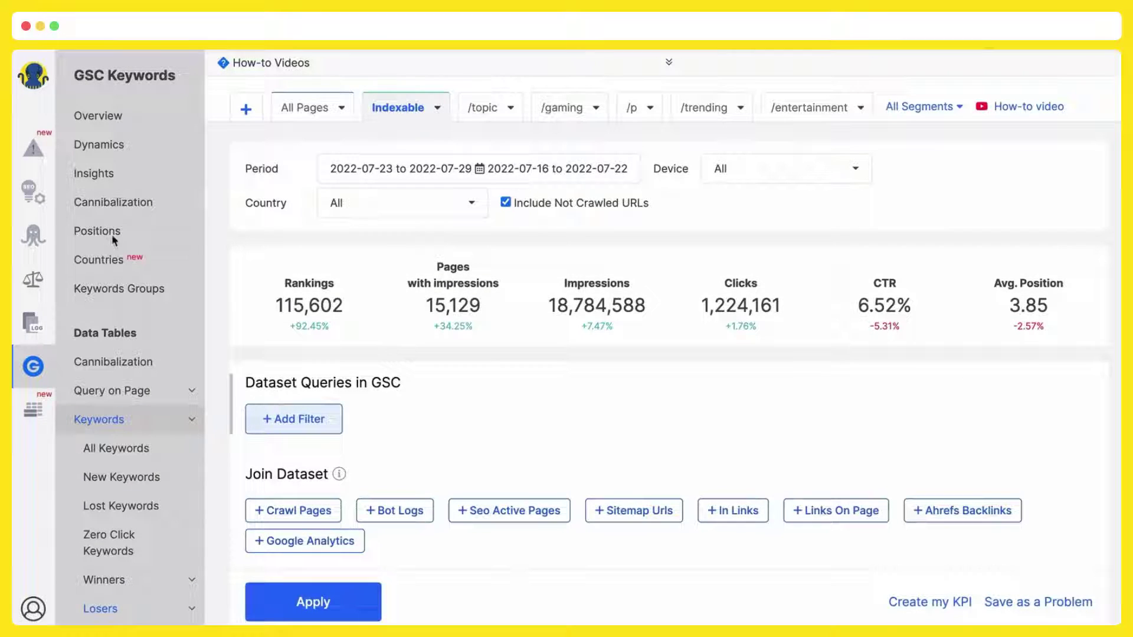
# Open Positions and apply a 30 Days period, 2022-06-30 to 2022-07-29.
pyautogui.click(109, 234)
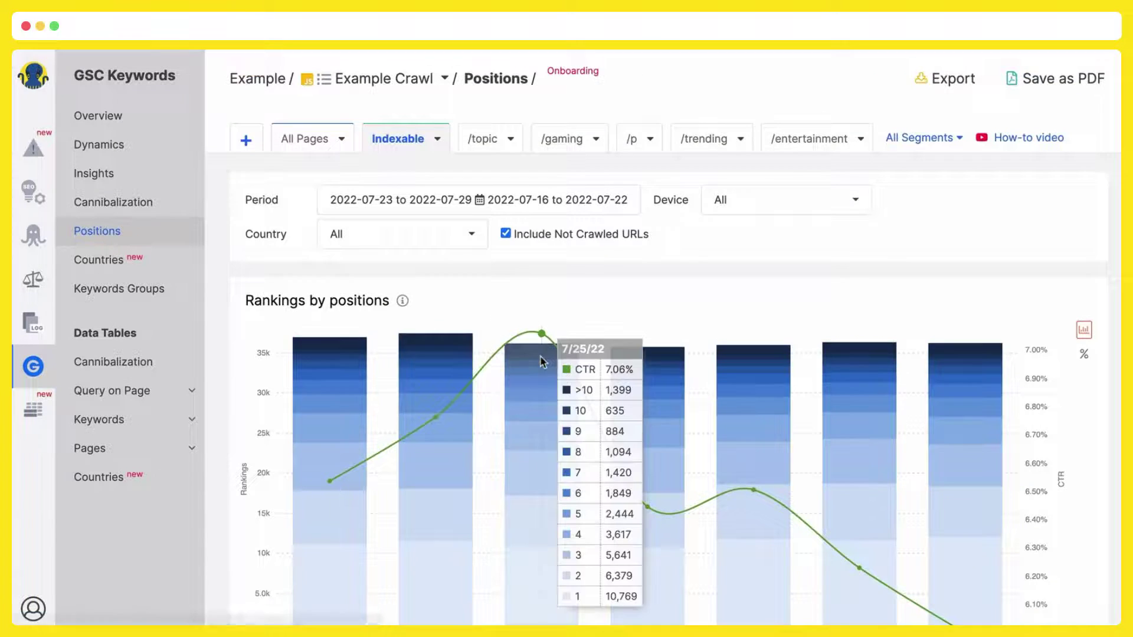
pyautogui.scroll(-3, 543, 363)
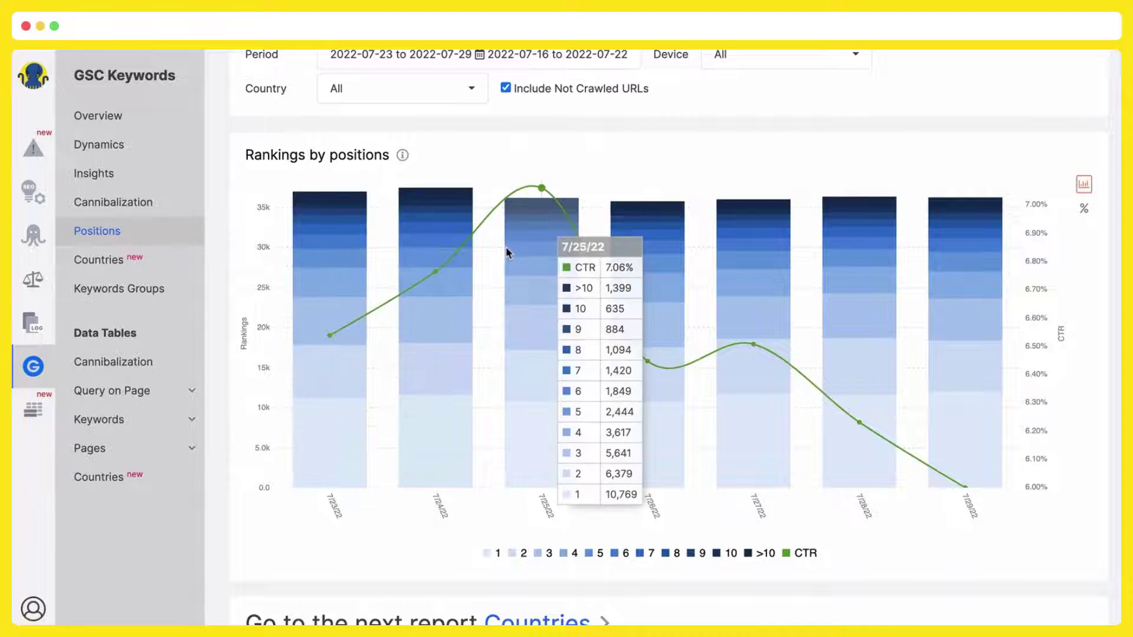
pyautogui.scroll(-2, 828, 260)
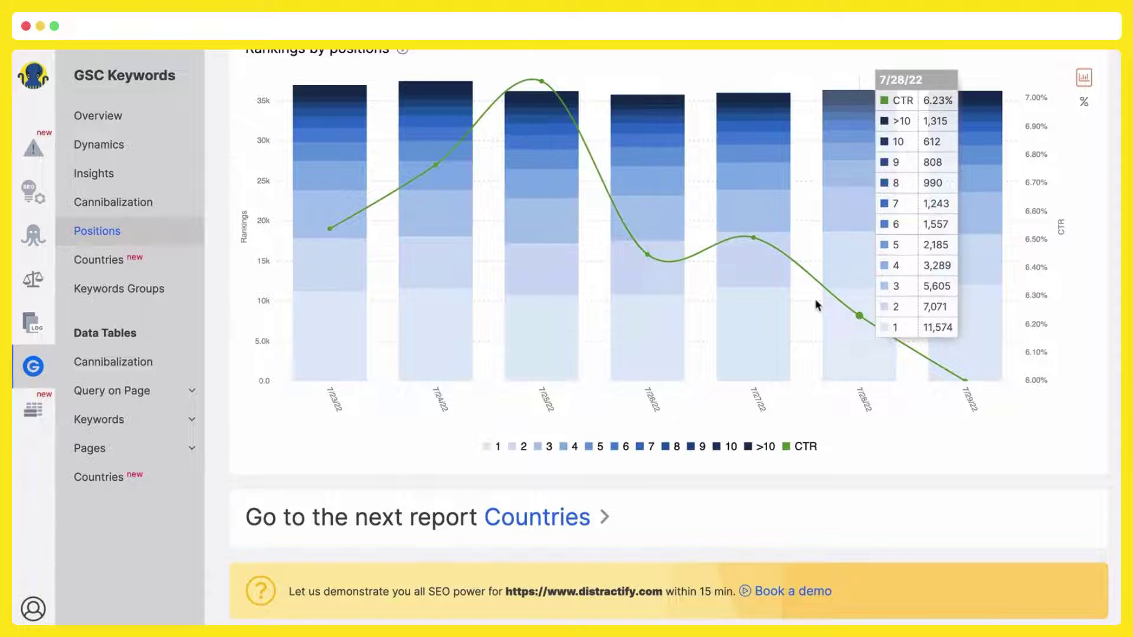
pyautogui.scroll(3, 897, 300)
pyautogui.click(518, 95)
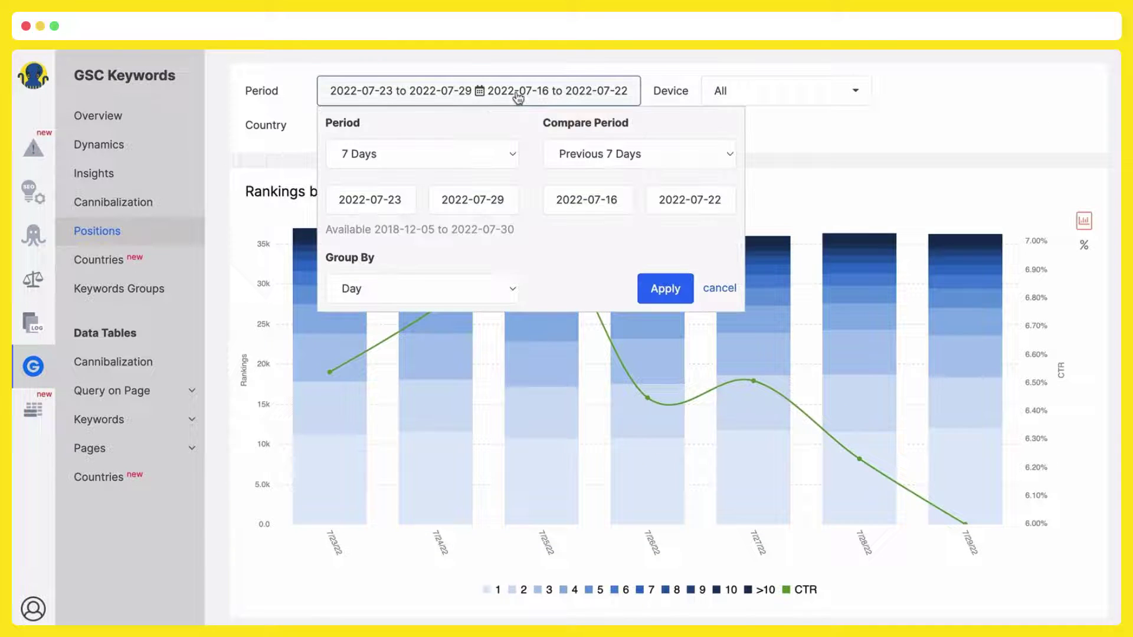
pyautogui.click(511, 155)
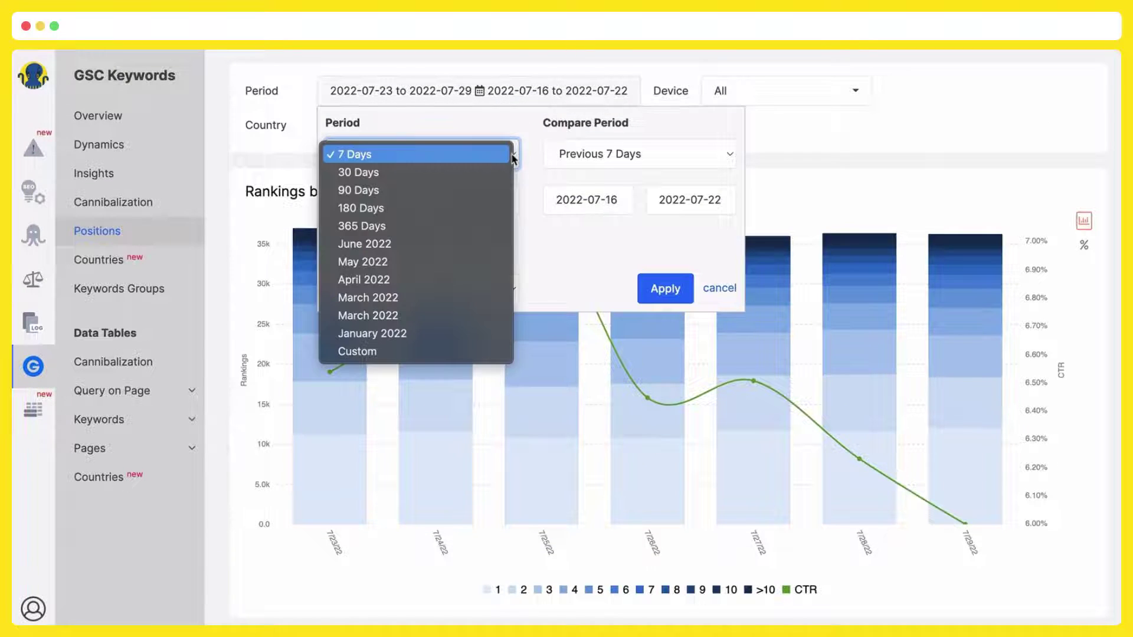
pyautogui.click(461, 173)
pyautogui.click(671, 290)
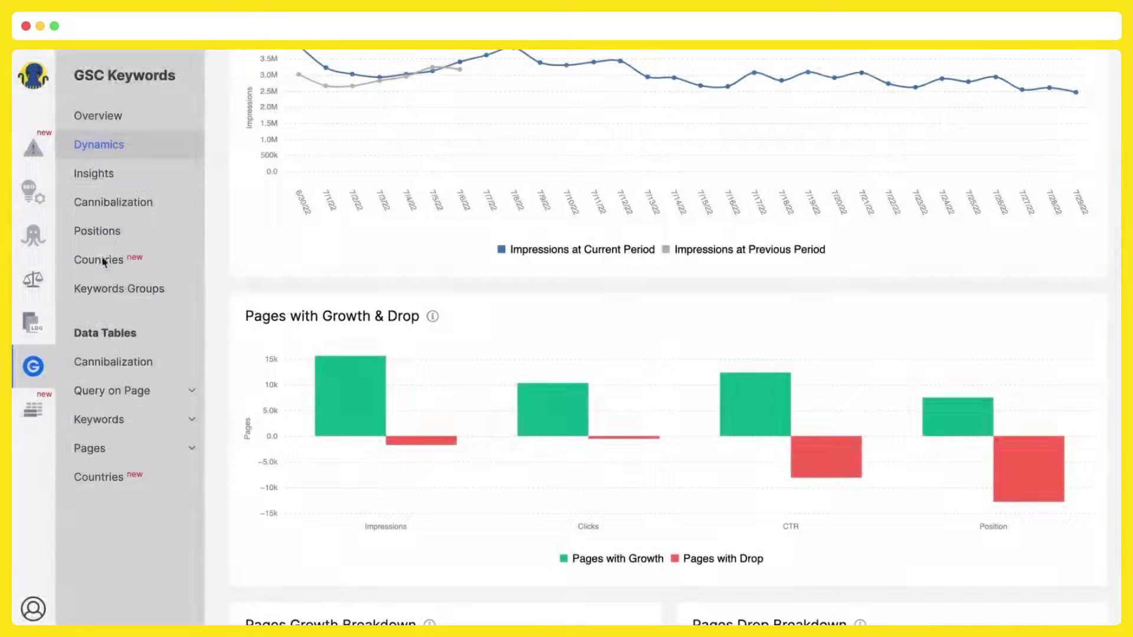
# Browse the GSC Countries report, then return to the Keywords Overview.
pyautogui.click(103, 261)
pyautogui.scroll(-4, 463, 259)
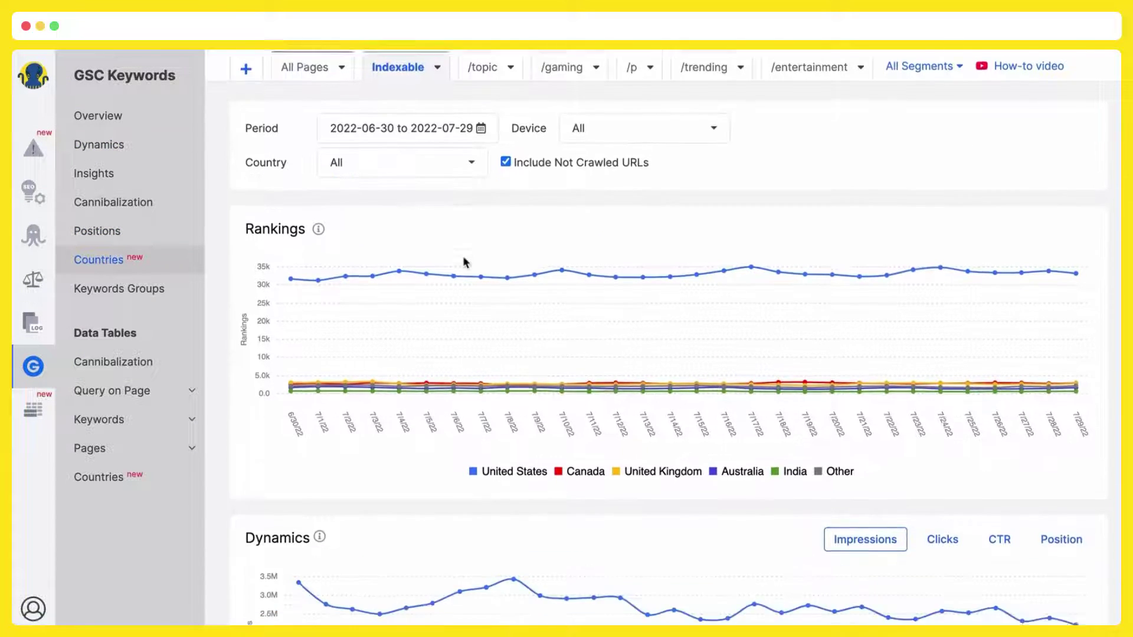
pyautogui.scroll(-6, 464, 262)
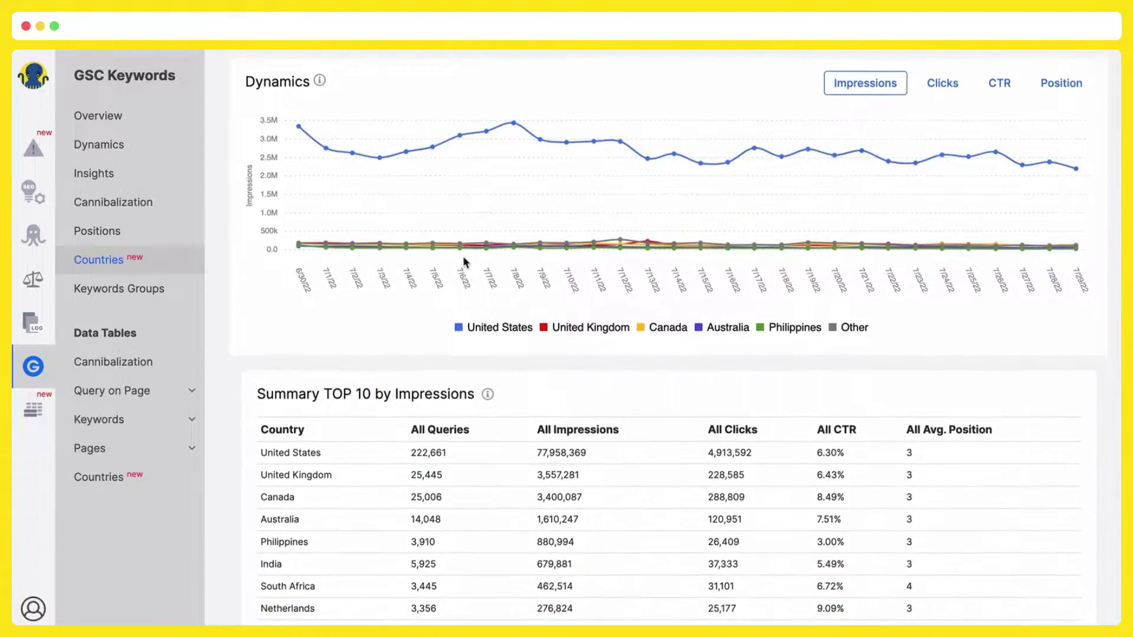
pyautogui.scroll(-2, 463, 256)
pyautogui.scroll(9, 462, 256)
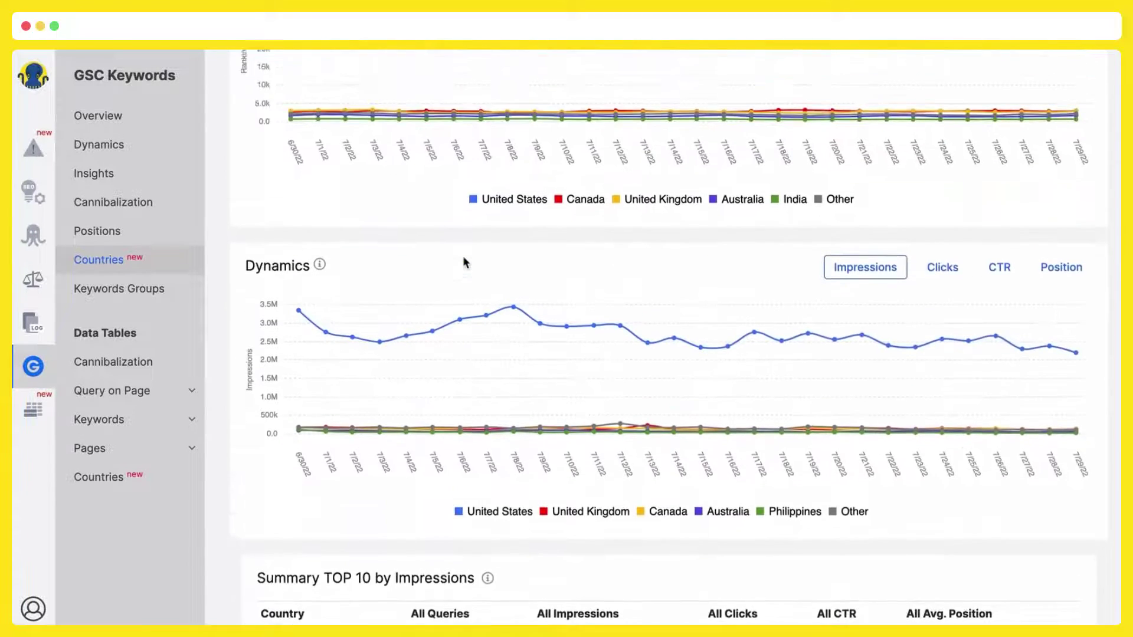
pyautogui.click(100, 117)
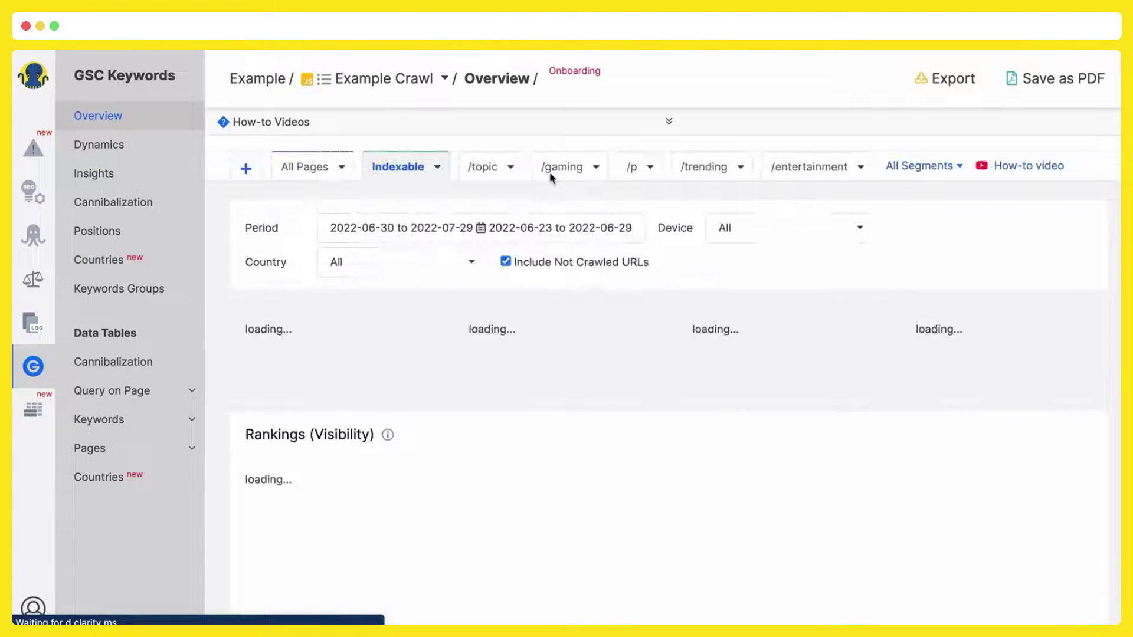
# Filter the Keywords Overview by country to United Kingdom and review the updated charts.
pyautogui.click(468, 261)
pyautogui.scroll(-1, 444, 205)
pyautogui.scroll(-5, 444, 204)
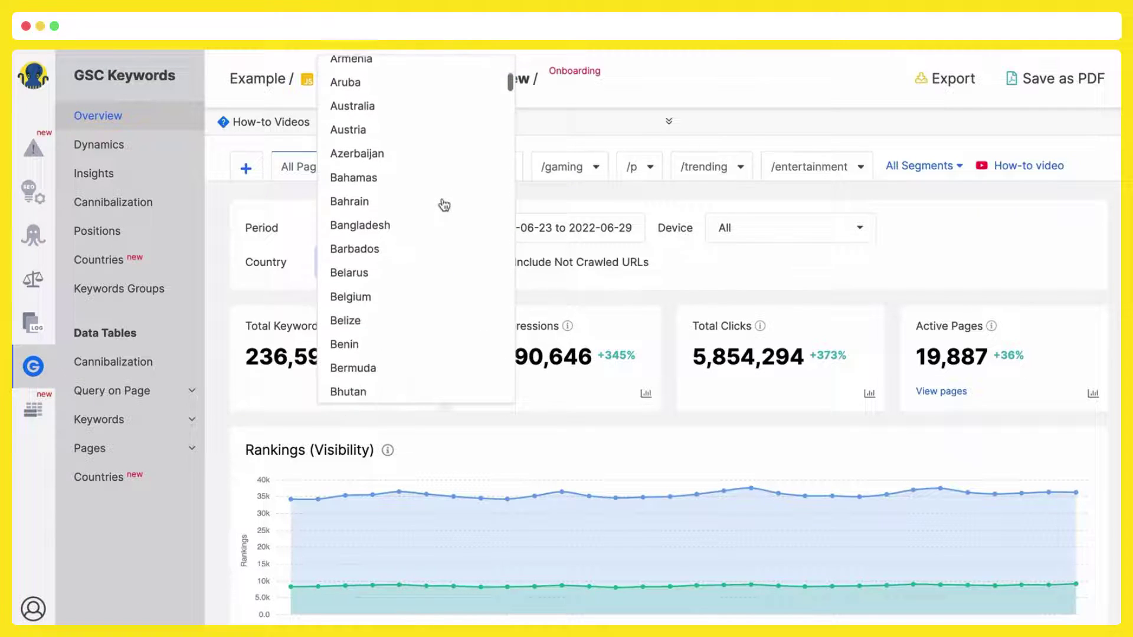
pyautogui.write('un')
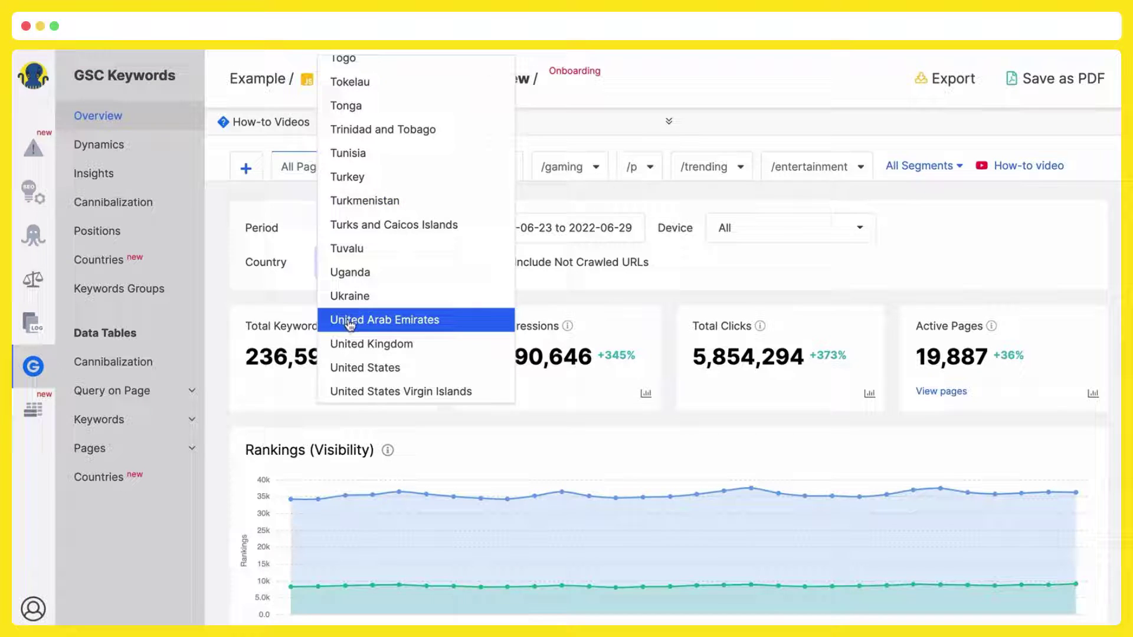
pyautogui.click(353, 344)
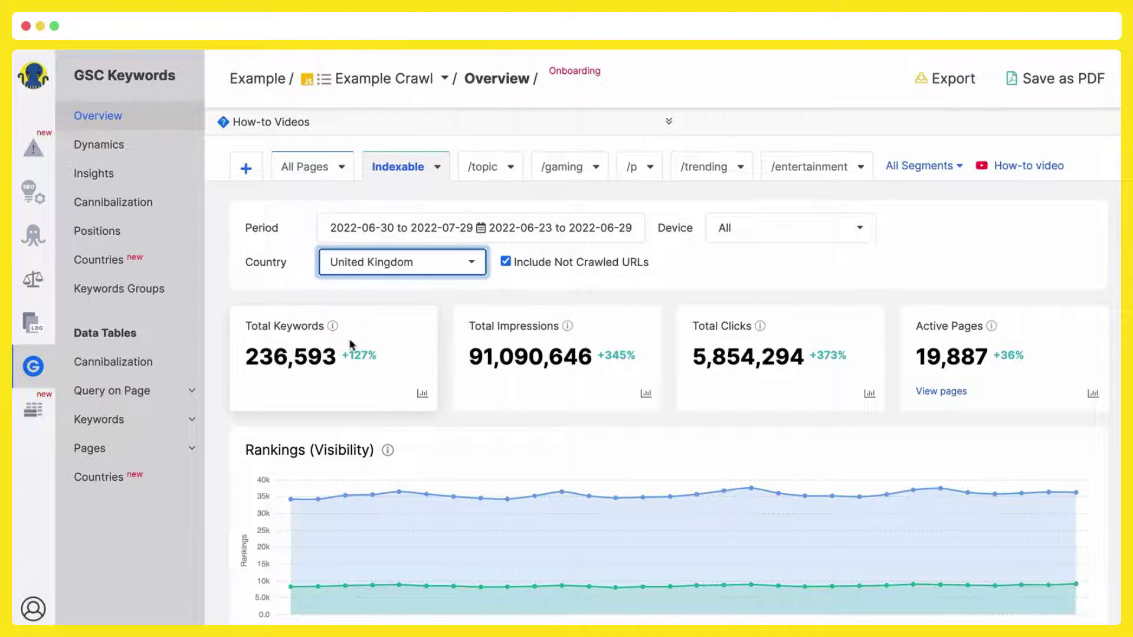
pyautogui.scroll(-9, 436, 284)
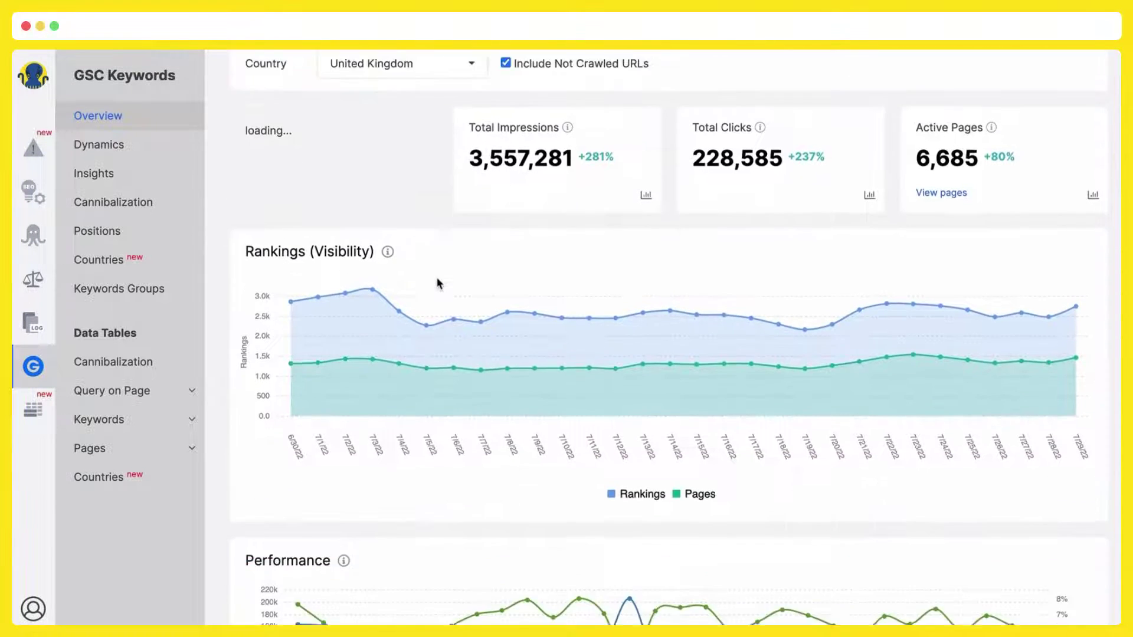
pyautogui.scroll(-5, 436, 282)
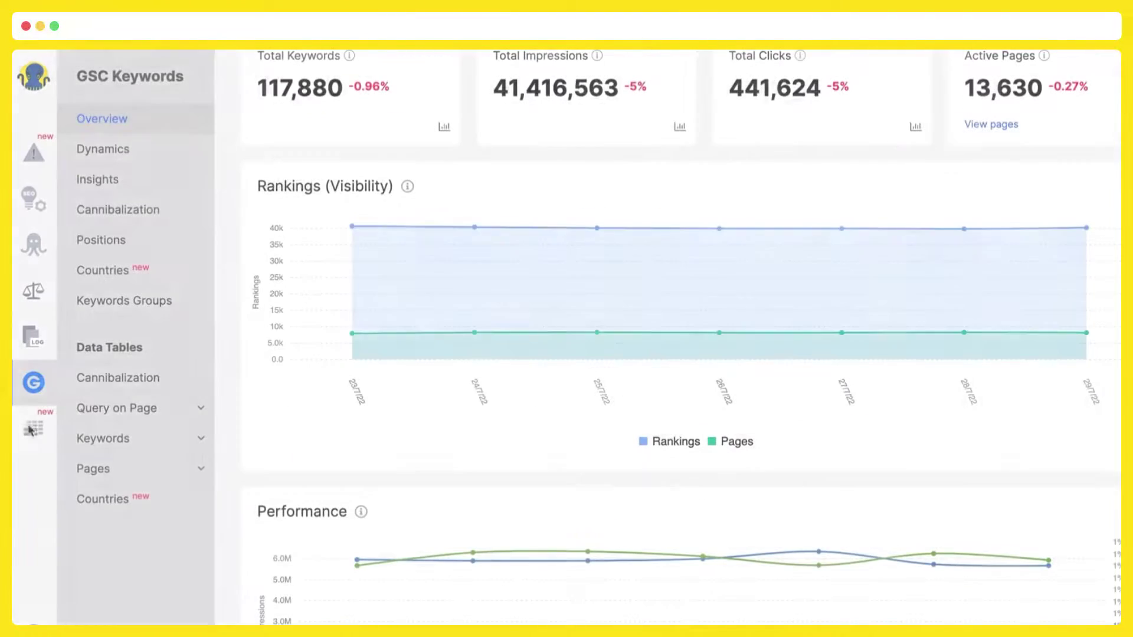
# Go to Tools and open the GSC URL Inspection Overview.
pyautogui.click(29, 430)
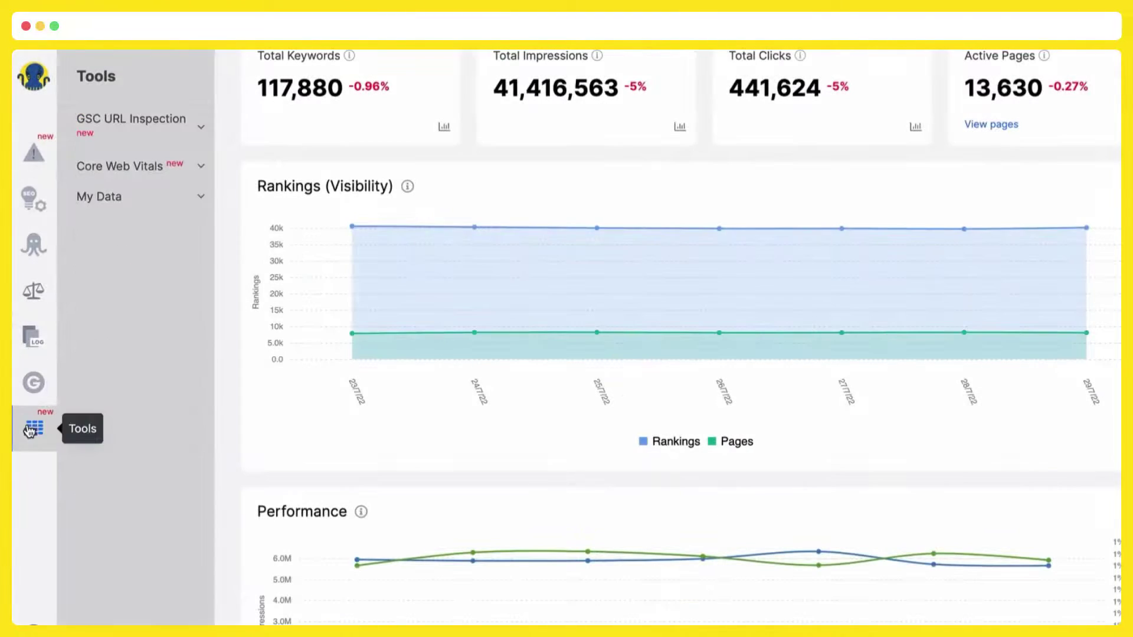
pyautogui.click(161, 120)
pyautogui.click(149, 171)
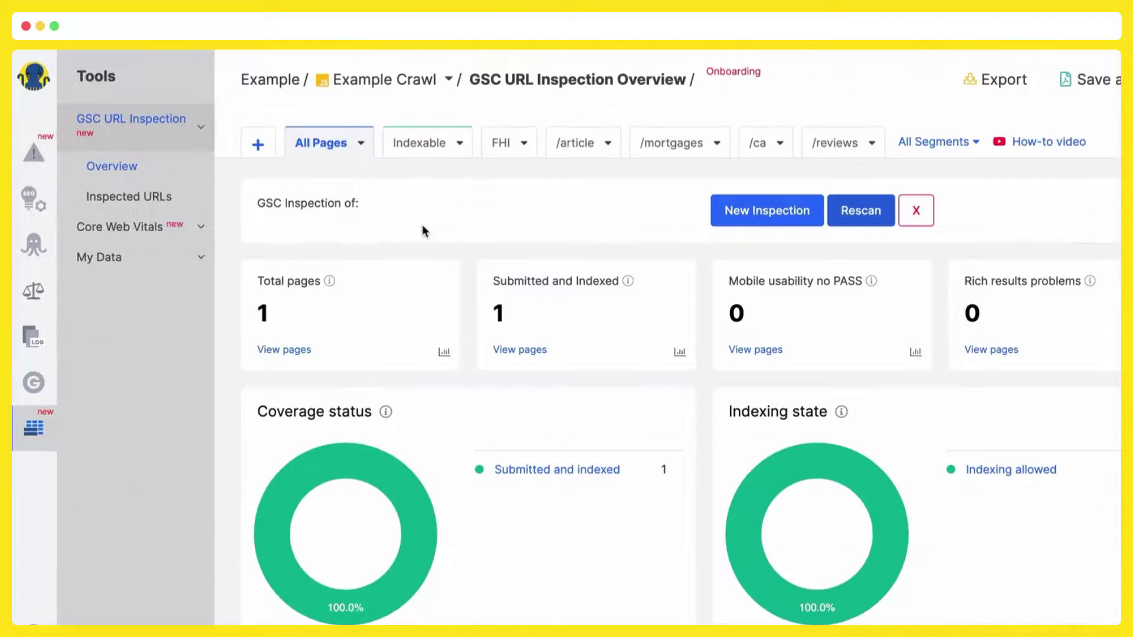
# Load the CCF Credit Cards inspection and scroll through its 613-page results charts.
pyautogui.click(619, 220)
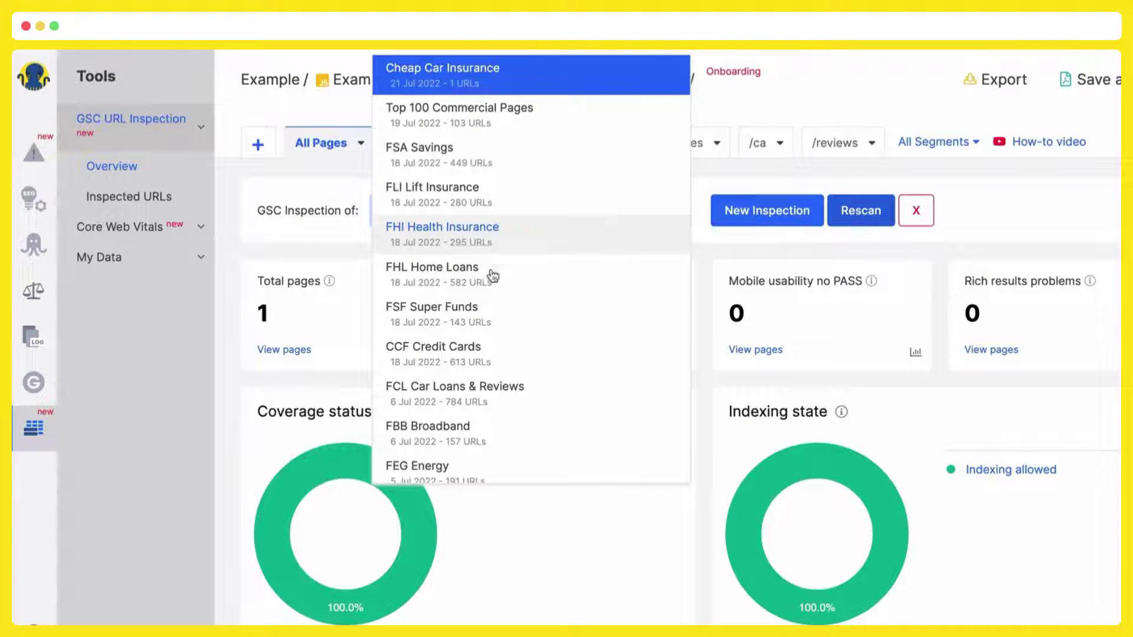
pyautogui.click(435, 361)
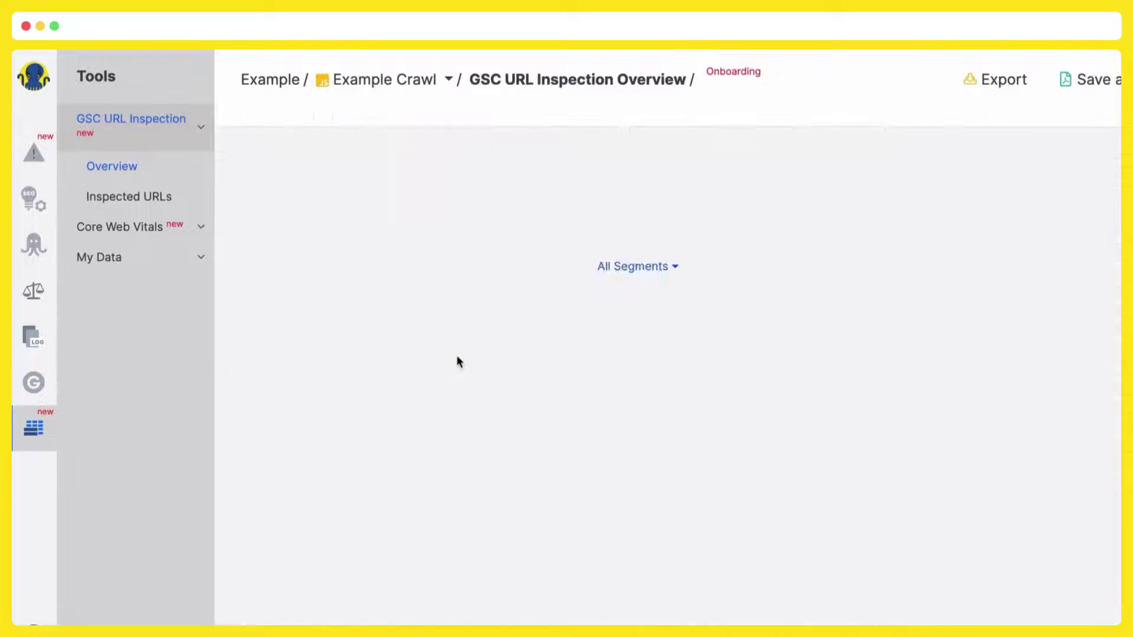
pyautogui.scroll(-2, 458, 361)
pyautogui.scroll(-1, 456, 355)
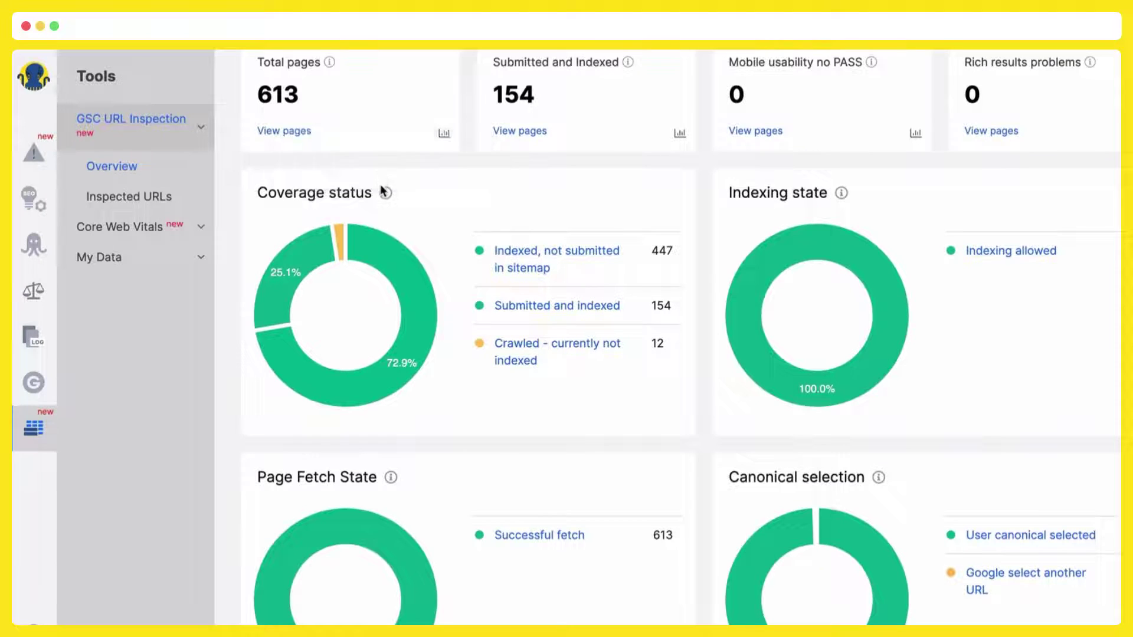
pyautogui.scroll(-1, 389, 193)
pyautogui.scroll(-3, 912, 149)
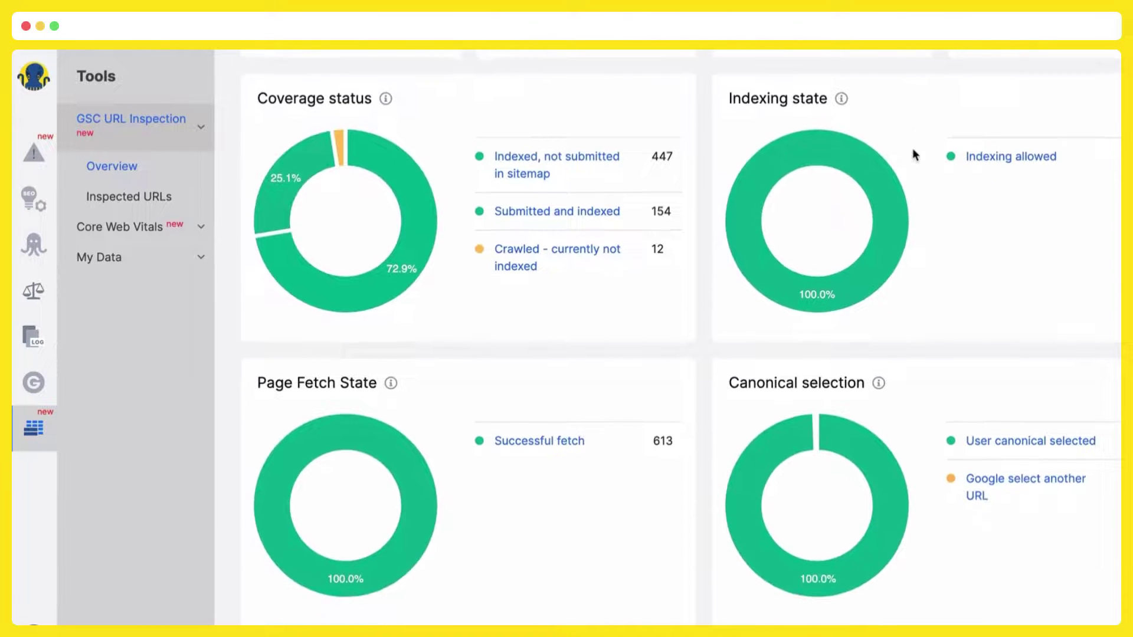
pyautogui.scroll(-8, 912, 150)
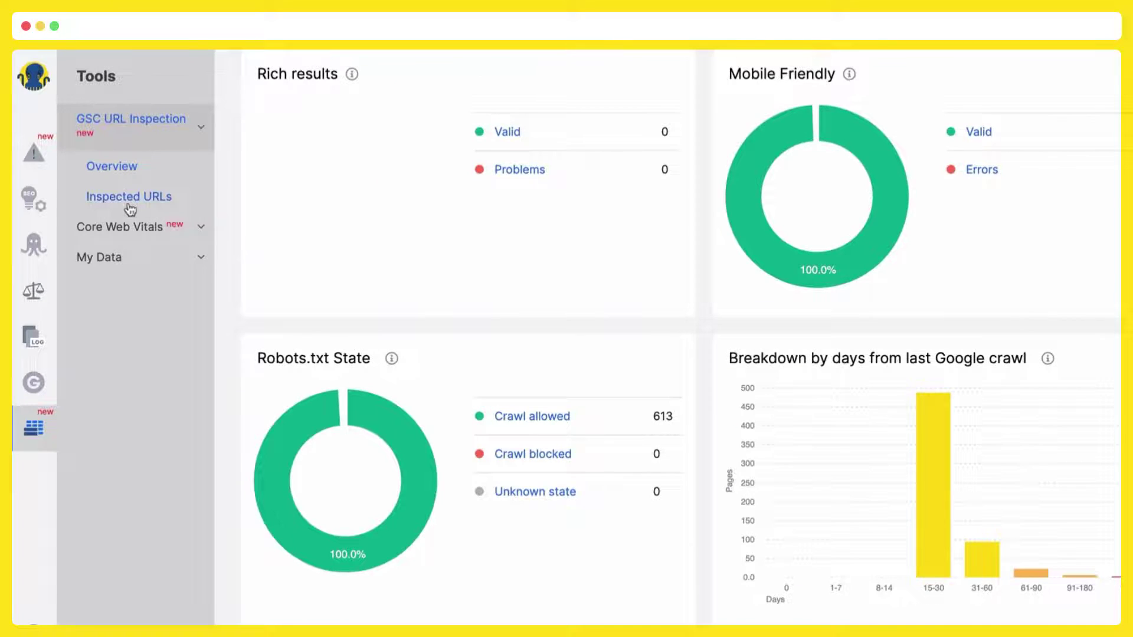
# Open the Inspected URLs table and scroll through coverage states and mobile-usability results.
pyautogui.click(128, 201)
pyautogui.scroll(-9, 451, 267)
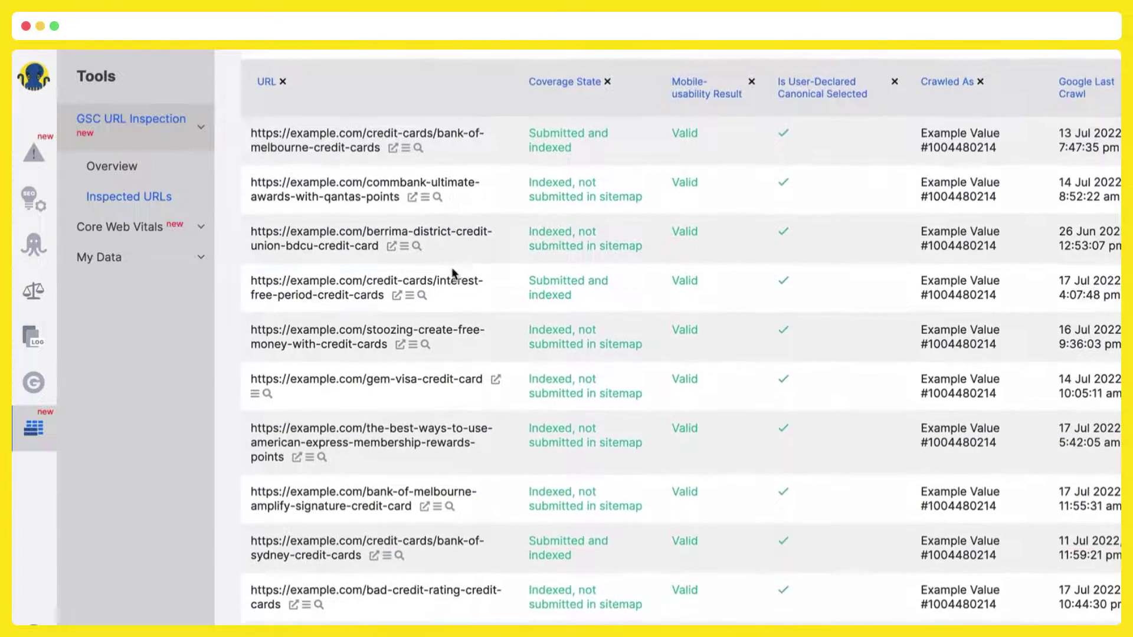
pyautogui.scroll(-8, 452, 273)
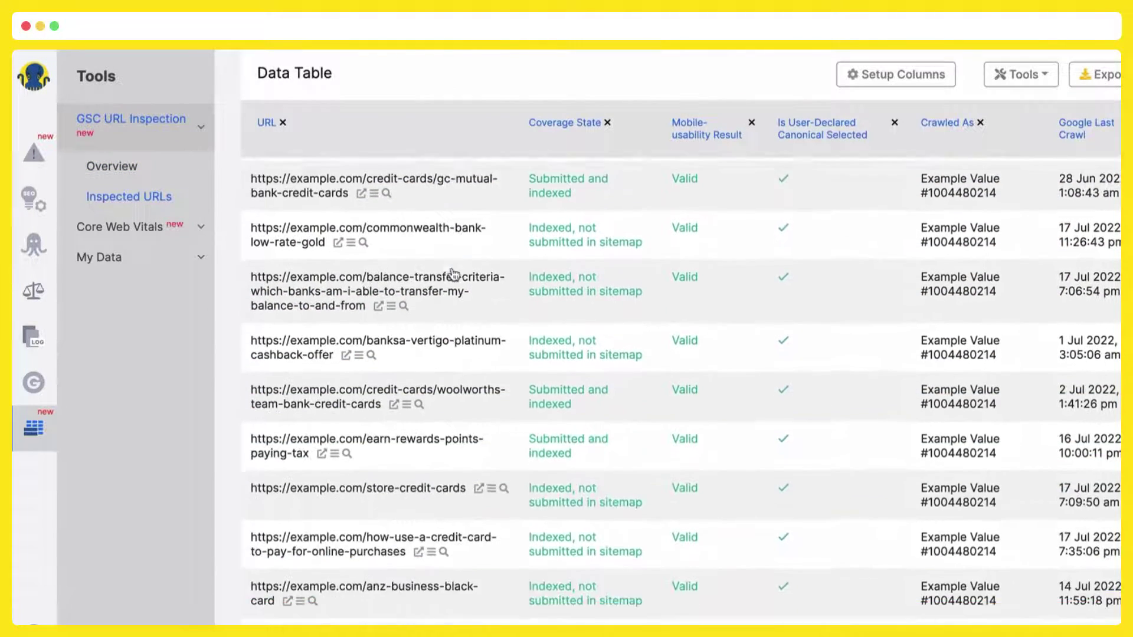
pyautogui.scroll(-7, 452, 273)
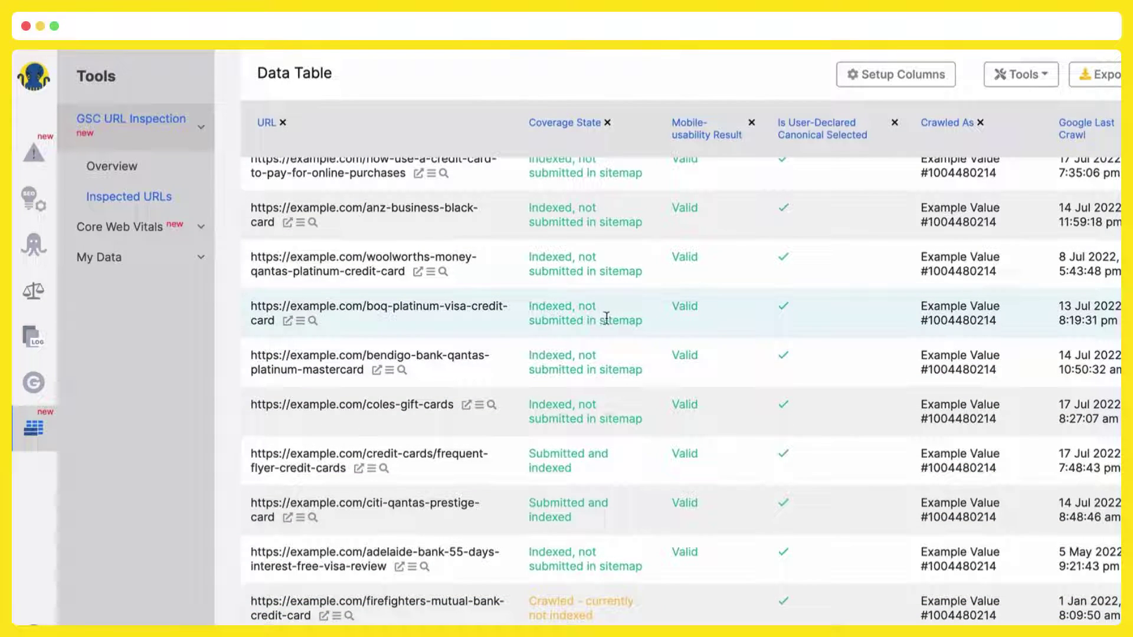
pyautogui.scroll(-6, 606, 319)
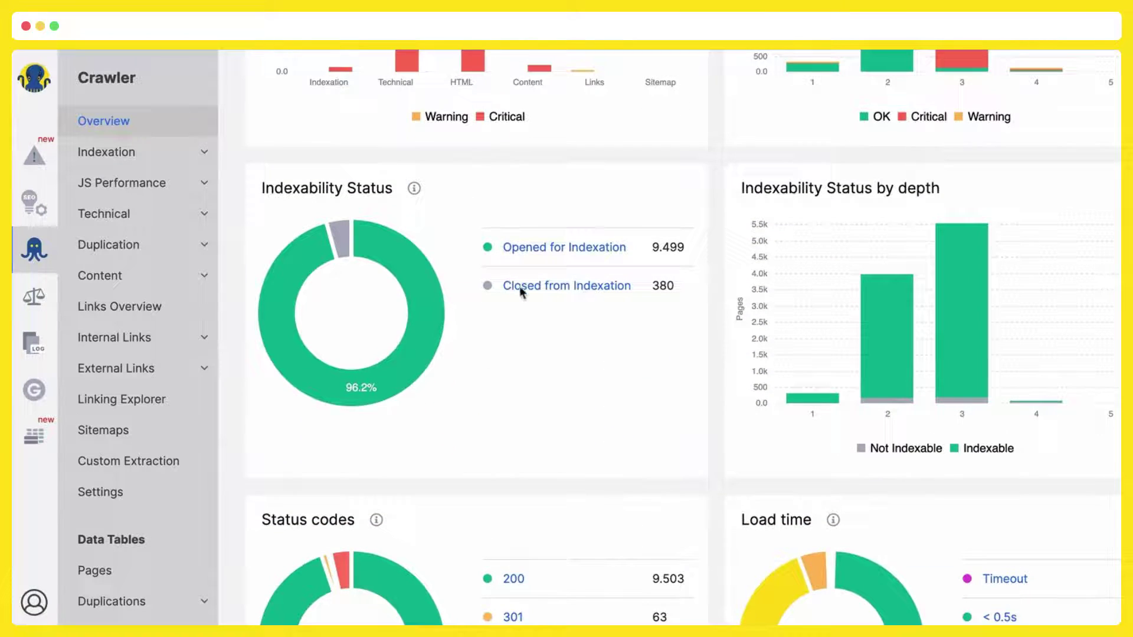
# List pages closed from indexation joined with Bot Logs and Pages in GSC, narrowing to 33.
pyautogui.click(560, 287)
pyautogui.scroll(-3, 562, 293)
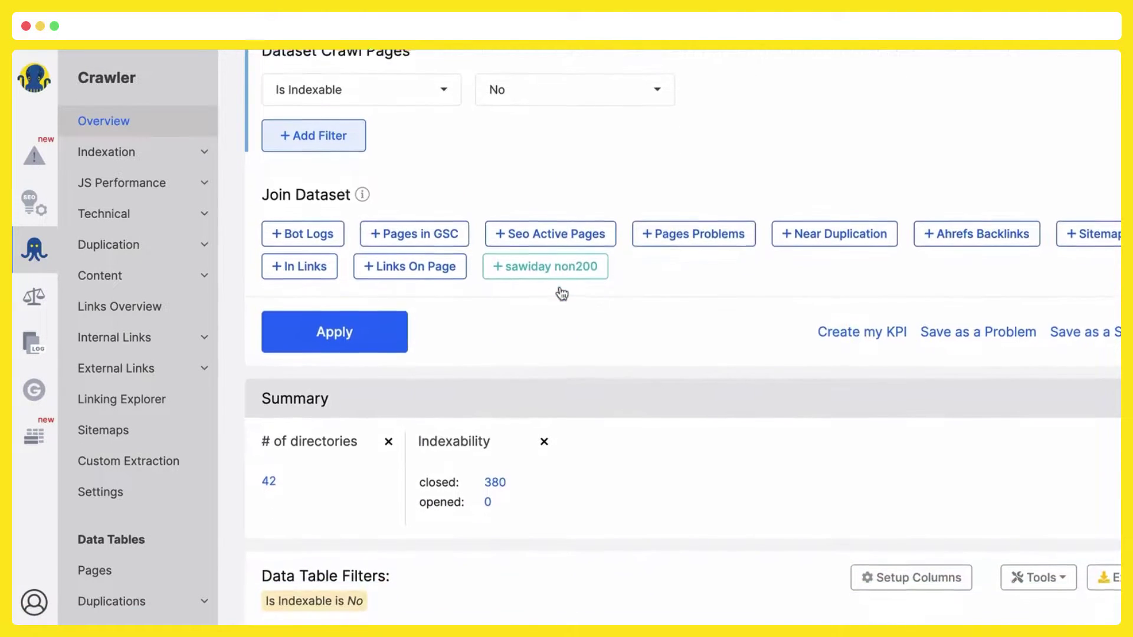
pyautogui.click(301, 235)
pyautogui.scroll(-3, 423, 301)
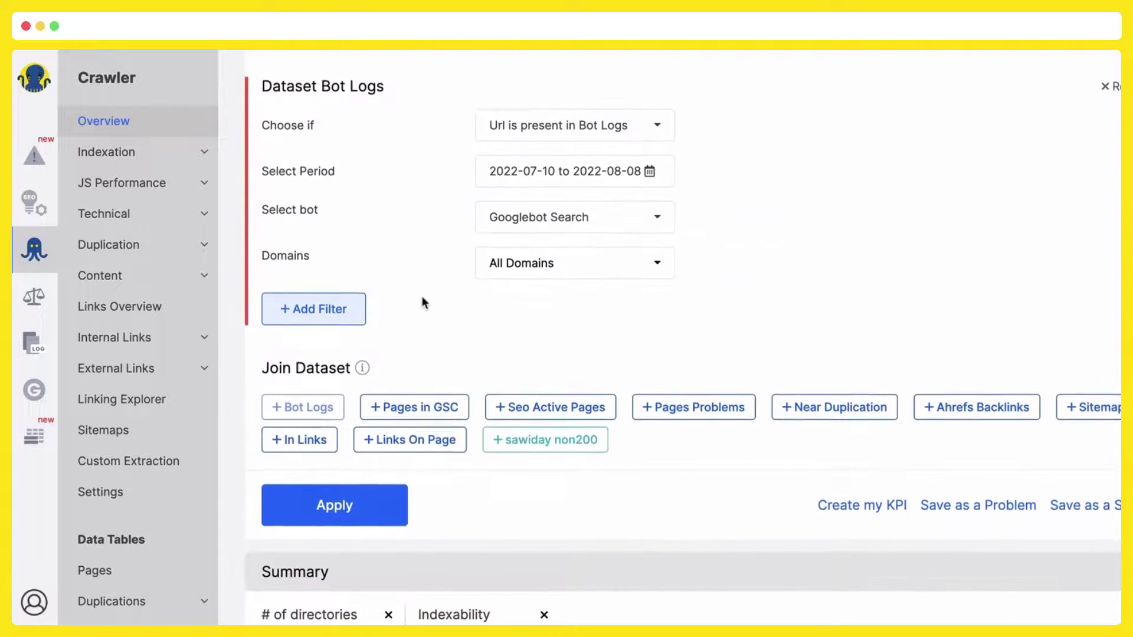
pyautogui.click(416, 367)
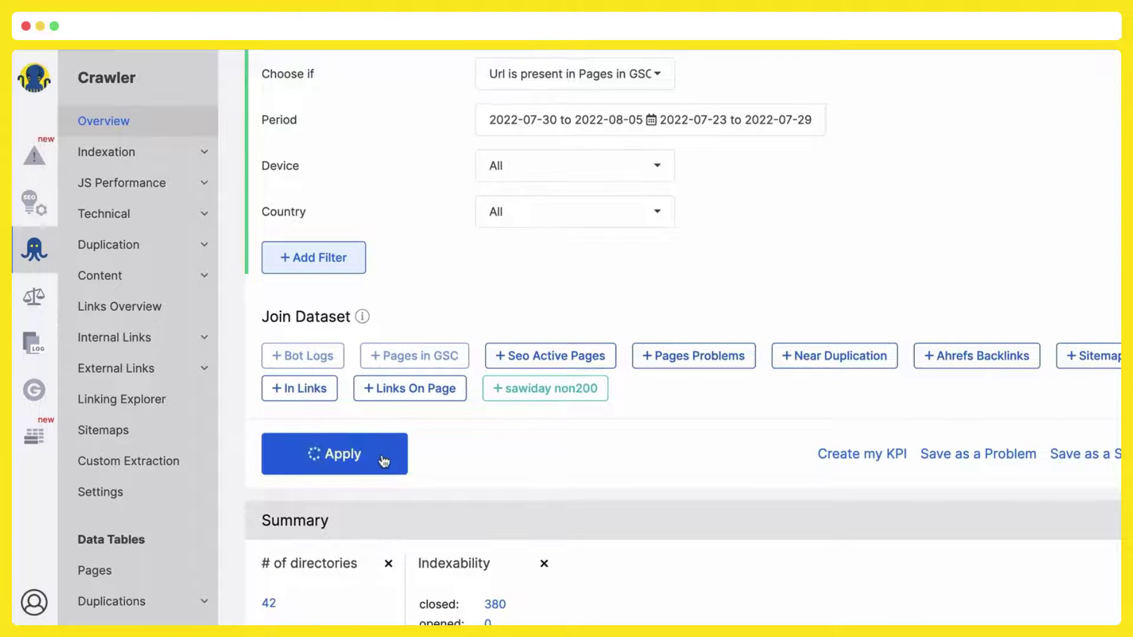
pyautogui.scroll(-5, 504, 449)
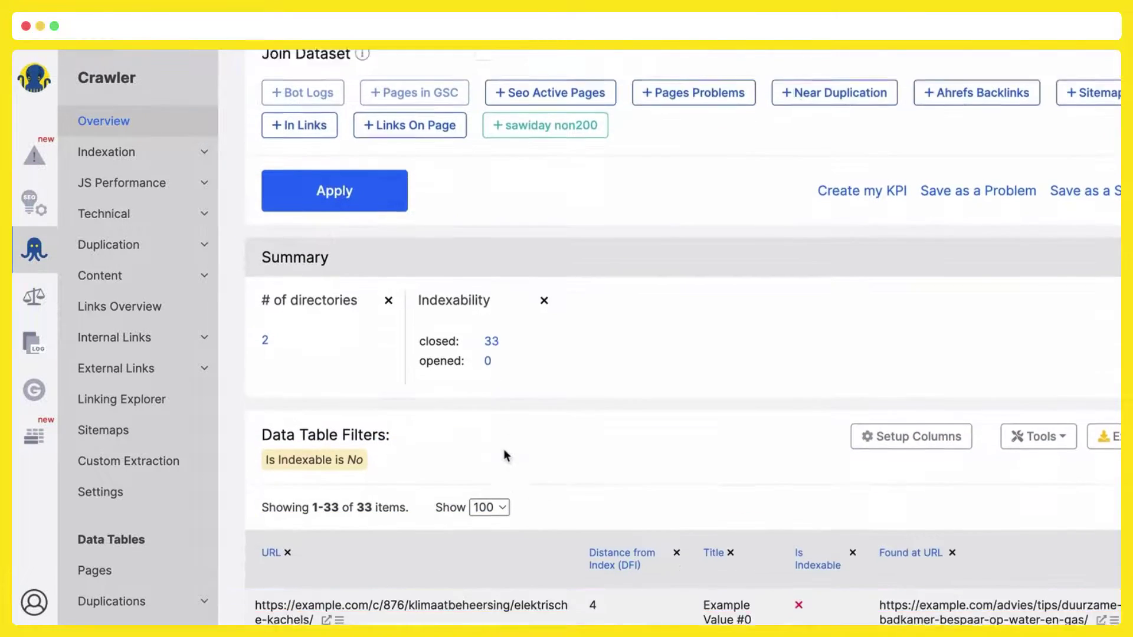
pyautogui.scroll(-2, 506, 456)
# Add Bot Logs Visits Count and current Pages in GSC Impressions and Clicks columns.
pyautogui.click(932, 353)
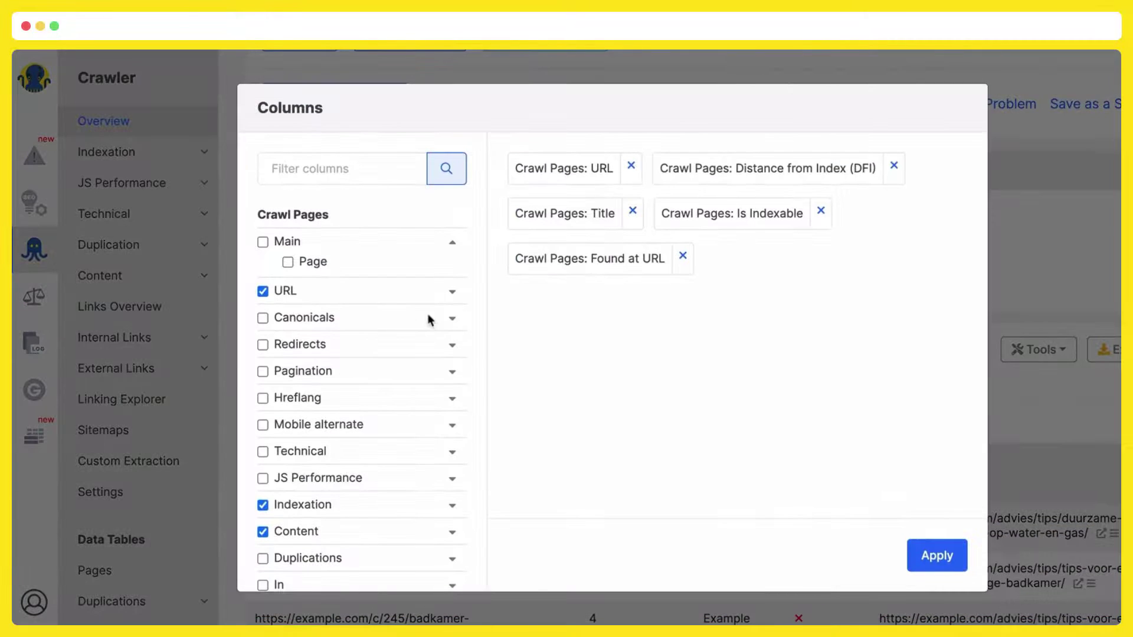
pyautogui.scroll(-3, 431, 321)
pyautogui.scroll(-6, 431, 321)
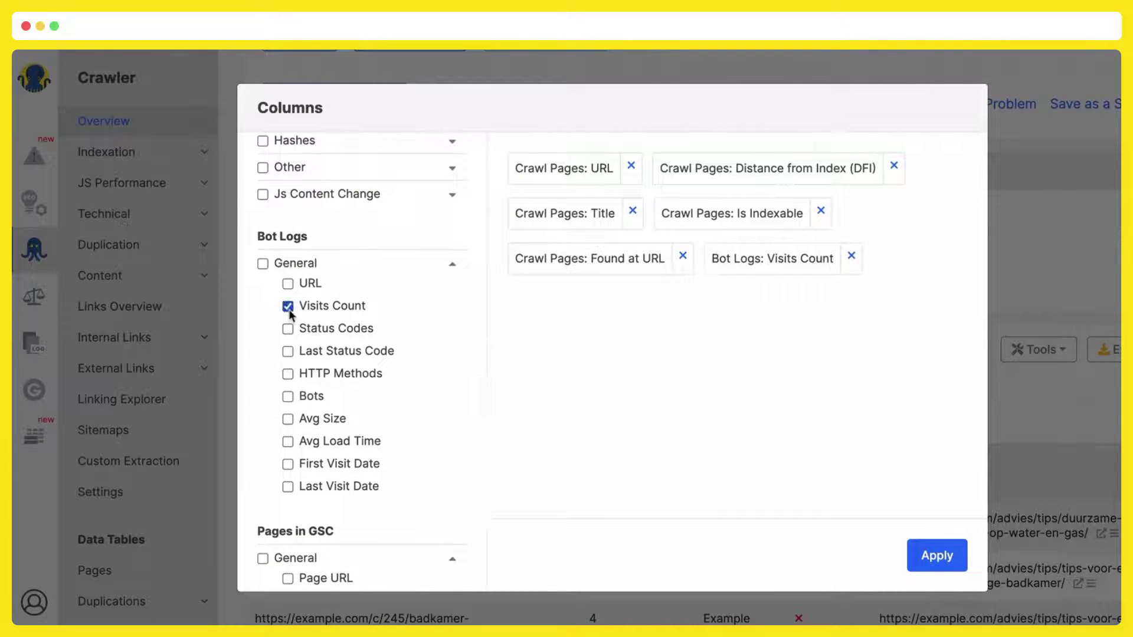
pyautogui.scroll(-3, 291, 315)
pyautogui.click(454, 464)
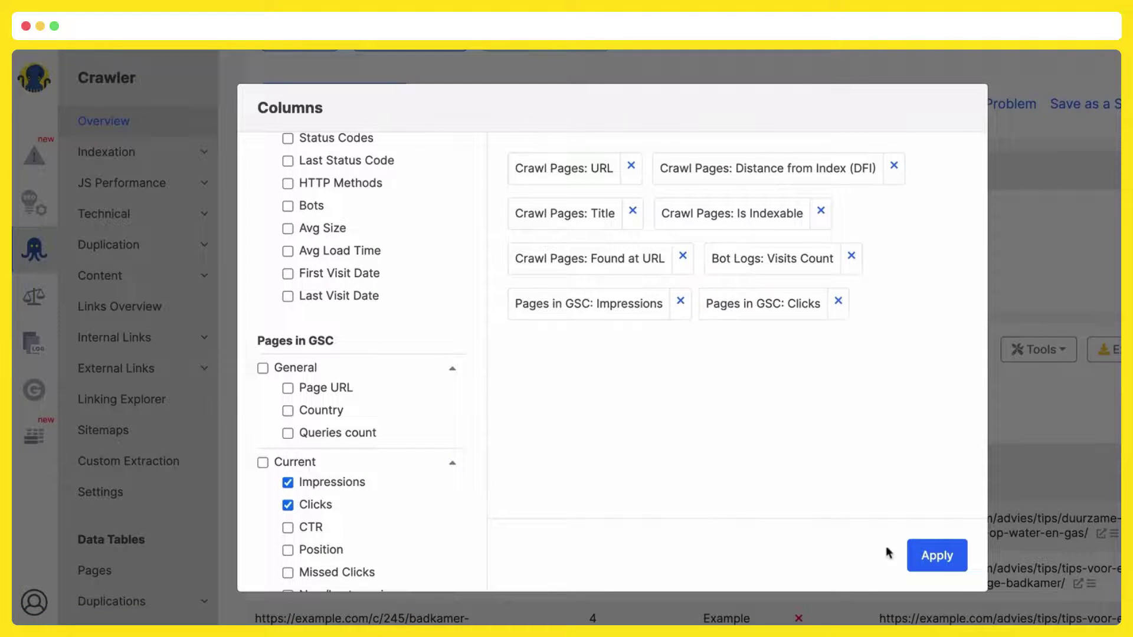
pyautogui.click(937, 555)
pyautogui.scroll(-4, 974, 502)
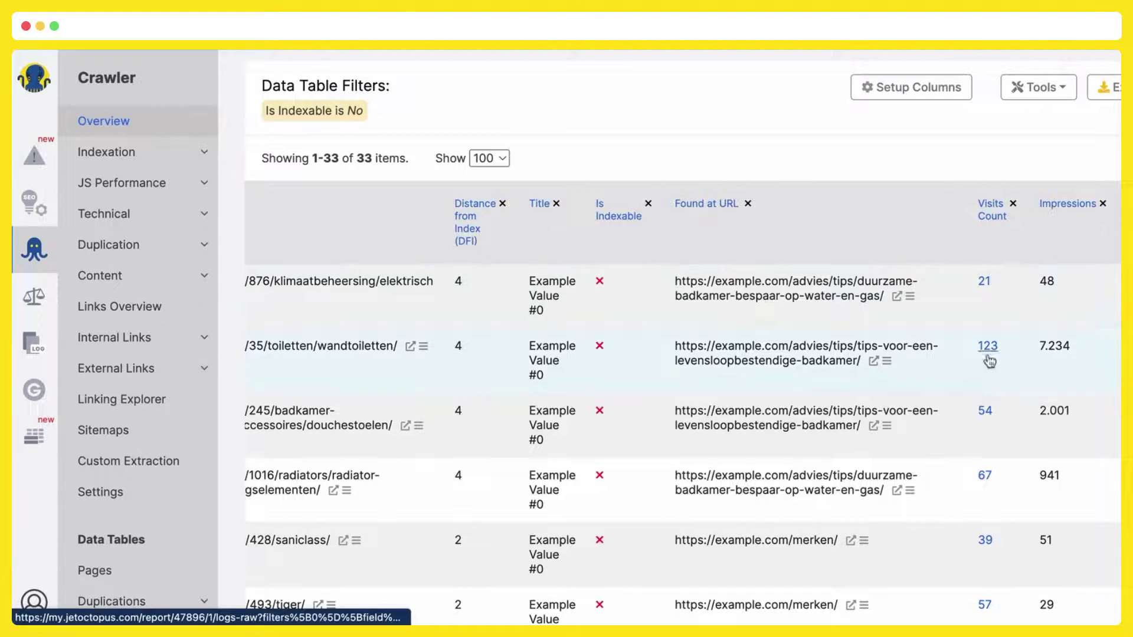
pyautogui.scroll(-5, 983, 507)
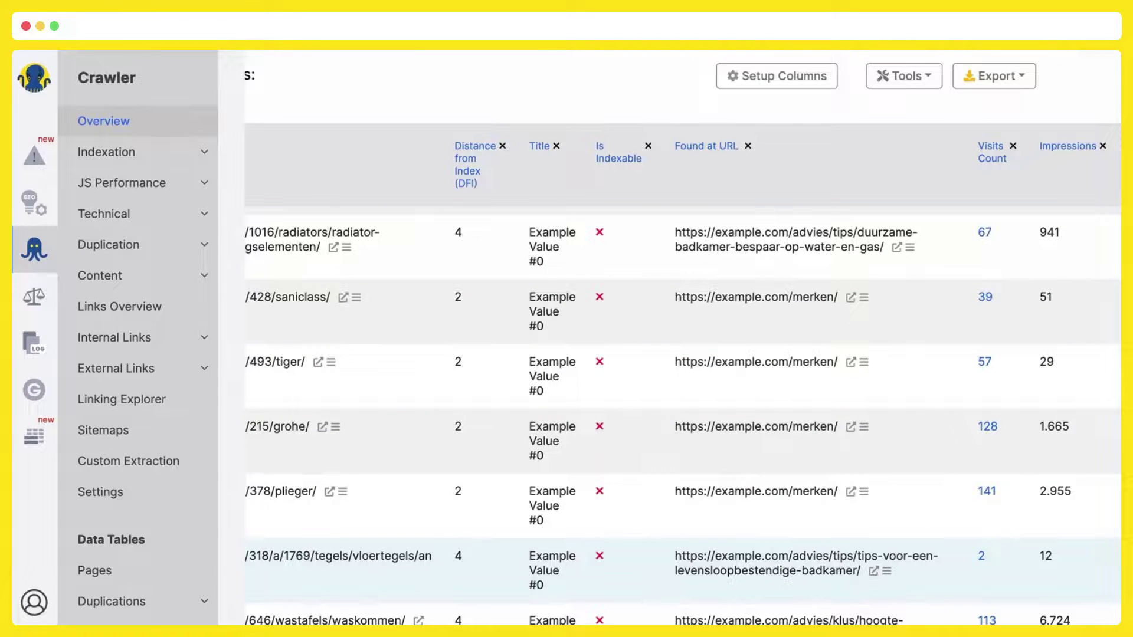
pyautogui.scroll(10, 684, 338)
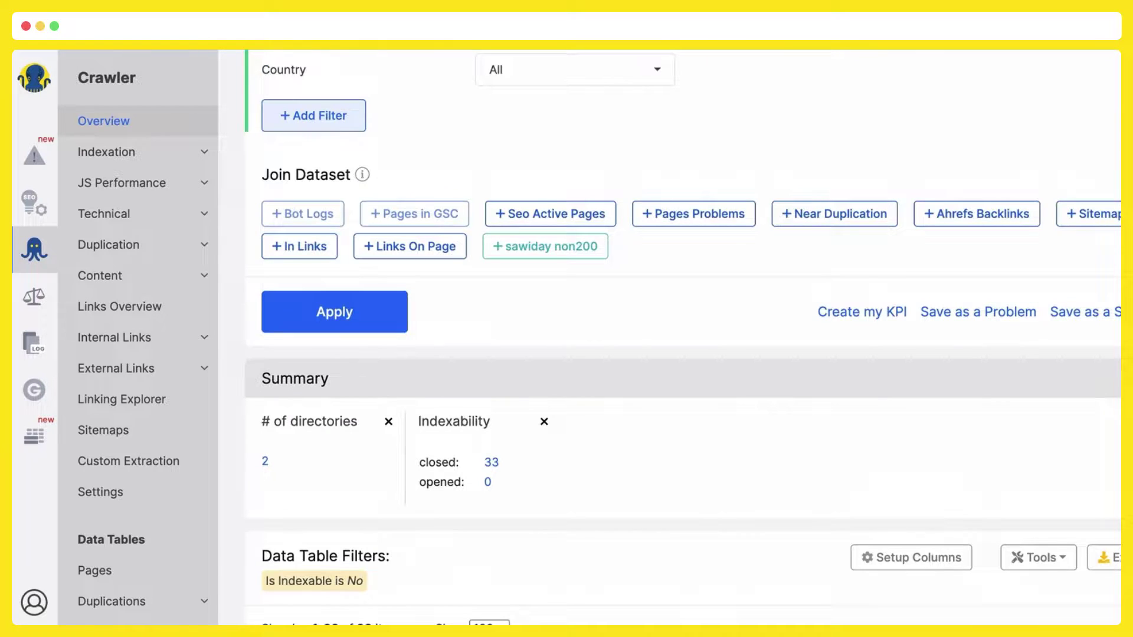
pyautogui.scroll(-3, 958, 371)
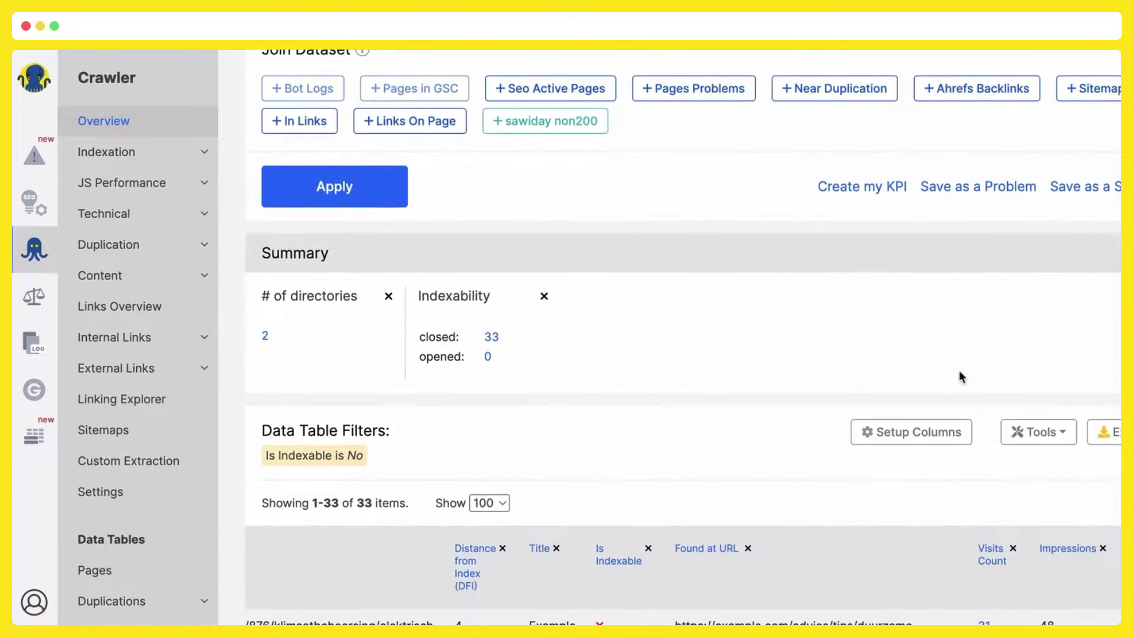
pyautogui.click(952, 438)
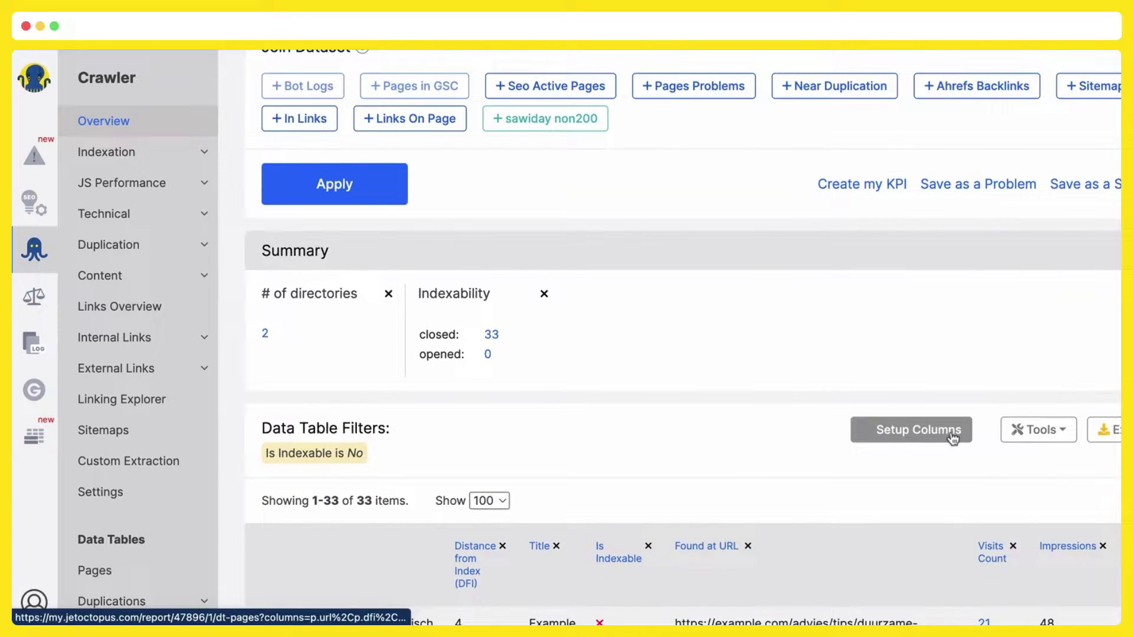